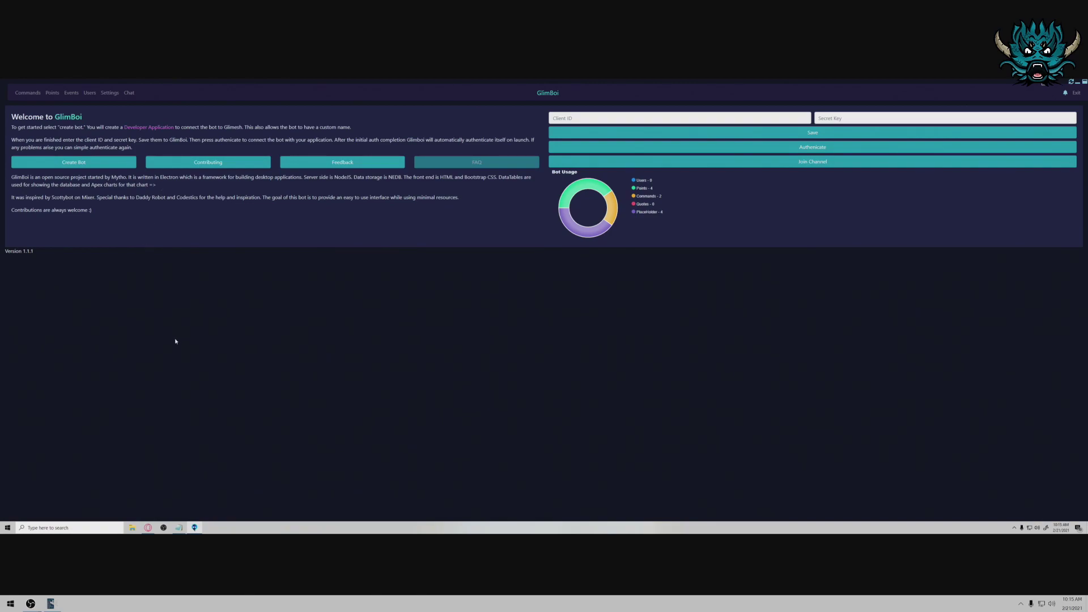
Switch to the browser with the Glimesh site, maximize its window, and open the account's own profile page.
{"action": "left_click", "coordinate": [151, 529]}
{"action": "left_click", "coordinate": [592, 158]}
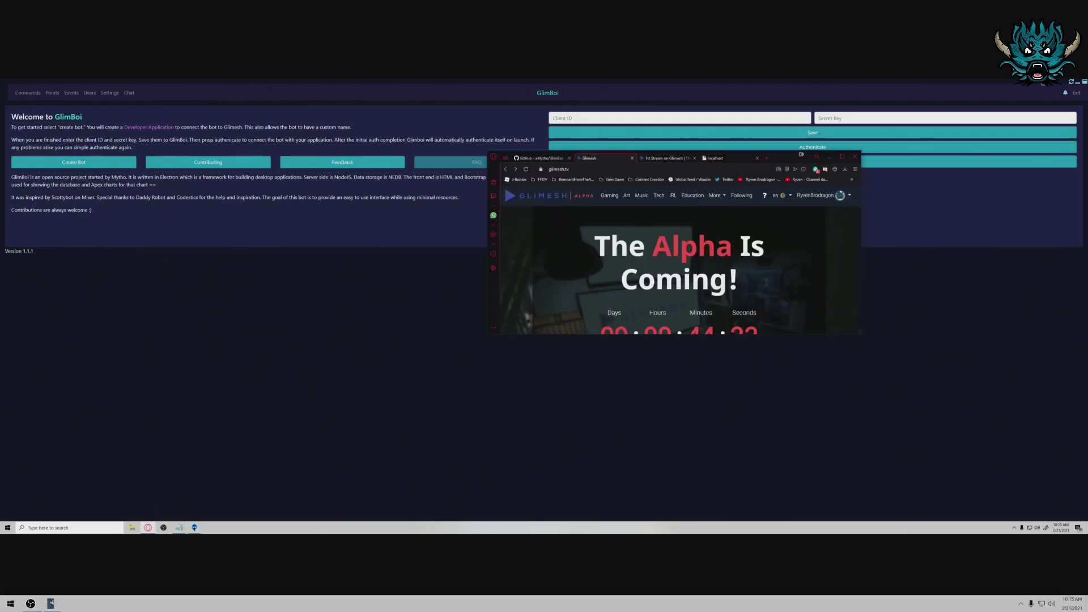
{"action": "left_click", "coordinate": [842, 157]}
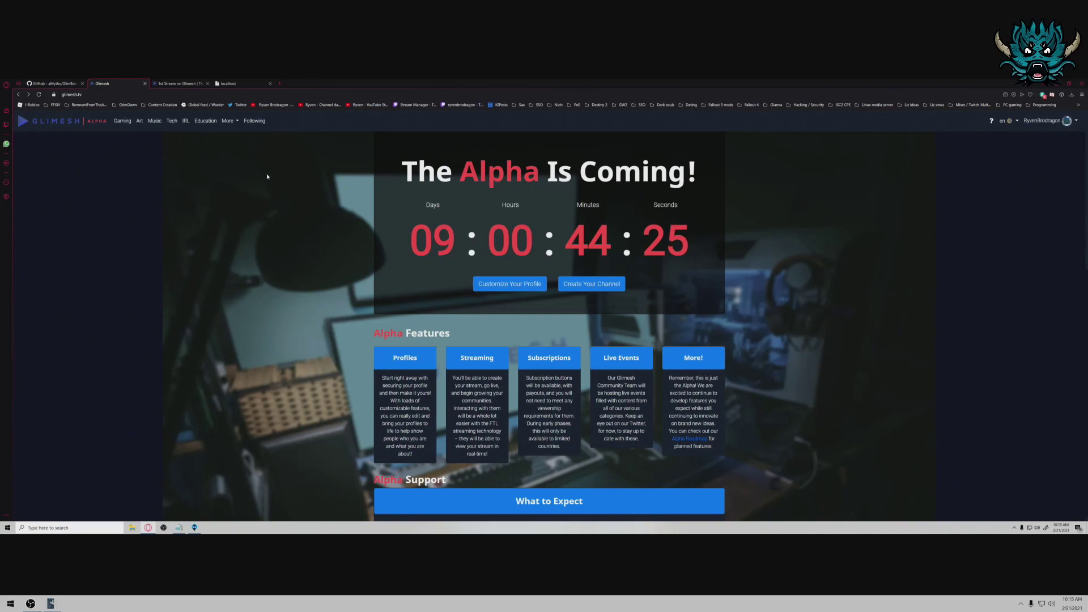
{"action": "left_click", "coordinate": [1067, 121]}
{"action": "left_click", "coordinate": [1052, 148]}
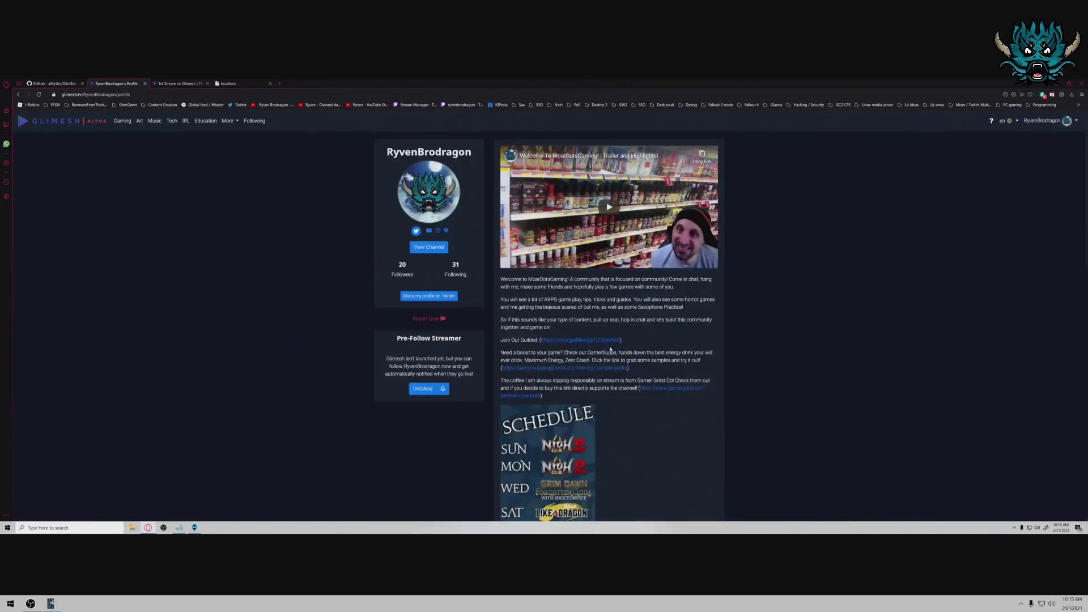
Look through the profile's welcome text, schedule and socials sections.
{"action": "left_click_drag", "start_coordinate": [501, 279], "coordinate": [597, 380]}
{"action": "scroll", "coordinate": [550, 311], "scroll_direction": "down", "scroll_amount": 7}
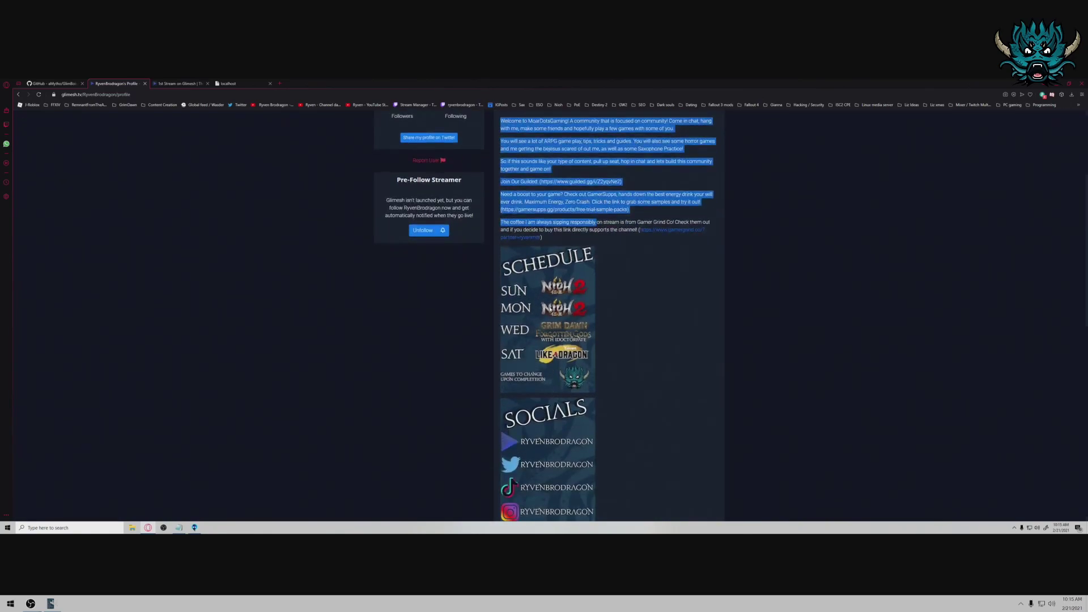
{"action": "scroll", "coordinate": [550, 312], "scroll_direction": "up", "scroll_amount": 7}
{"action": "scroll", "coordinate": [567, 340], "scroll_direction": "down", "scroll_amount": 7}
{"action": "scroll", "coordinate": [587, 363], "scroll_direction": "up", "scroll_amount": 7}
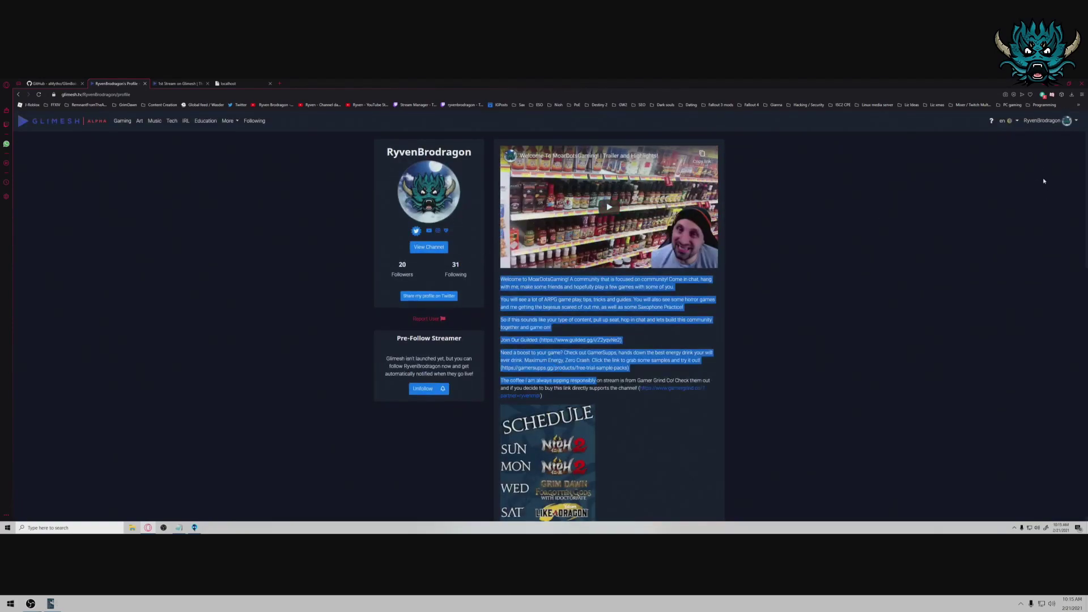
Open the account's channel page and look through the stream description, schedule and socials panels.
{"action": "left_click", "coordinate": [1049, 120]}
{"action": "left_click", "coordinate": [1050, 134]}
{"action": "left_click", "coordinate": [1053, 121]}
{"action": "left_click", "coordinate": [1053, 137]}
{"action": "scroll", "coordinate": [499, 277], "scroll_direction": "down", "scroll_amount": 10}
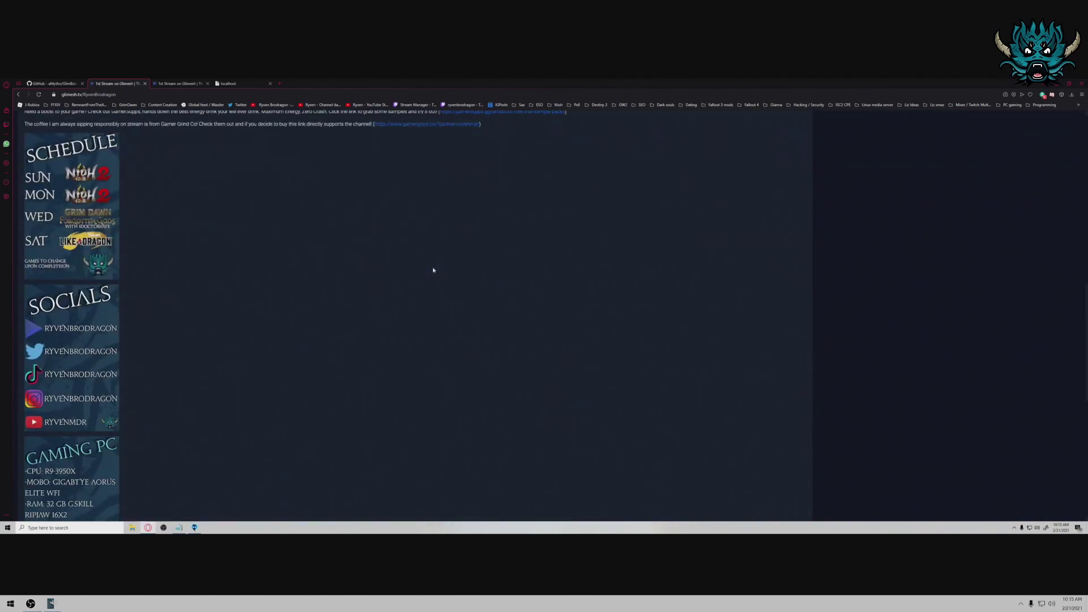
{"action": "scroll", "coordinate": [433, 267], "scroll_direction": "up", "scroll_amount": 5}
Go back to the profile page, skim it again, and return to the Glimesh home page.
{"action": "key", "text": "alt+Left"}
{"action": "scroll", "coordinate": [605, 270], "scroll_direction": "down", "scroll_amount": 11}
{"action": "scroll", "coordinate": [564, 297], "scroll_direction": "up", "scroll_amount": 7}
{"action": "scroll", "coordinate": [564, 297], "scroll_direction": "up", "scroll_amount": 3}
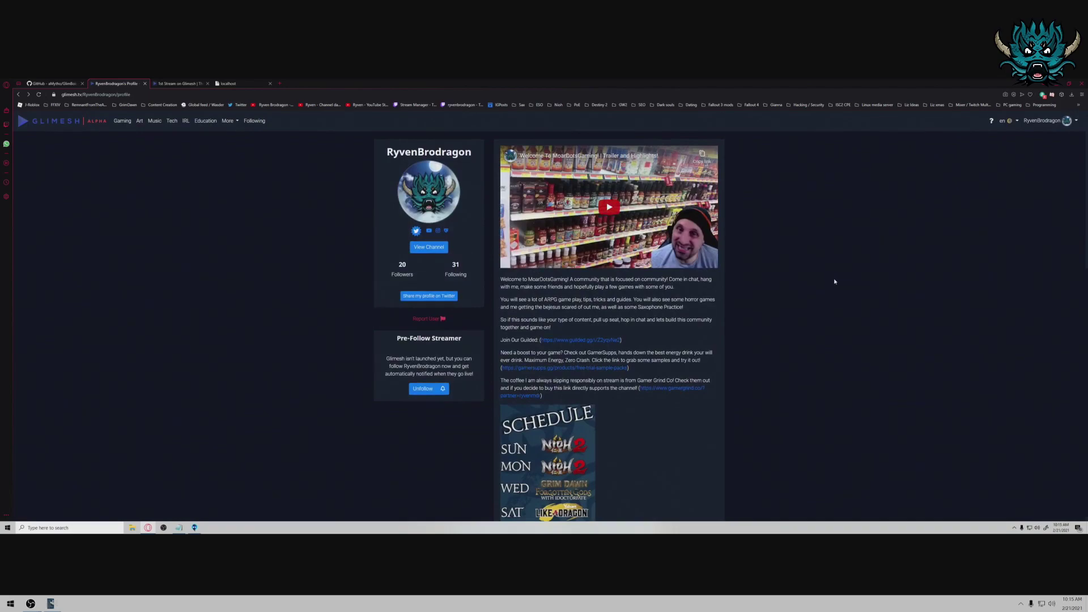
{"action": "key", "text": "alt+Left"}
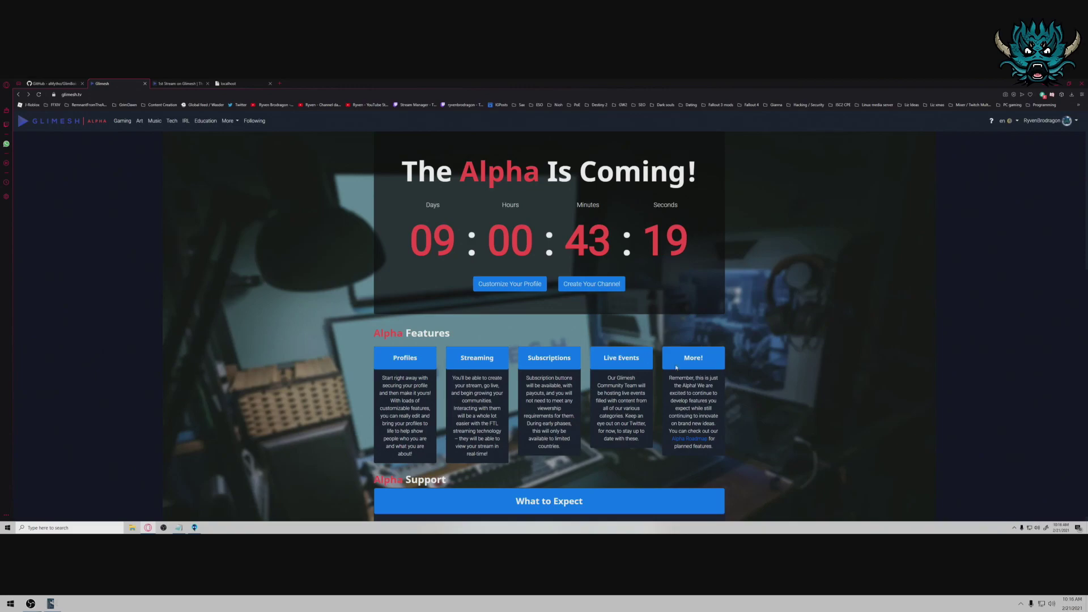
Open the Glimesh Alpha Roadmap, skim the article, and close that browser page.
{"action": "left_click", "coordinate": [698, 438]}
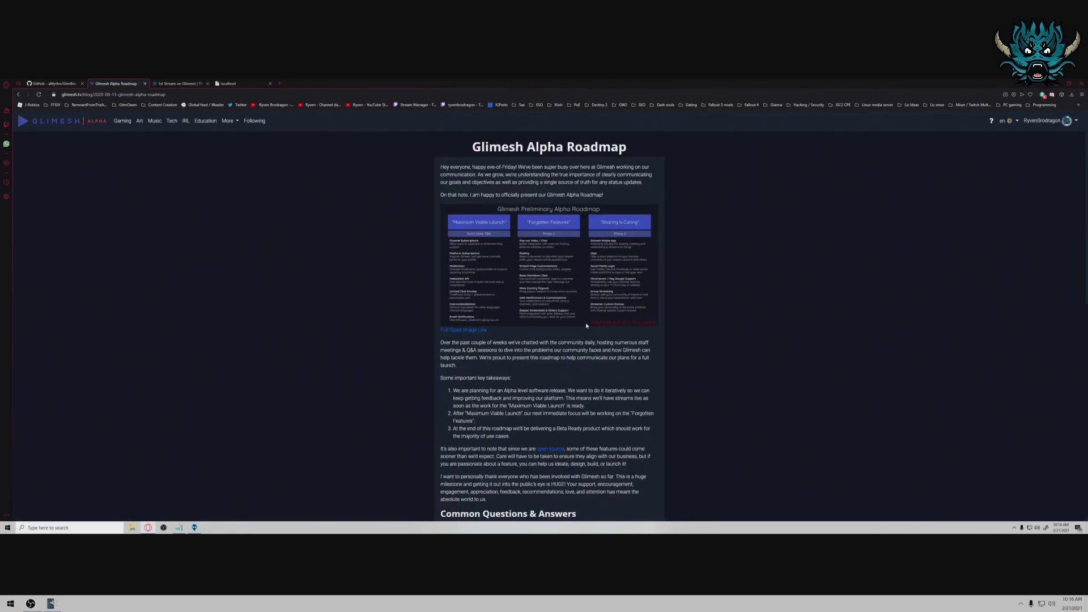
{"action": "scroll", "coordinate": [587, 325], "scroll_direction": "down", "scroll_amount": 10}
{"action": "scroll", "coordinate": [486, 280], "scroll_direction": "up", "scroll_amount": 10}
{"action": "left_click", "coordinate": [145, 83]}
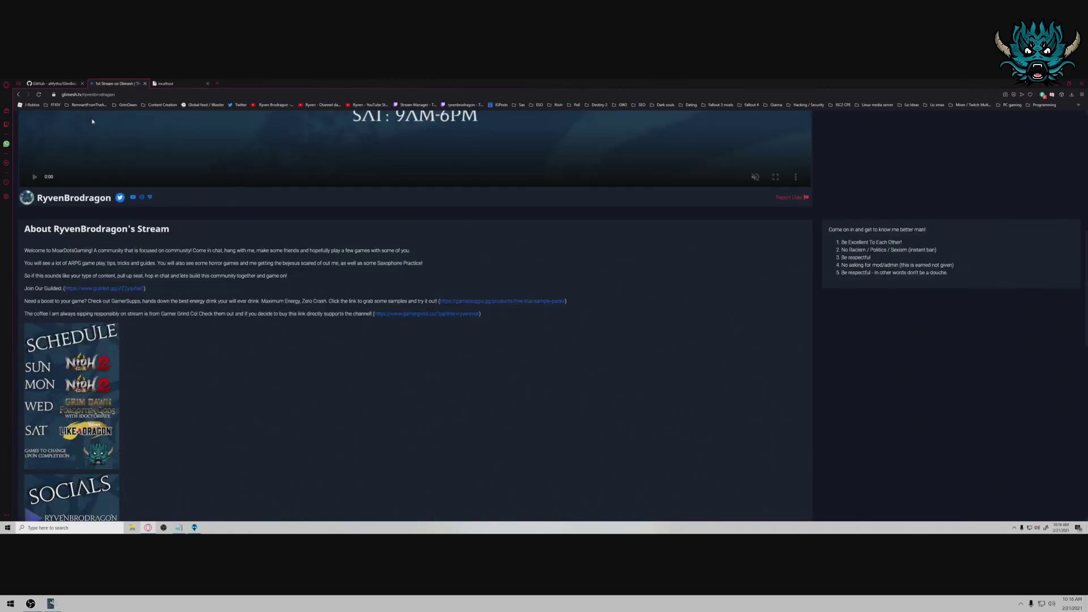
{"action": "scroll", "coordinate": [109, 134], "scroll_direction": "up", "scroll_amount": 8}
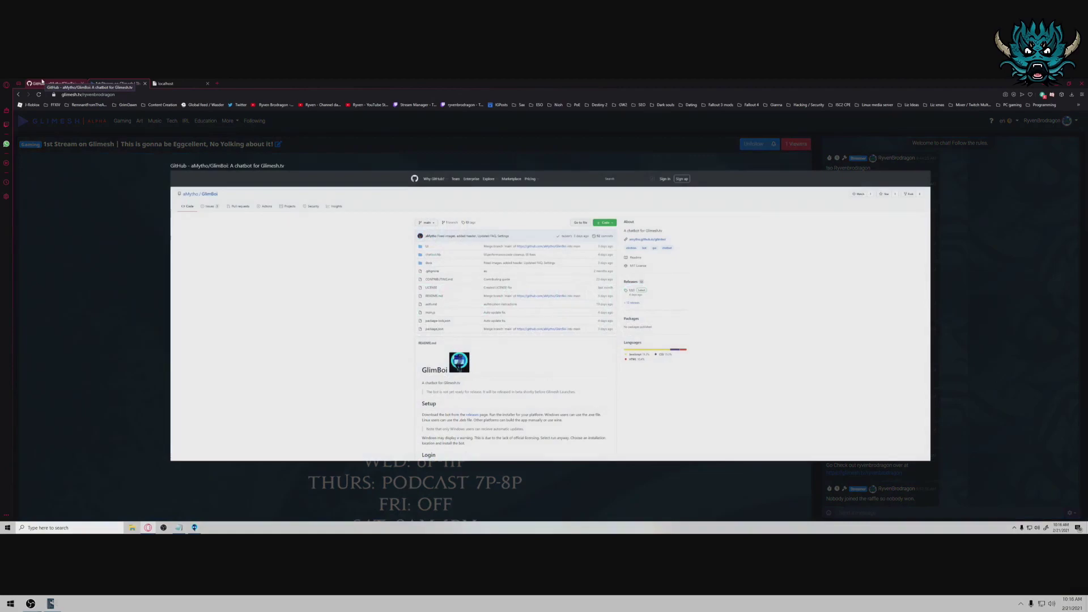
Bring up the GlimBoi GitHub repository and follow its README setup section to the releases page.
{"action": "left_click", "coordinate": [41, 81]}
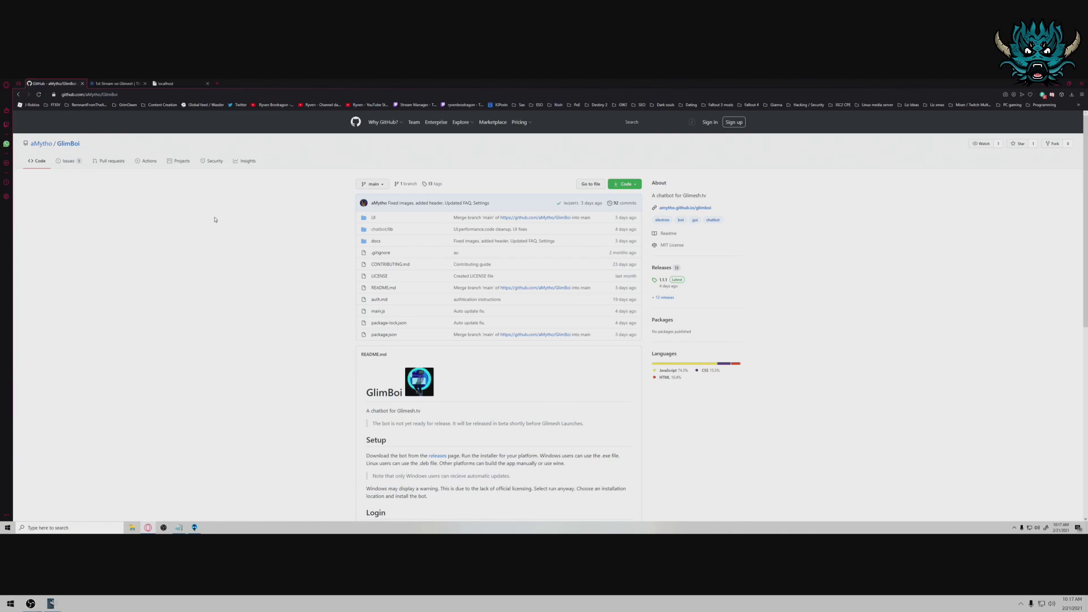
{"action": "left_click", "coordinate": [157, 95]}
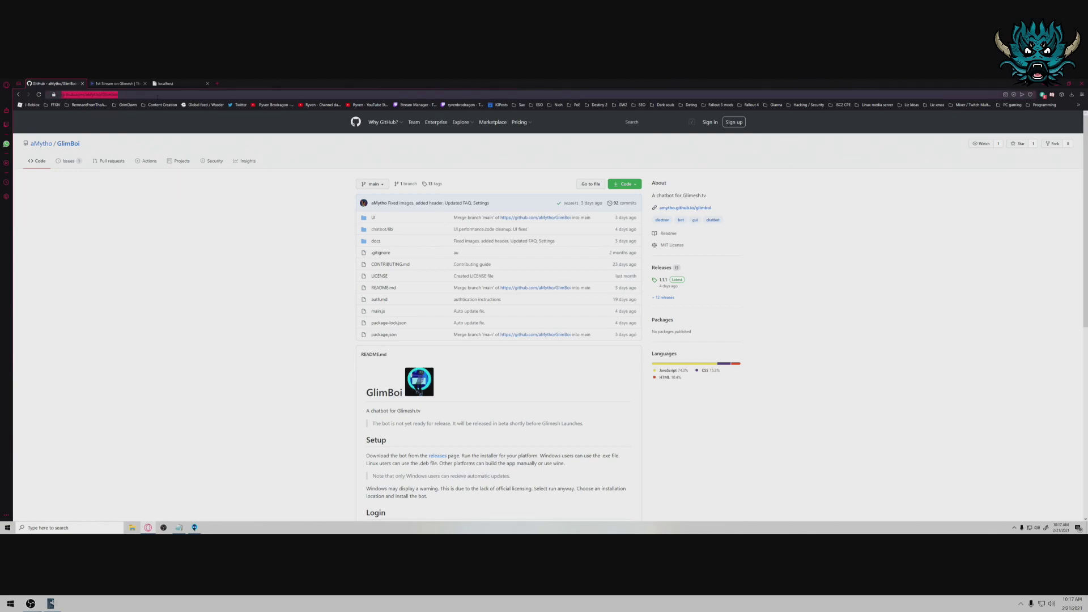
{"action": "left_click", "coordinate": [190, 231]}
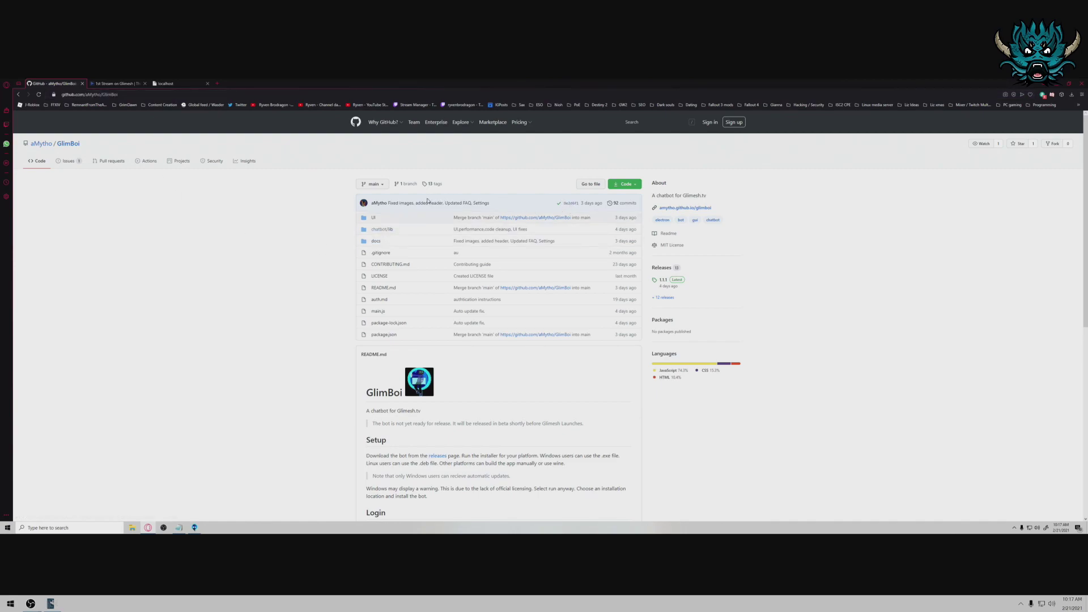
{"action": "scroll", "coordinate": [351, 205], "scroll_direction": "down", "scroll_amount": 1}
{"action": "double_click", "coordinate": [375, 377]}
{"action": "left_click", "coordinate": [438, 393]}
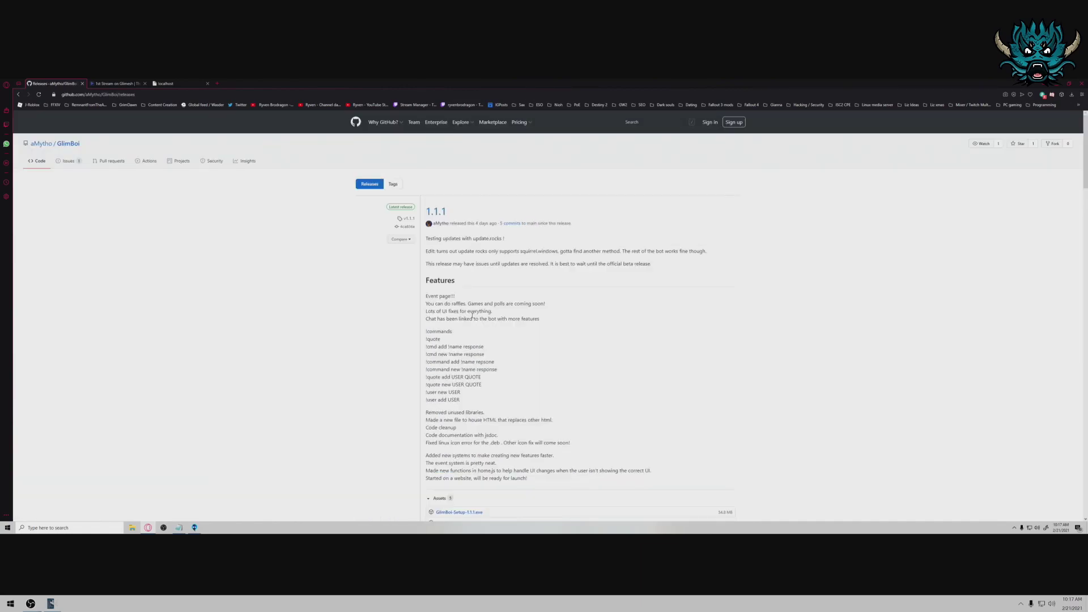
Examine the feature notes and downloadable assets of the GlimBoi 1.1.1 release.
{"action": "scroll", "coordinate": [493, 301], "scroll_direction": "up", "scroll_amount": 1}
{"action": "scroll", "coordinate": [651, 316], "scroll_direction": "down", "scroll_amount": 1}
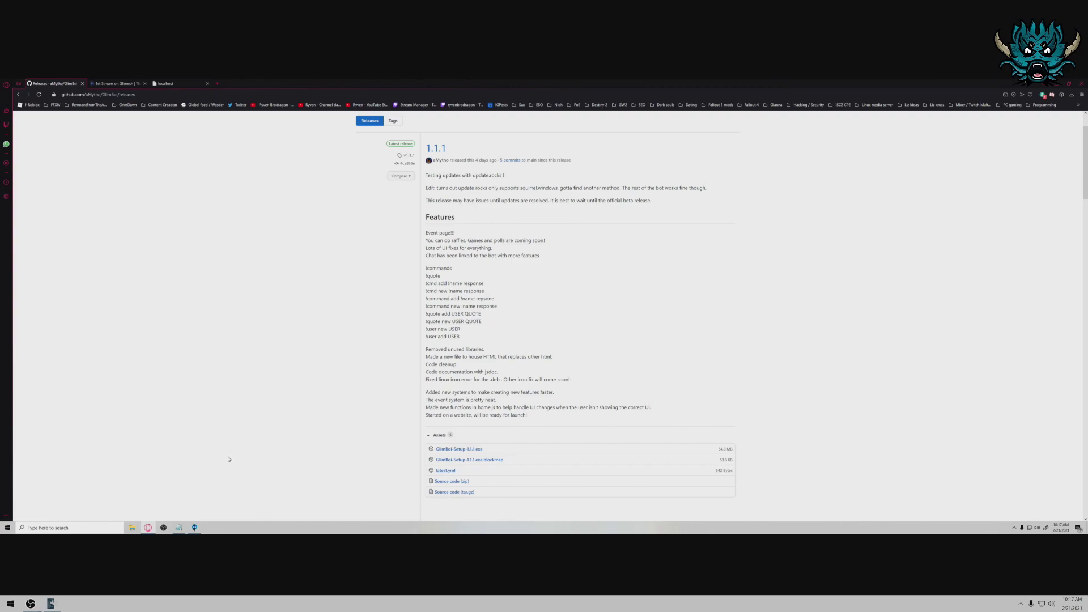
{"action": "scroll", "coordinate": [244, 436], "scroll_direction": "up", "scroll_amount": 2}
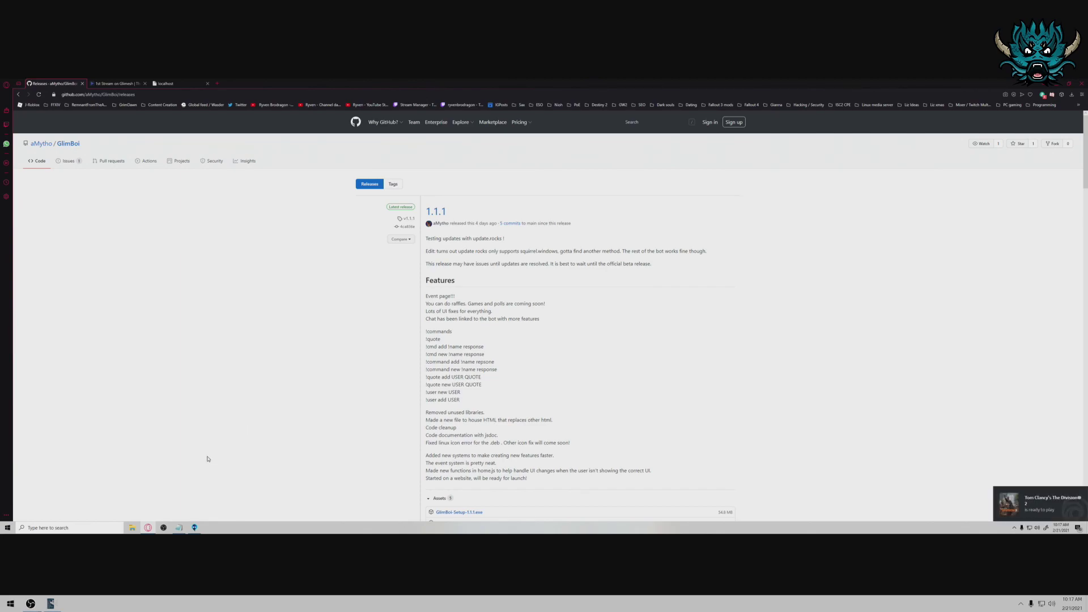
Switch to GlimBoi, start creating a bot, and open a new application form on Glimesh.
{"action": "left_click", "coordinate": [194, 528]}
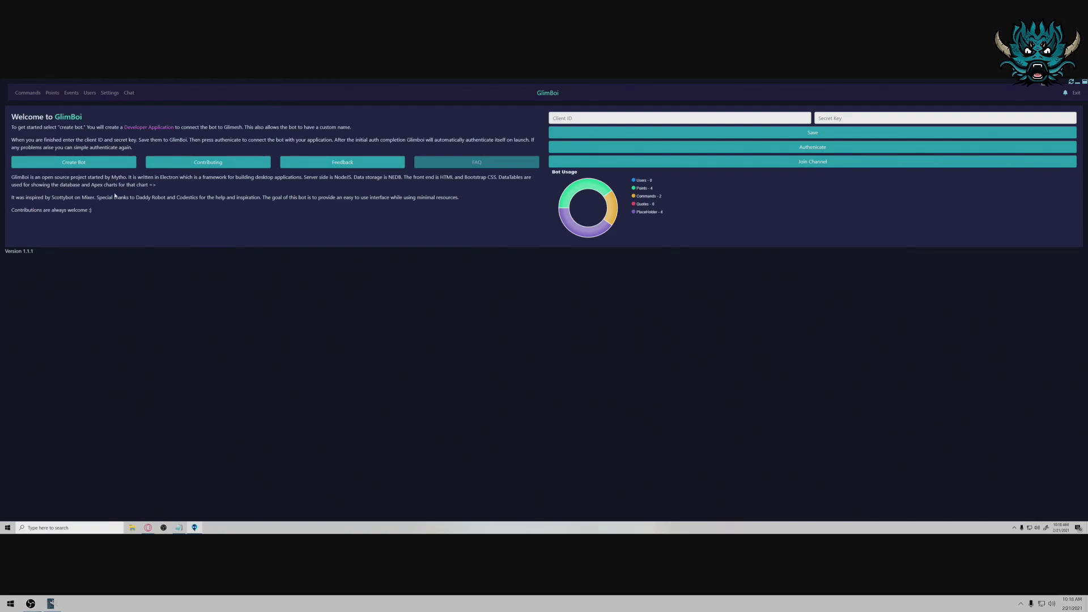
{"action": "left_click", "coordinate": [73, 162]}
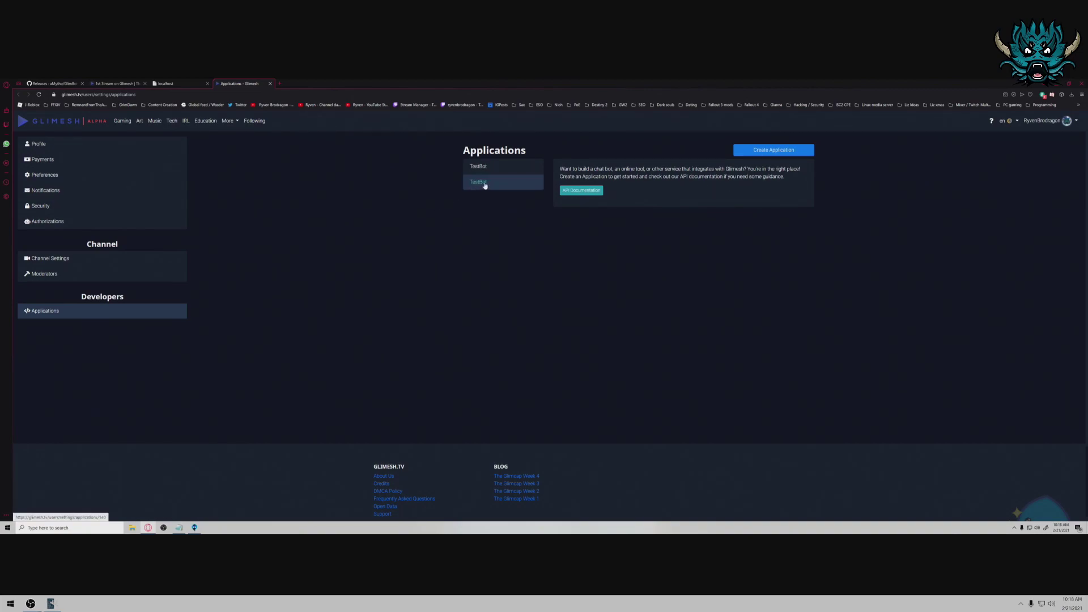
{"action": "left_click", "coordinate": [762, 151]}
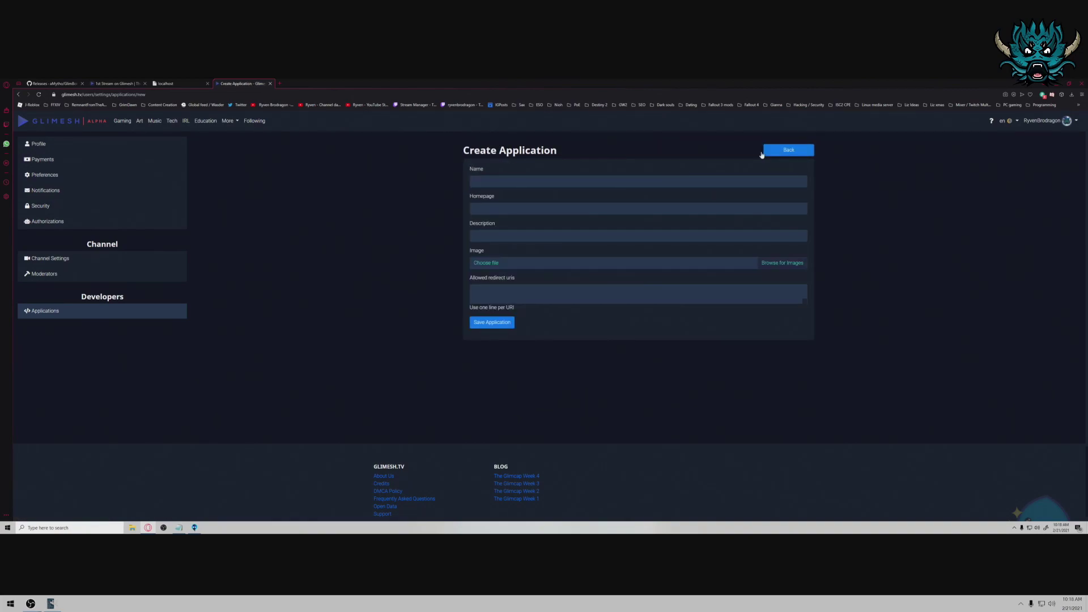
Check the GlimBoi README's login instructions and open its example picture of the Create Application form.
{"action": "left_click", "coordinate": [34, 85]}
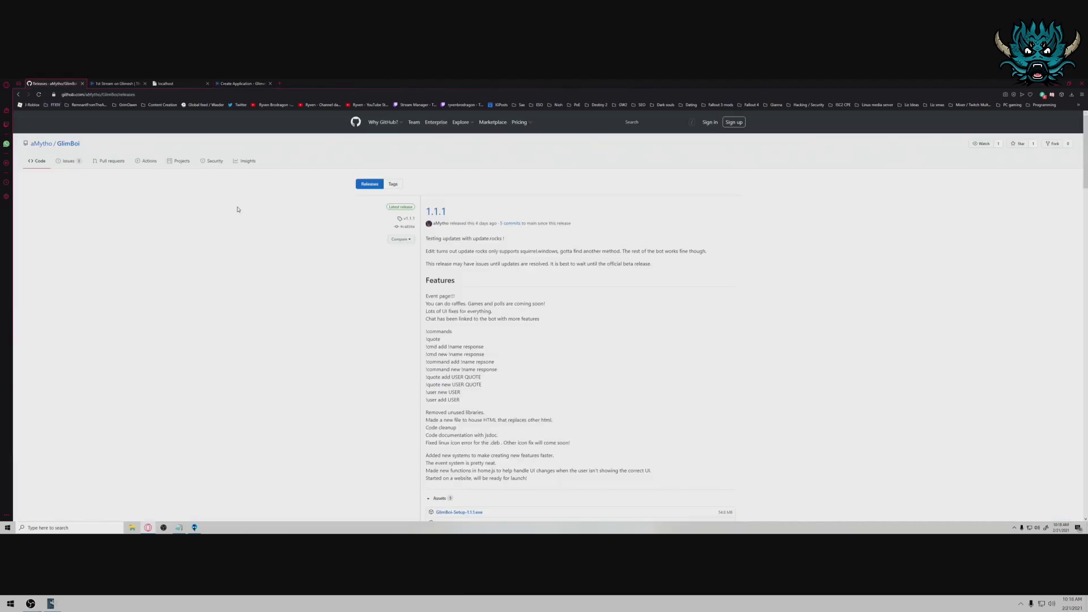
{"action": "key", "text": "alt+Left"}
{"action": "scroll", "coordinate": [435, 311], "scroll_direction": "down", "scroll_amount": 5}
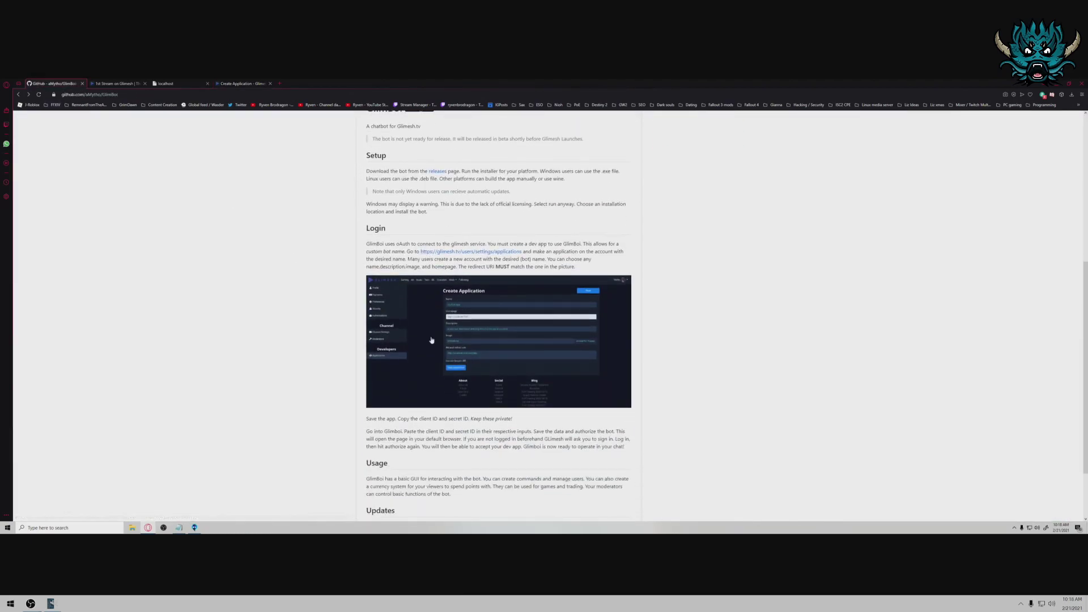
{"action": "left_click", "coordinate": [406, 350]}
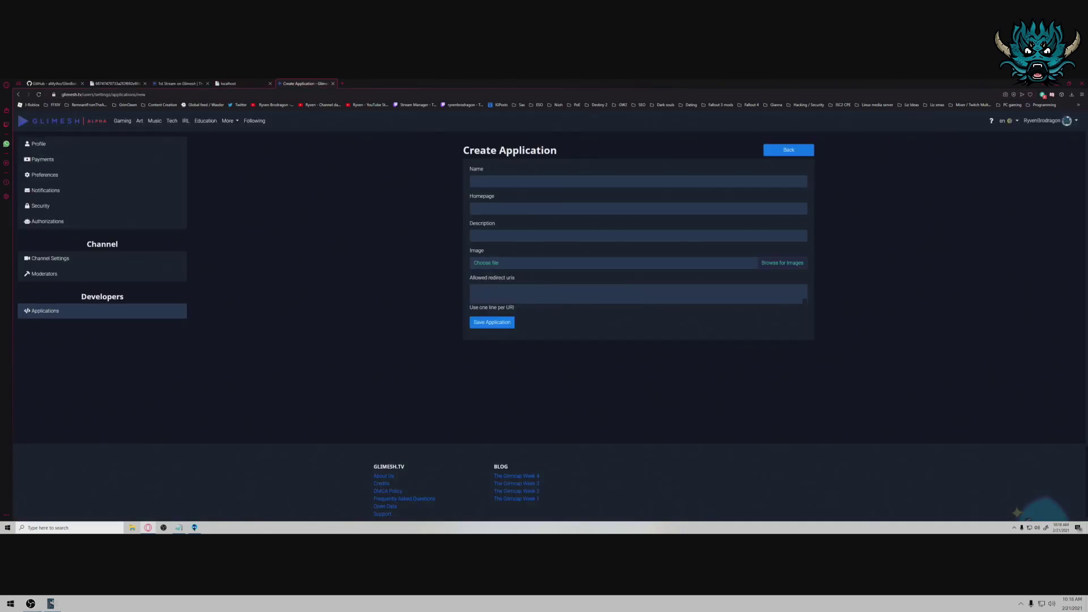
{"action": "left_click", "coordinate": [499, 181]}
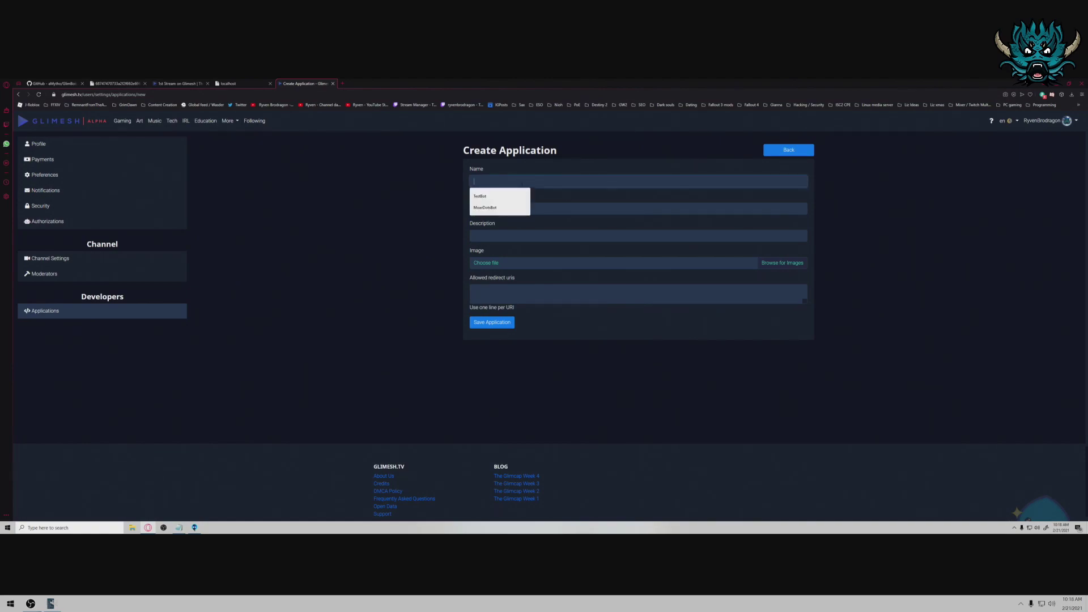
{"action": "left_click", "coordinate": [492, 195]}
{"action": "left_click", "coordinate": [493, 209]}
{"action": "left_click", "coordinate": [492, 224]}
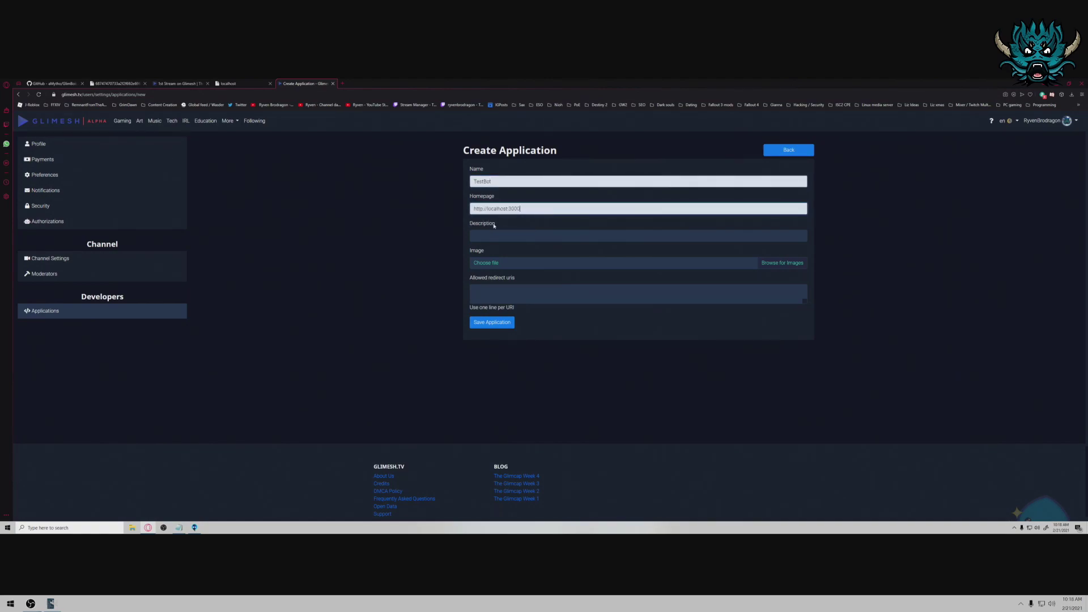
{"action": "left_click_drag", "start_coordinate": [544, 206], "coordinate": [457, 206]}
{"action": "key", "text": "ctrl+c"}
{"action": "left_click", "coordinate": [494, 233]}
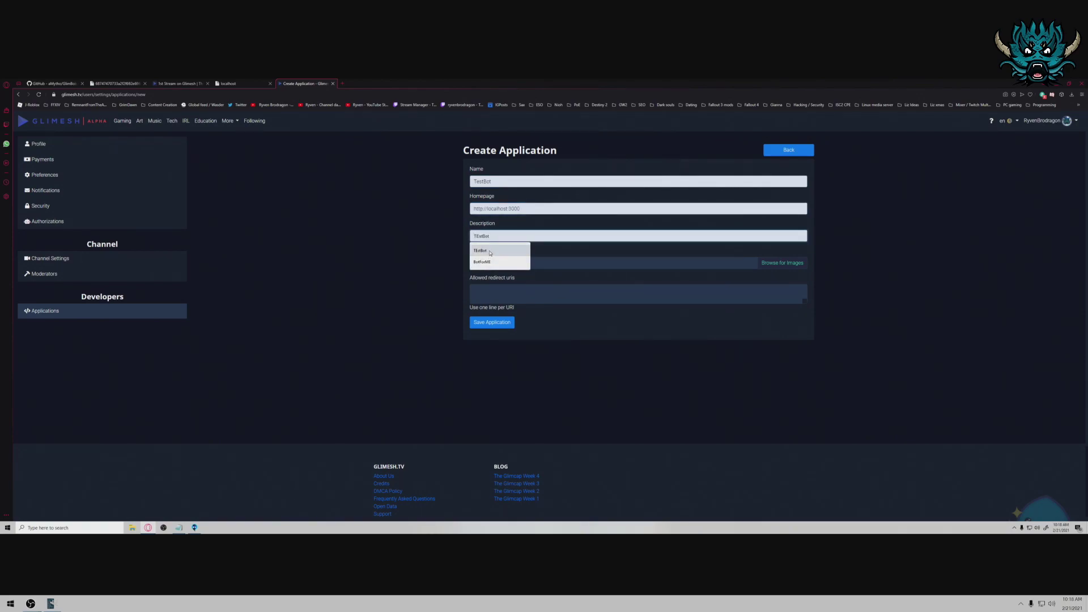
{"action": "left_click", "coordinate": [490, 252]}
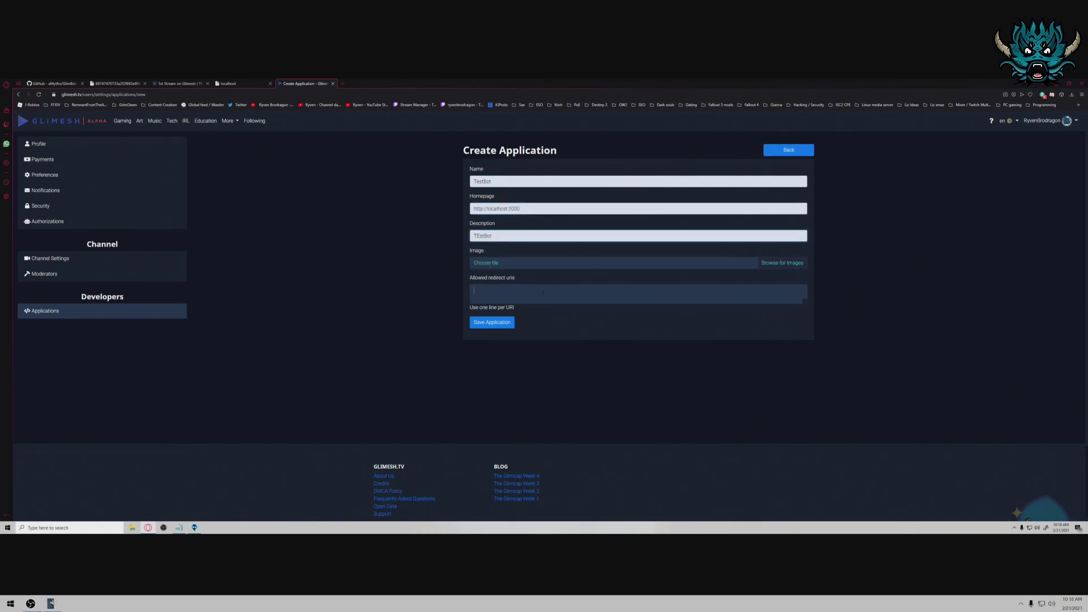
{"action": "key", "text": "ctrl+v"}
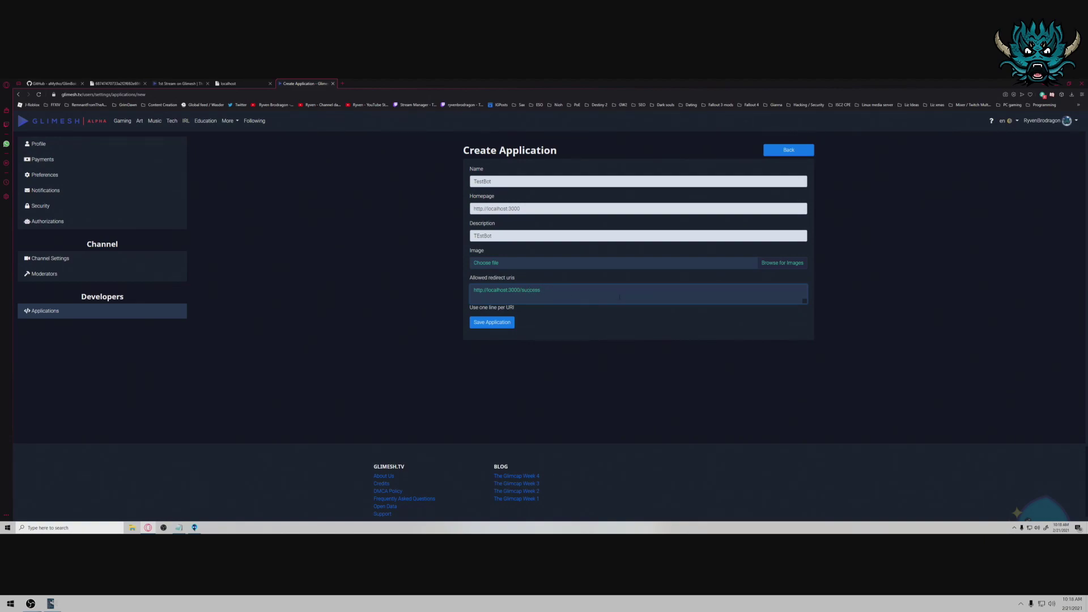
{"action": "left_click", "coordinate": [780, 150]}
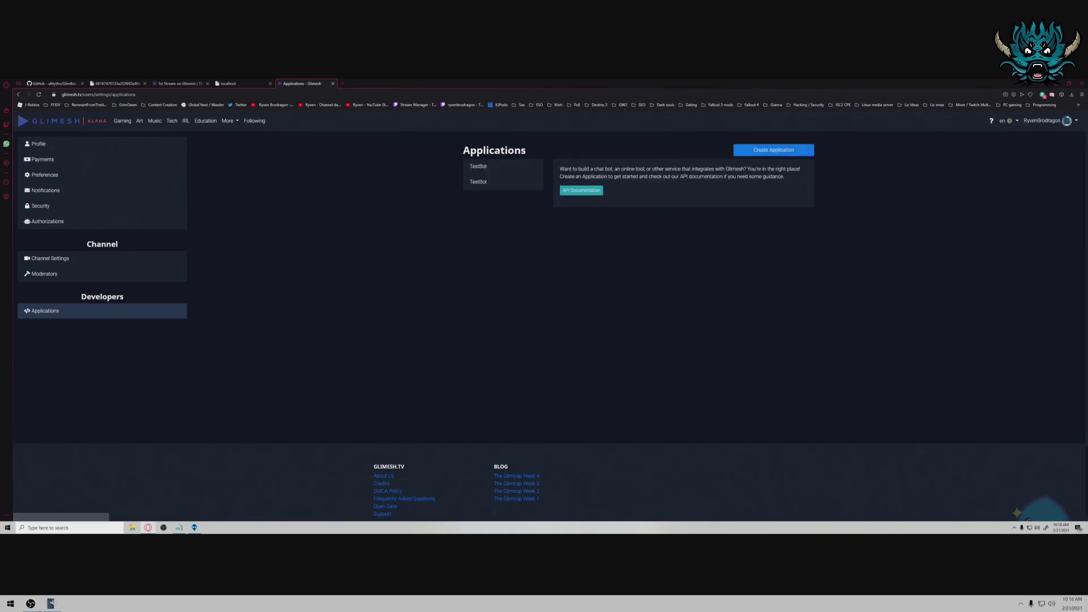
Open the second existing TestBot application, copy its client ID and secret key into GlimBoi's matching fields, and save them.
{"action": "left_click", "coordinate": [478, 182]}
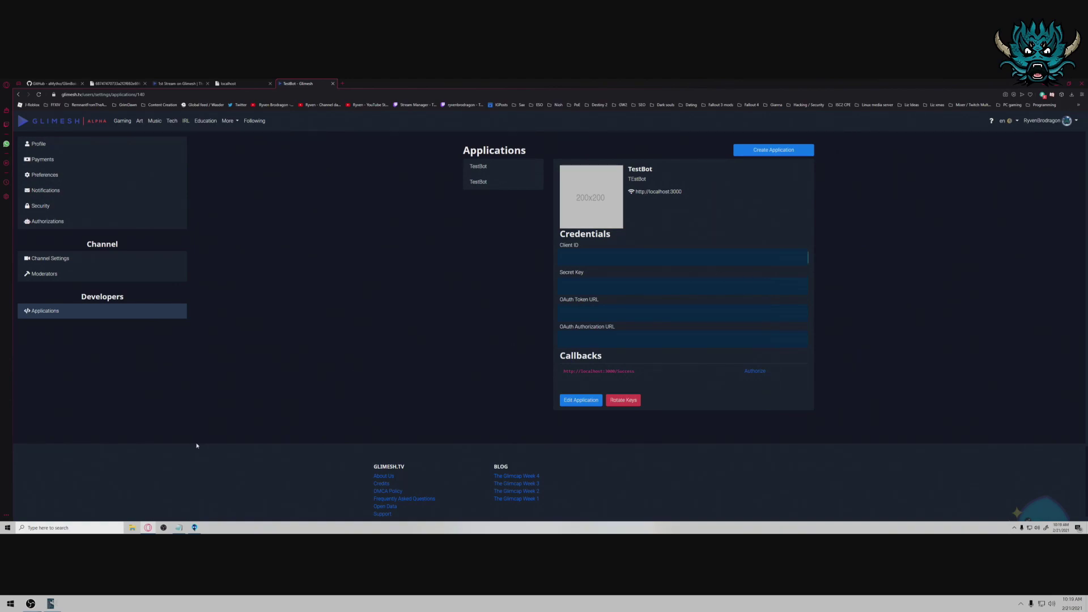
{"action": "left_click", "coordinate": [195, 527]}
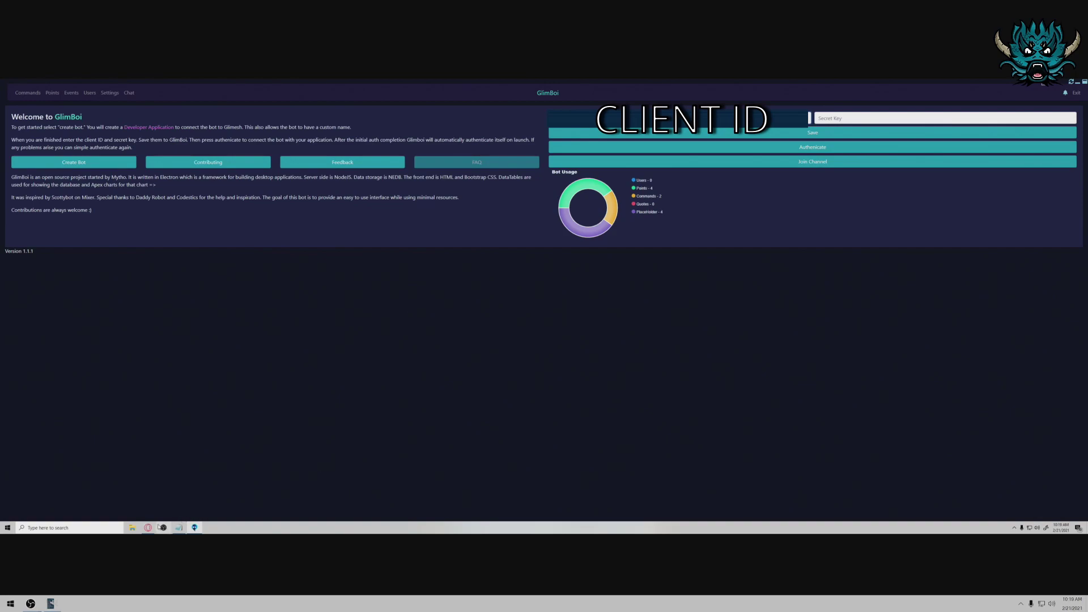
{"action": "key", "text": "alt+Tab"}
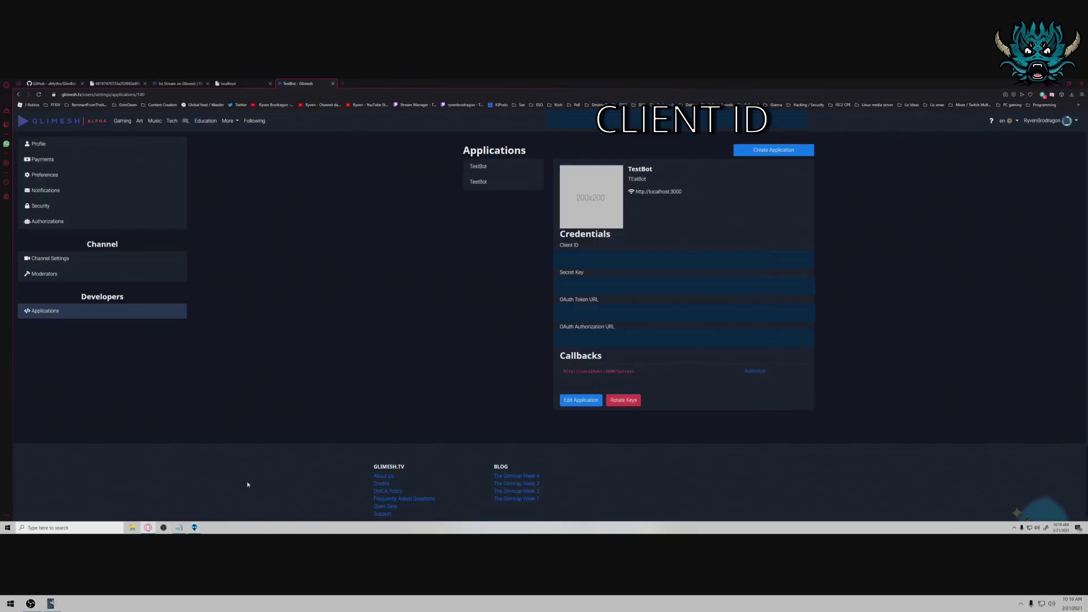
{"action": "key", "text": "alt+Tab"}
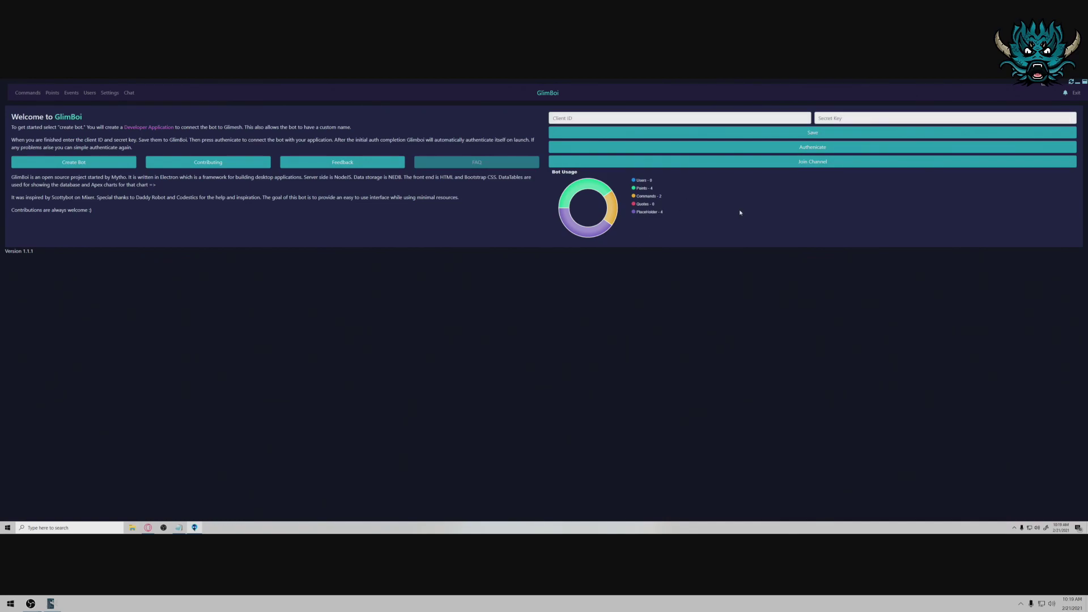
Authenticate the bot from GlimBoi, check the authorization message in the browser, and close that page.
{"action": "left_click", "coordinate": [792, 153]}
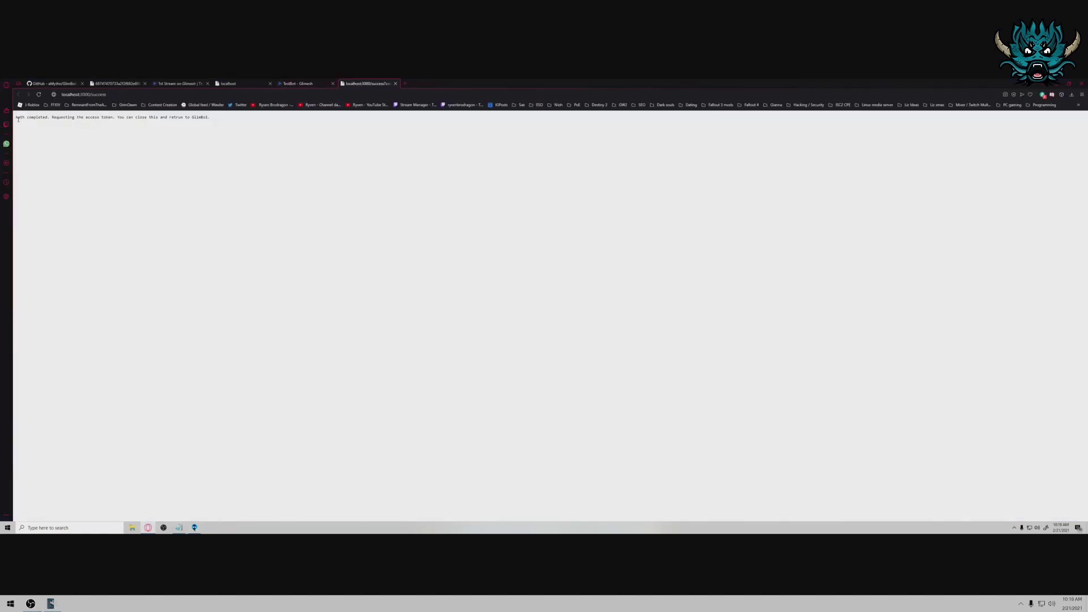
{"action": "left_click_drag", "start_coordinate": [18, 119], "coordinate": [223, 120]}
{"action": "left_click", "coordinate": [226, 121]}
{"action": "left_click", "coordinate": [395, 83]}
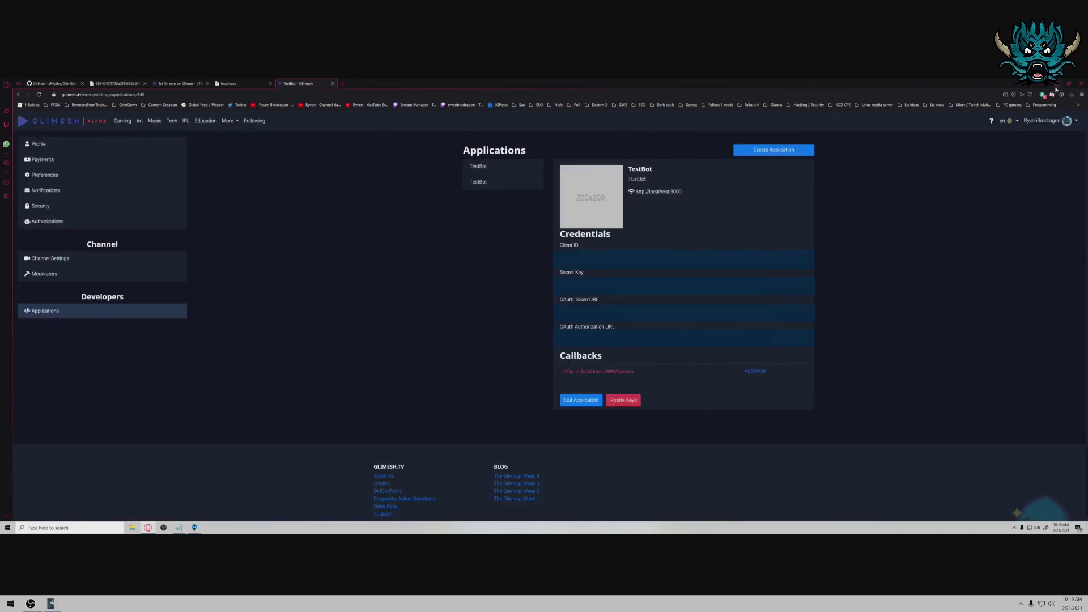
Return to GlimBoi, join the streamer's own channel chat with the bot, and dismiss the connection message.
{"action": "left_click", "coordinate": [1056, 85]}
{"action": "left_click", "coordinate": [607, 165]}
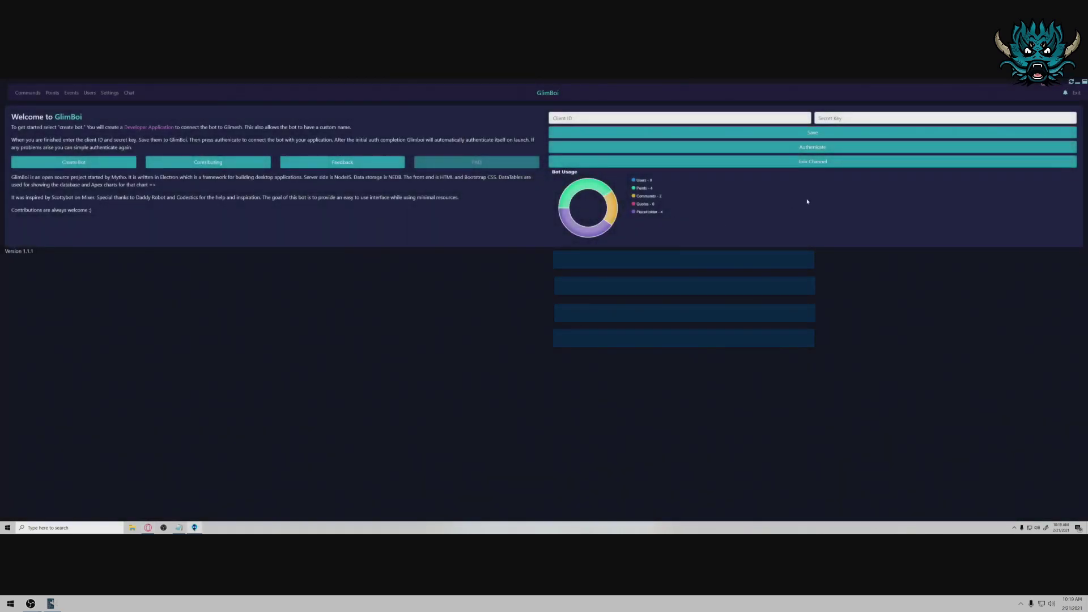
{"action": "left_click", "coordinate": [823, 165]}
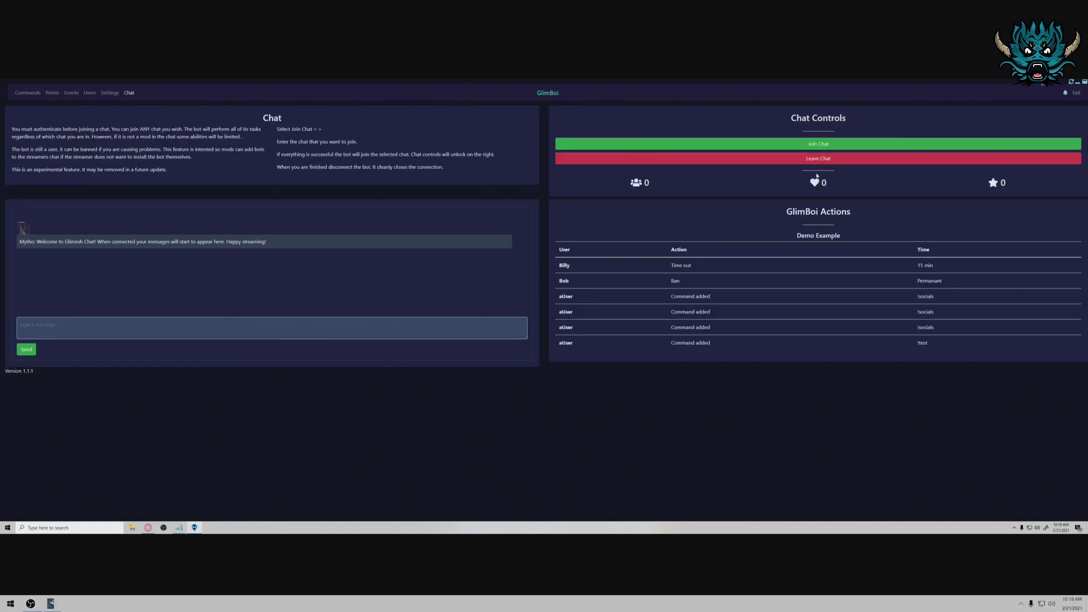
{"action": "left_click", "coordinate": [816, 144]}
{"action": "type", "text": "RyvenBrodi"}
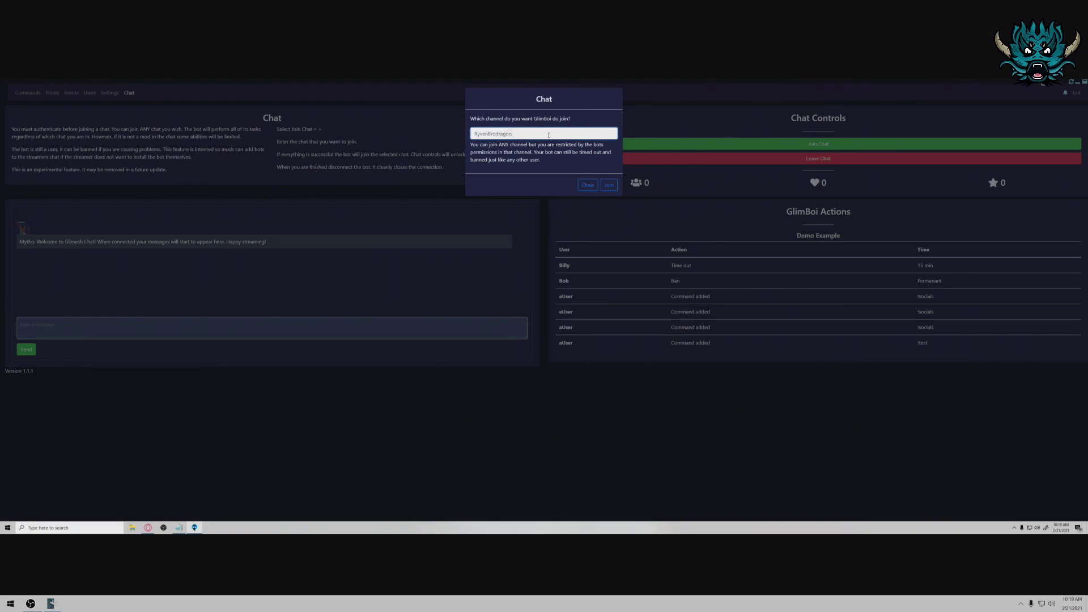
{"action": "left_click", "coordinate": [608, 185]}
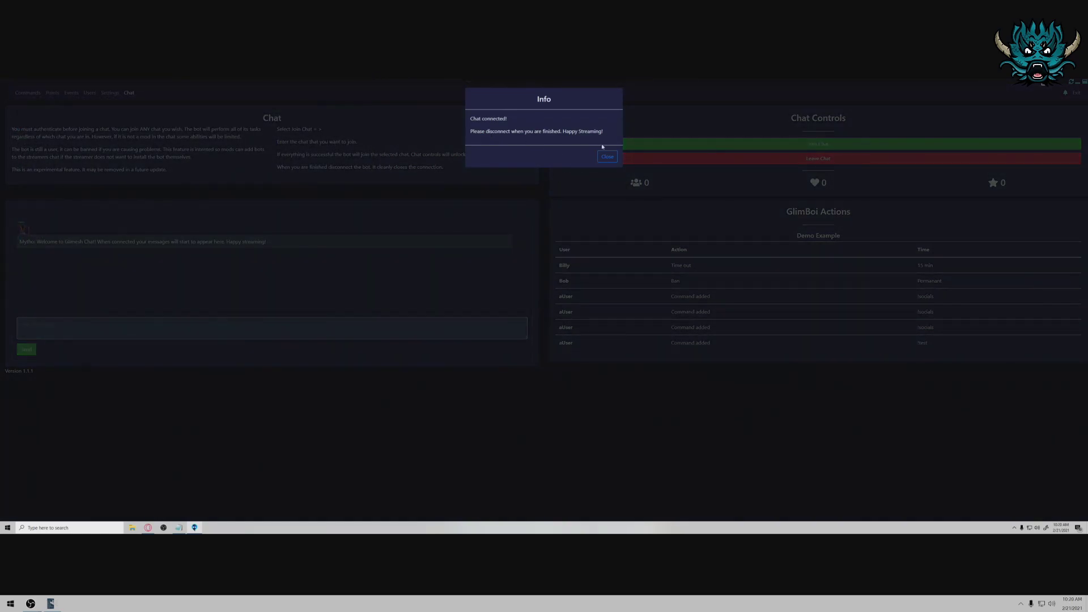
{"action": "left_click", "coordinate": [604, 156]}
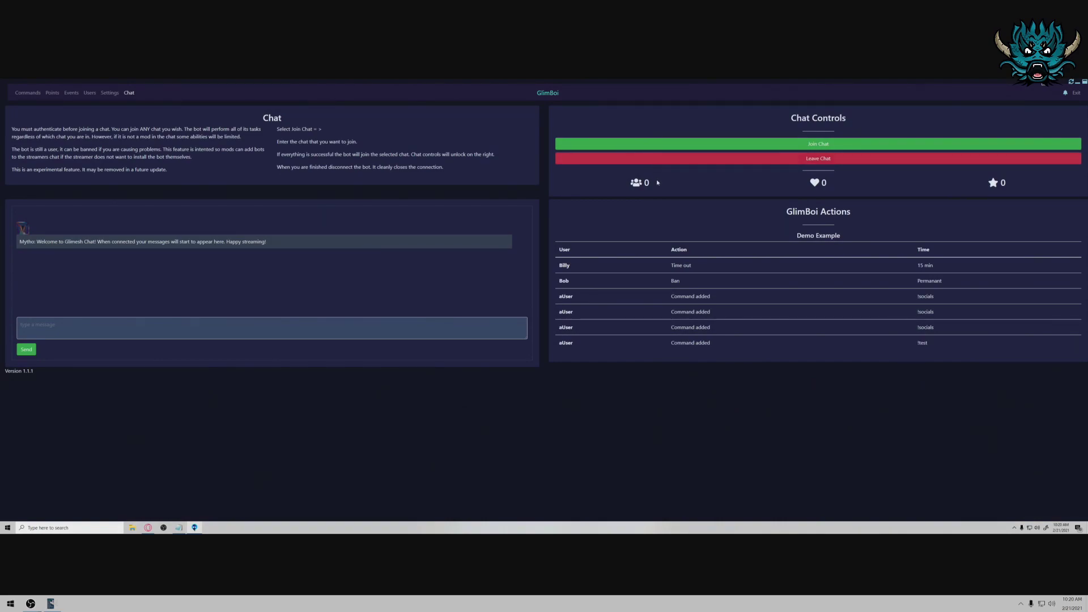
Disconnect the bot from the chat and rejoin the same channel.
{"action": "left_click", "coordinate": [681, 161]}
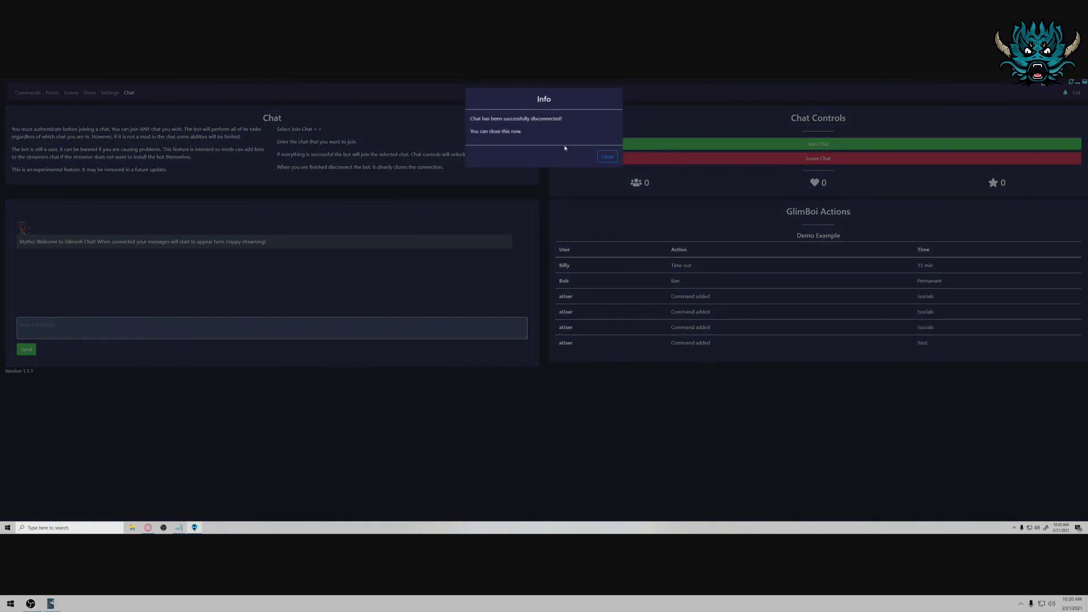
{"action": "left_click", "coordinate": [605, 156]}
{"action": "left_click", "coordinate": [605, 156]}
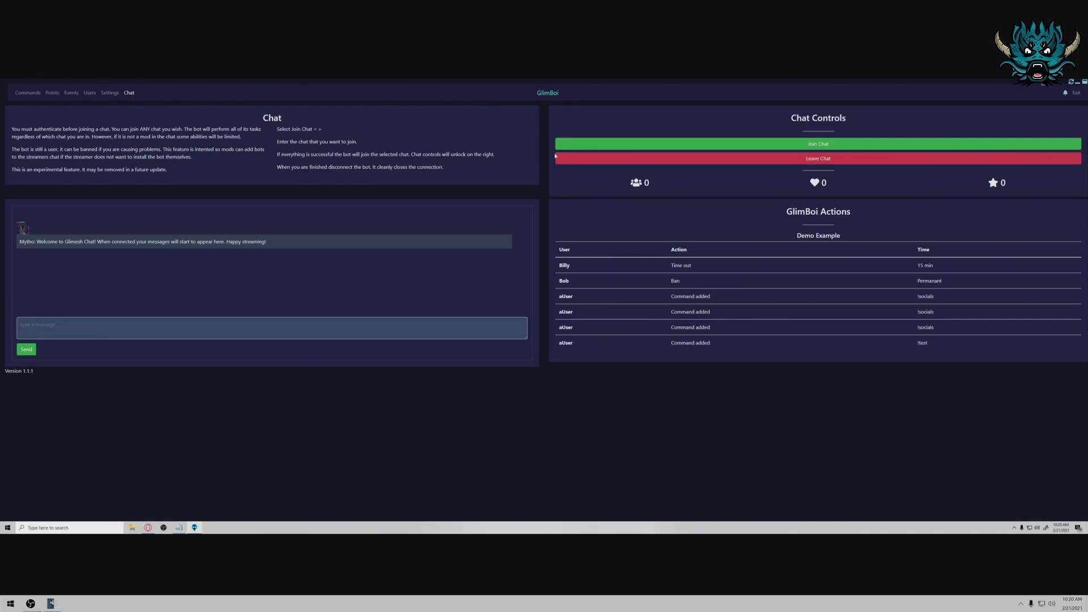
{"action": "left_click", "coordinate": [581, 145]}
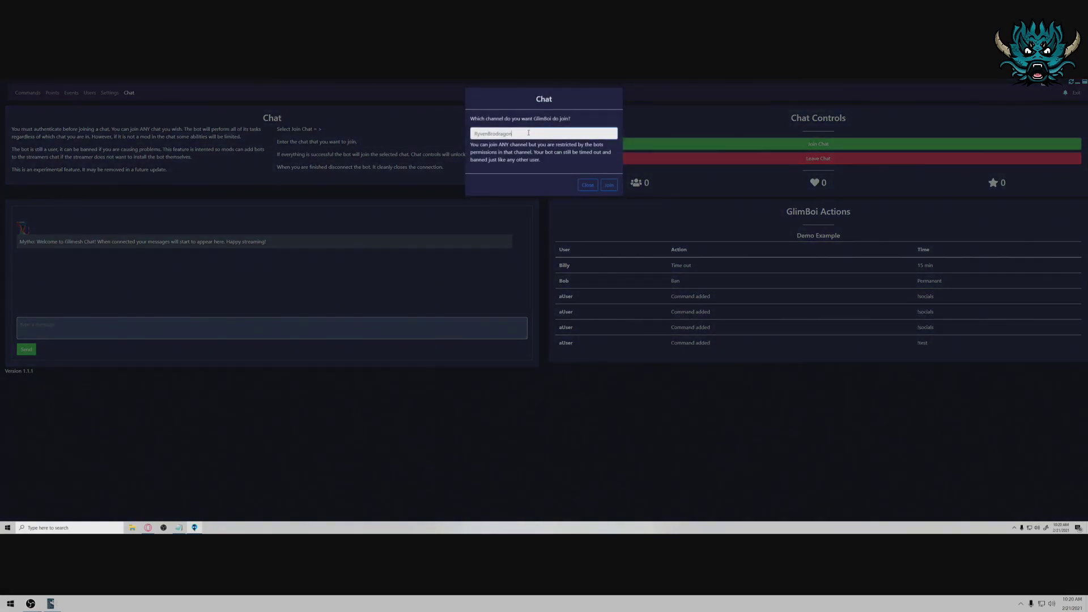
{"action": "left_click", "coordinate": [609, 185]}
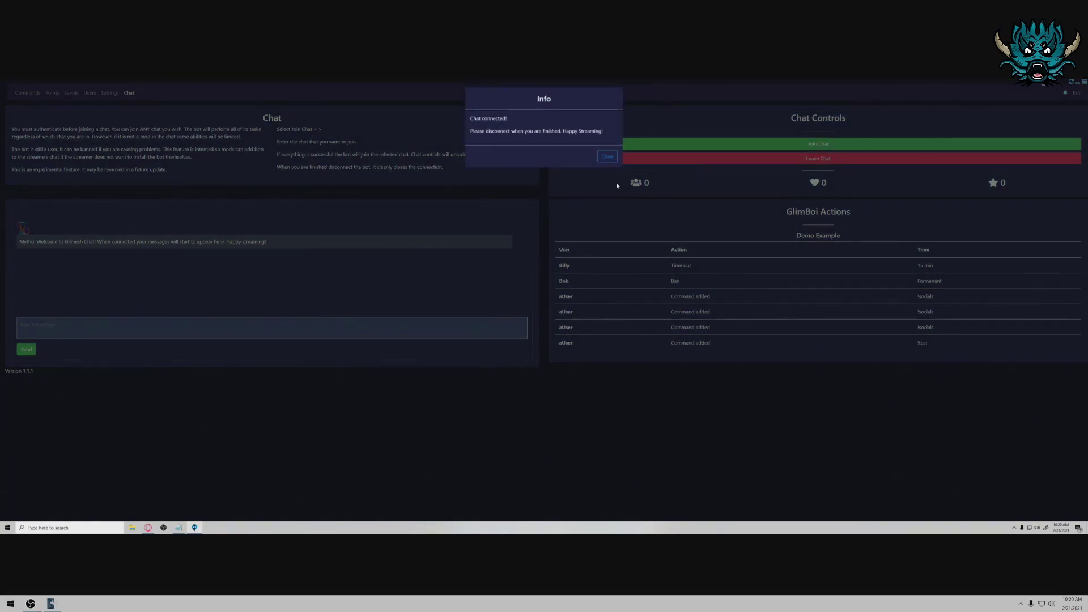
{"action": "left_click", "coordinate": [607, 155]}
Open the bot's command list and examine the follow command and the $target variable in the so command.
{"action": "left_click", "coordinate": [27, 93]}
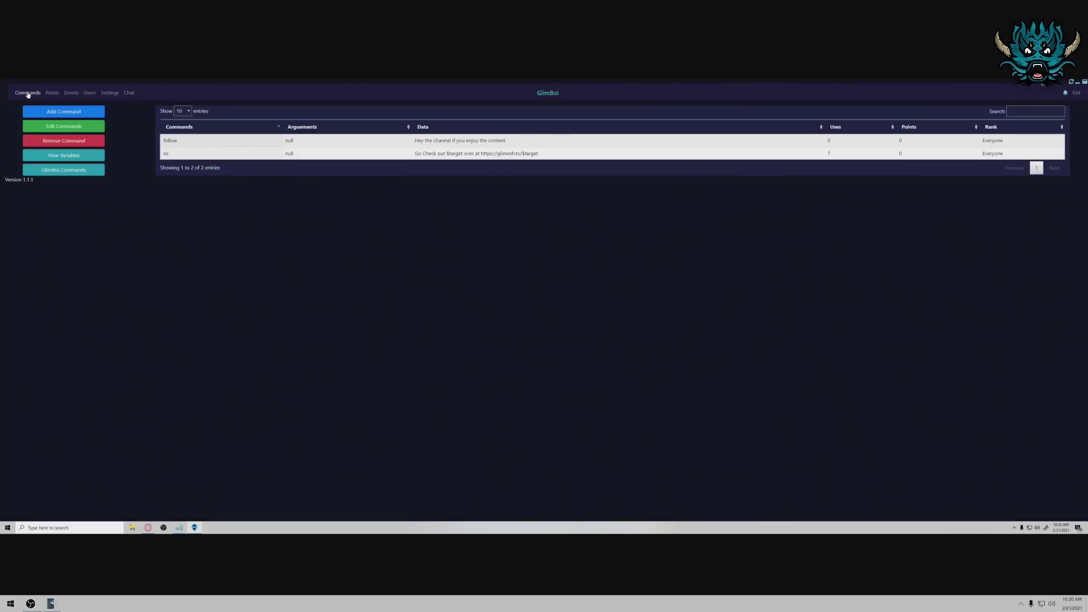
{"action": "left_click", "coordinate": [326, 296]}
{"action": "left_click", "coordinate": [520, 174]}
{"action": "double_click", "coordinate": [161, 142]}
{"action": "left_click", "coordinate": [192, 143]}
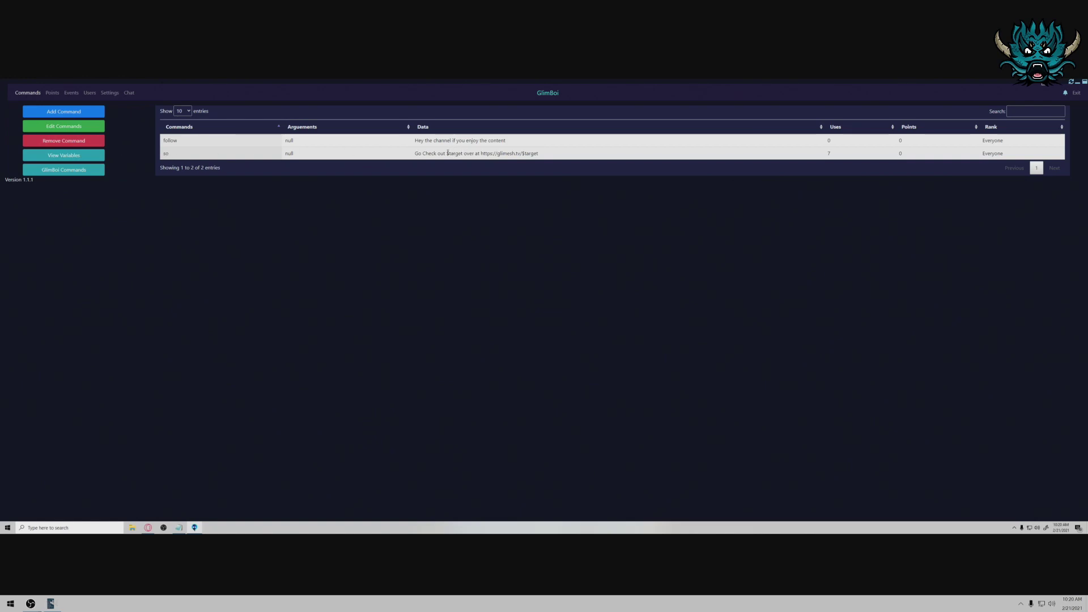
{"action": "left_click_drag", "start_coordinate": [447, 154], "coordinate": [464, 154]}
In the browser, send !so with the streamer's channel name in the Glimesh stream chat and check the bot's reply.
{"action": "left_click", "coordinate": [148, 528]}
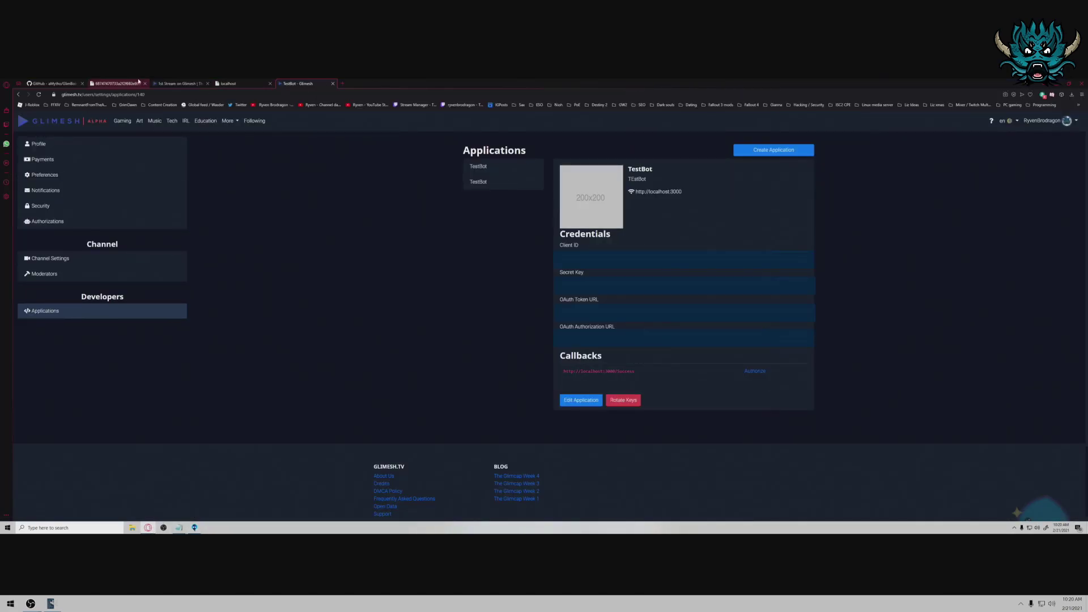
{"action": "left_click", "coordinate": [178, 83]}
{"action": "scroll", "coordinate": [1016, 380], "scroll_direction": "down", "scroll_amount": 3}
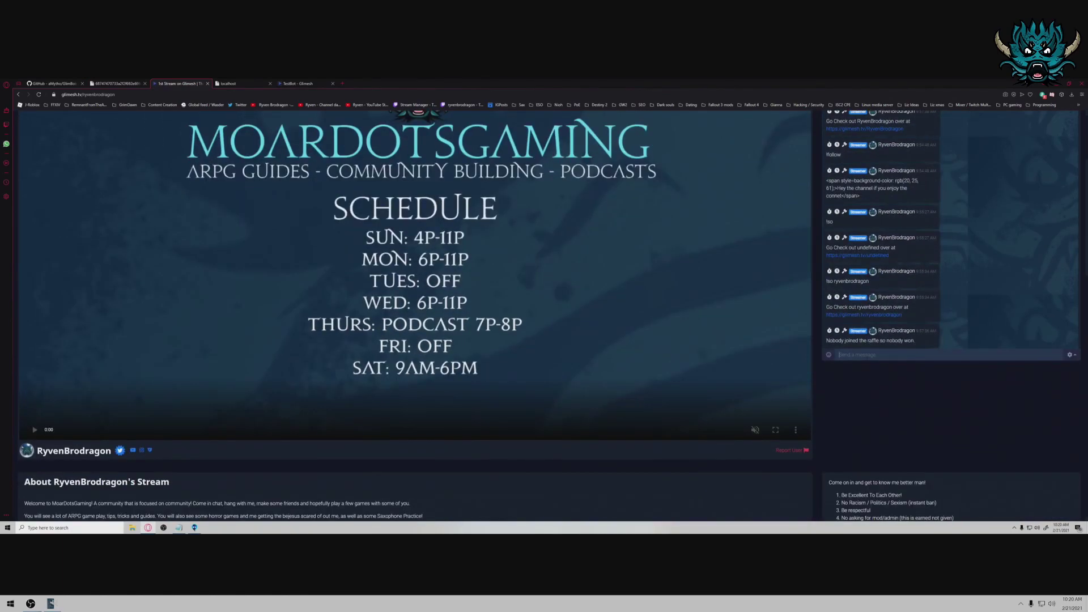
{"action": "left_click", "coordinate": [867, 355]}
{"action": "type", "text": "!so Ryuv"}
{"action": "type", "text": "nBrodragon"}
{"action": "key", "text": "Return"}
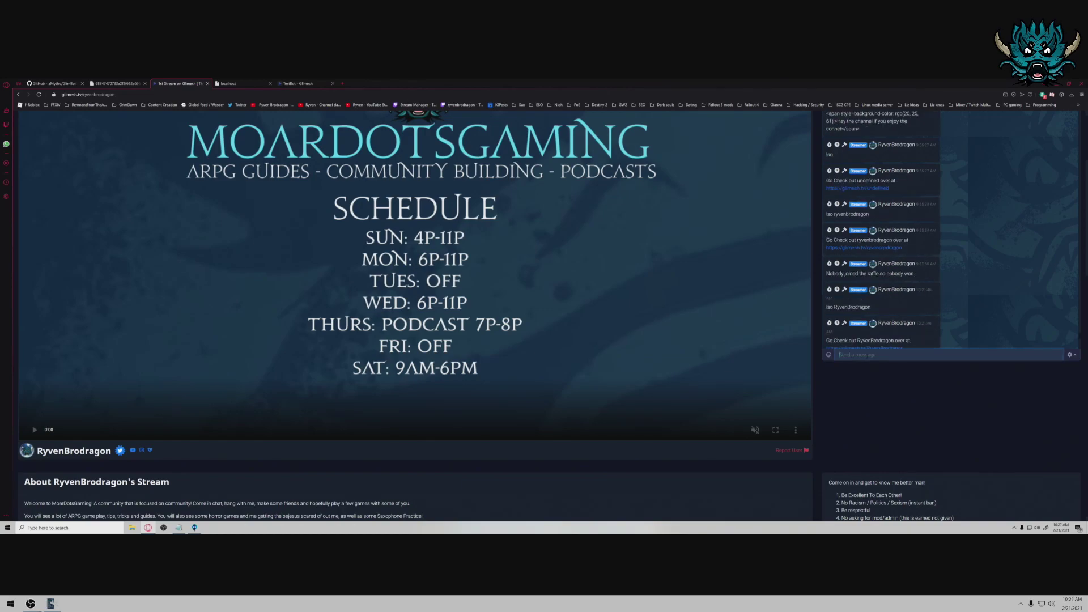
{"action": "scroll", "coordinate": [919, 213], "scroll_direction": "down", "scroll_amount": 2}
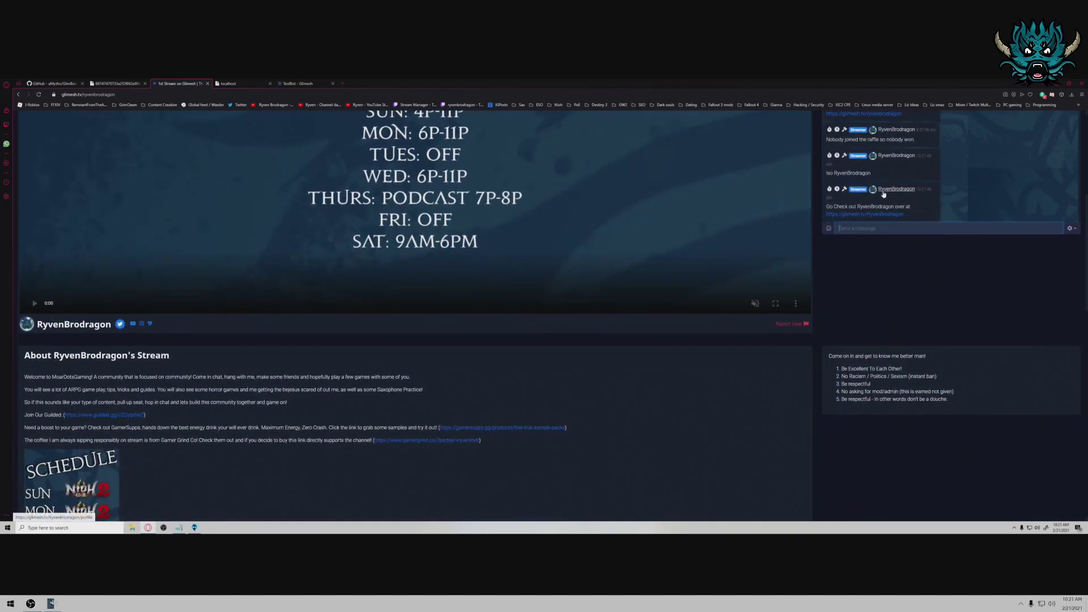
{"action": "left_click_drag", "start_coordinate": [919, 214], "coordinate": [817, 210]}
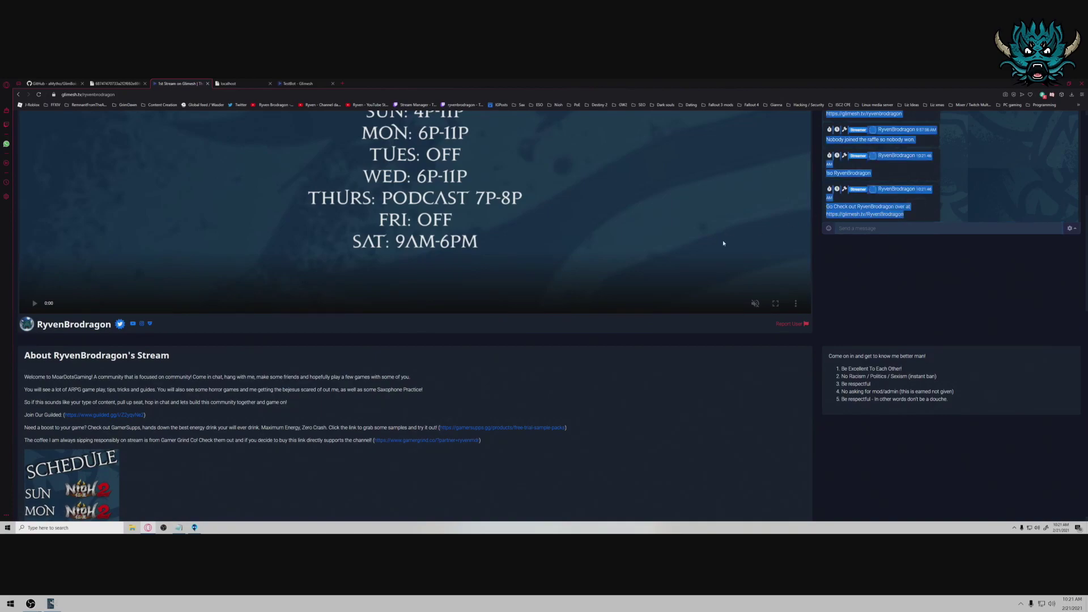
{"action": "left_click", "coordinate": [769, 310]}
Back in GlimBoi, open the so command for editing, highlight its command data, and save the command.
{"action": "left_click", "coordinate": [194, 528]}
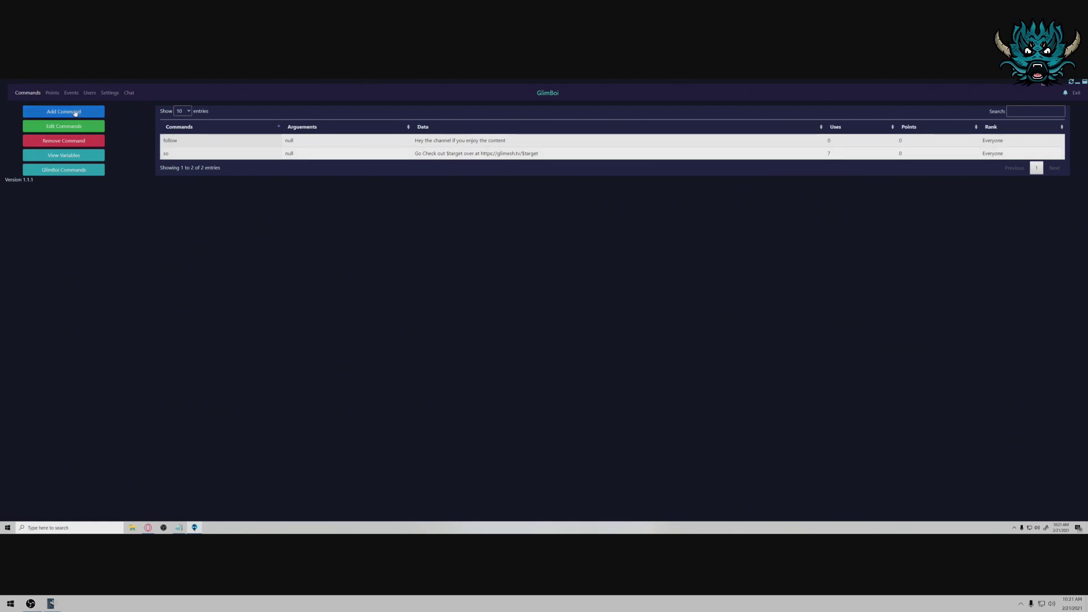
{"action": "left_click", "coordinate": [65, 126]}
{"action": "type", "text": "so"}
{"action": "left_click", "coordinate": [615, 165]}
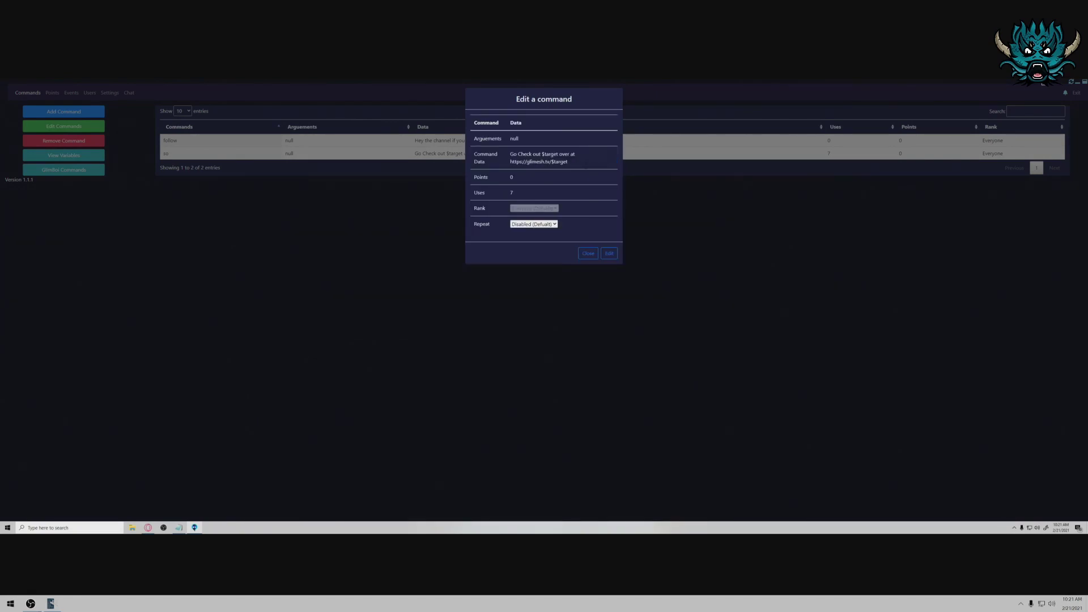
{"action": "left_click_drag", "start_coordinate": [568, 162], "coordinate": [505, 156]}
{"action": "left_click", "coordinate": [609, 254]}
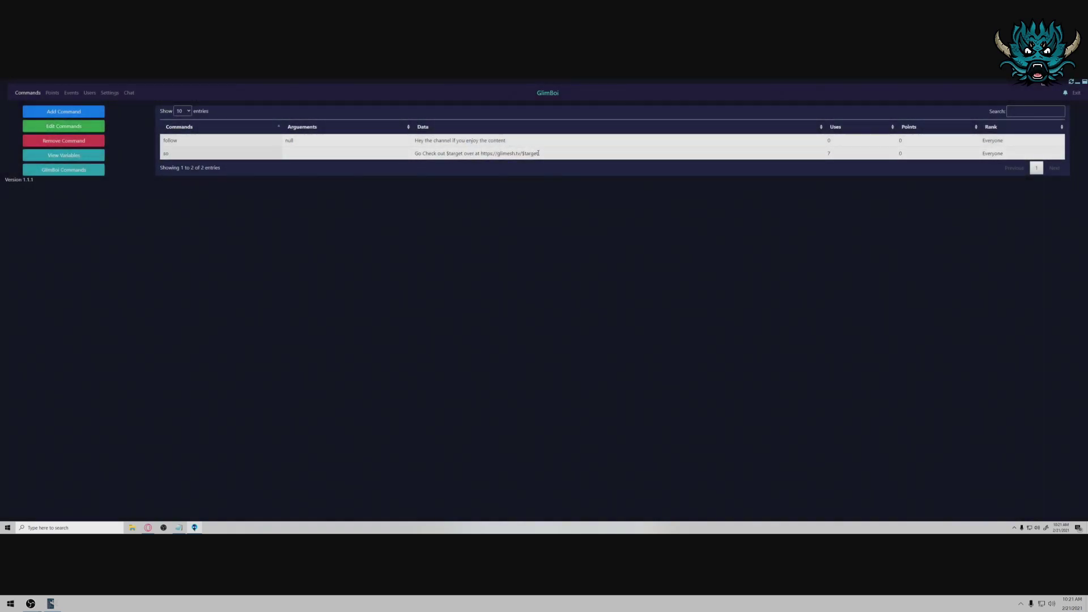
Sort the command list by data and highlight the so command's full response text.
{"action": "triple_click", "coordinate": [519, 153]}
{"action": "left_click", "coordinate": [519, 152]}
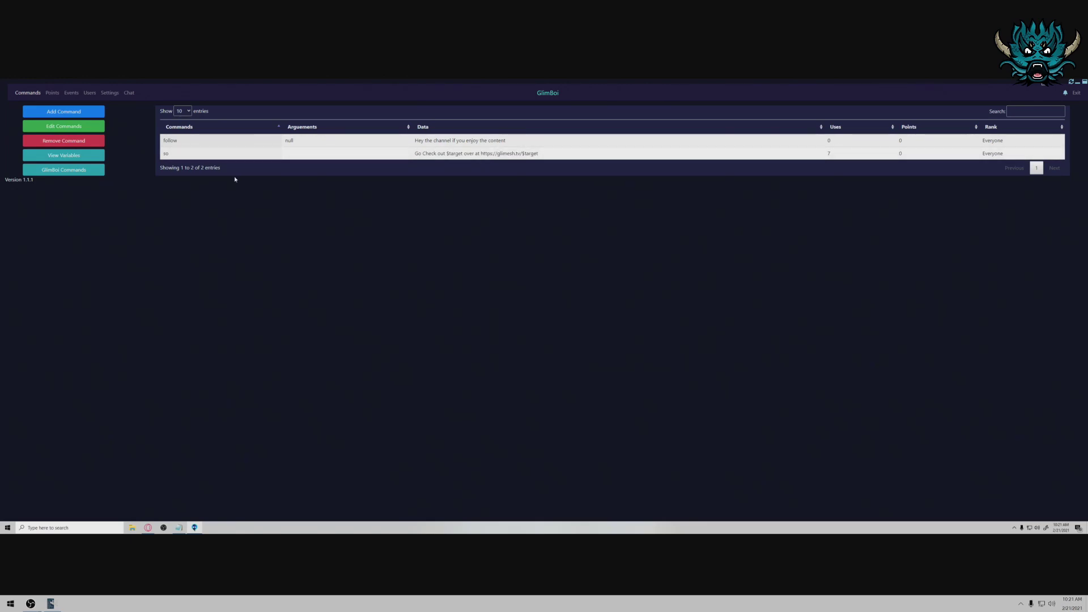
{"action": "key", "text": "ctrl+a"}
{"action": "left_click", "coordinate": [187, 184]}
{"action": "left_click", "coordinate": [424, 127]}
{"action": "left_click_drag", "start_coordinate": [539, 153], "coordinate": [416, 180]}
{"action": "left_click", "coordinate": [415, 154]}
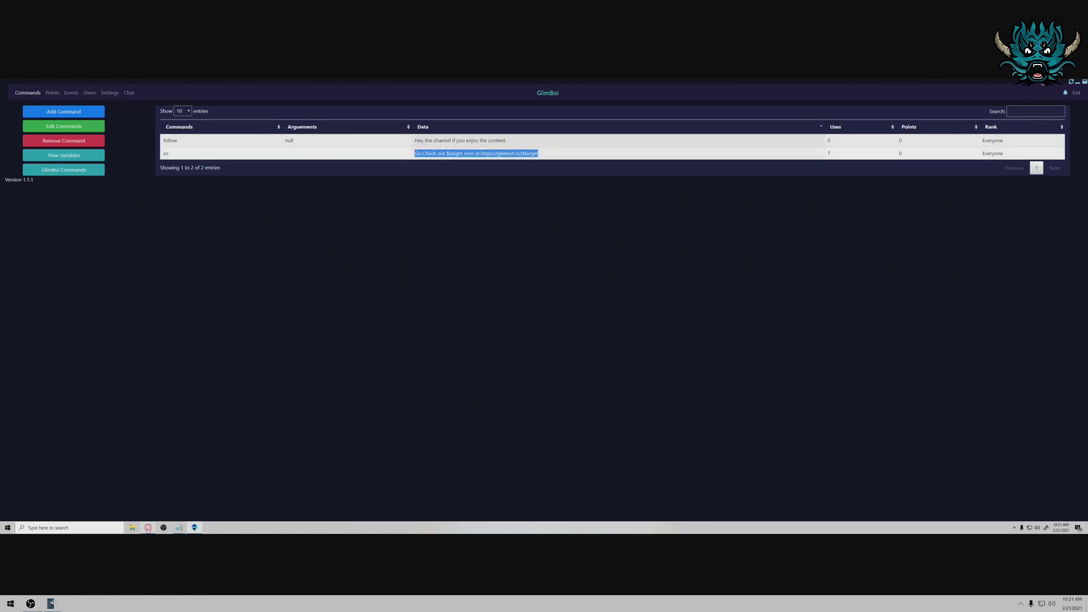
In the browser's stream chat, examine the earlier !follow reply containing HTML span code.
{"action": "left_click", "coordinate": [148, 527]}
{"action": "scroll", "coordinate": [949, 191], "scroll_direction": "up", "scroll_amount": 3}
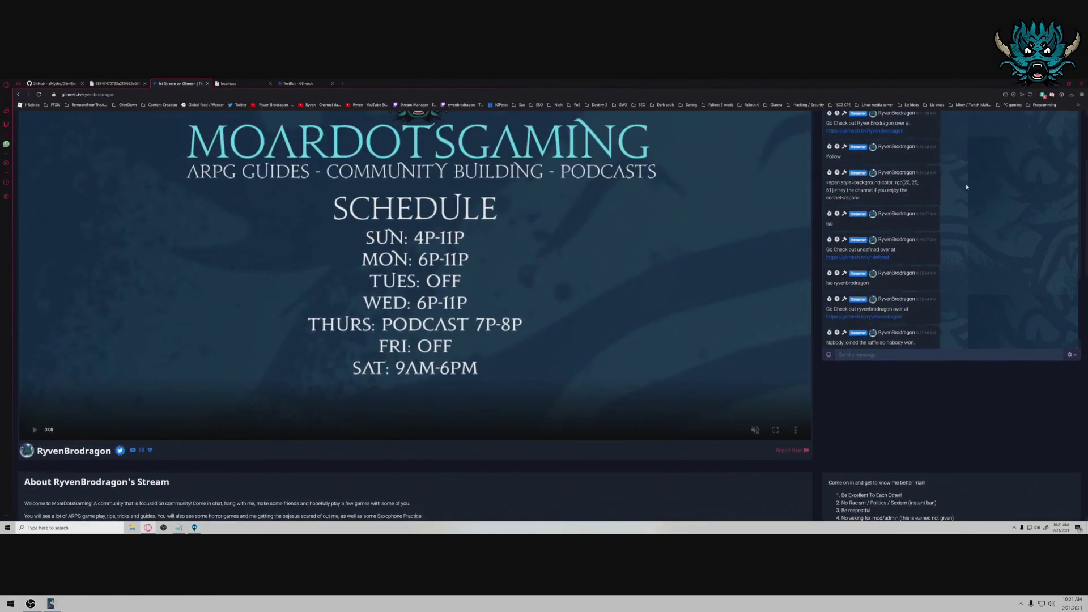
{"action": "left_click_drag", "start_coordinate": [827, 246], "coordinate": [890, 253]}
{"action": "left_click", "coordinate": [865, 234]}
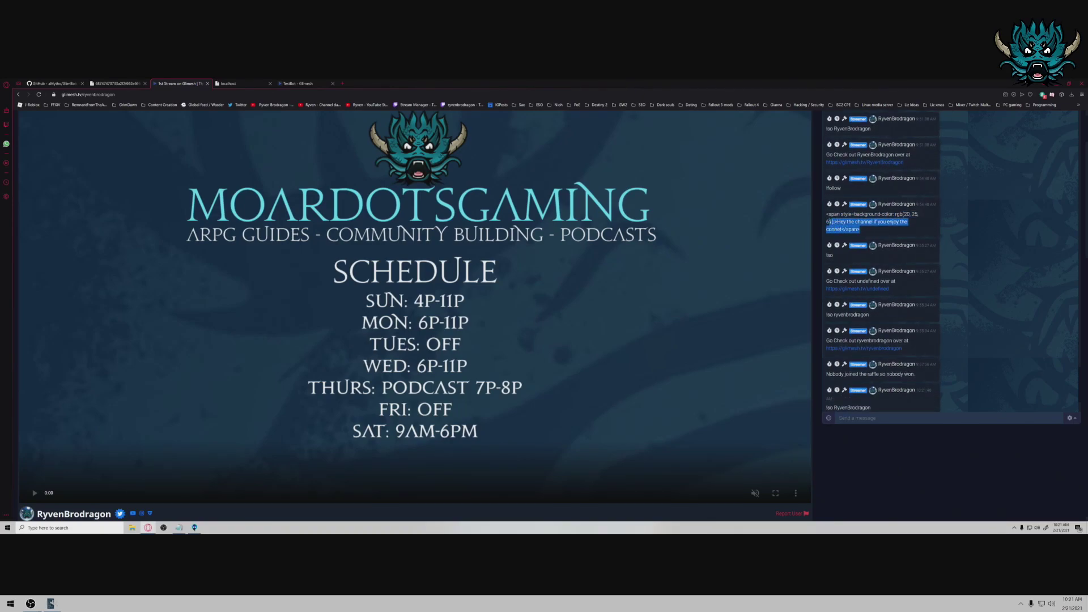
{"action": "left_click_drag", "start_coordinate": [830, 221], "coordinate": [861, 230]}
{"action": "left_click", "coordinate": [824, 219]}
{"action": "left_click", "coordinate": [862, 233]}
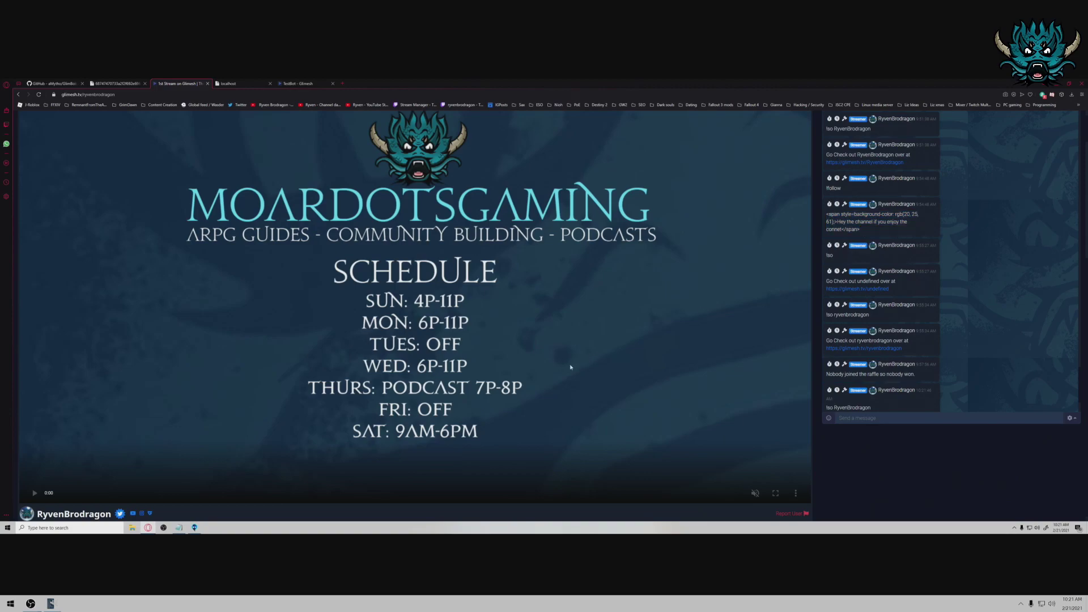
Switch to Notepad and examine the plain-text version of the follow message.
{"action": "left_click", "coordinate": [193, 527]}
{"action": "left_click", "coordinate": [324, 215]}
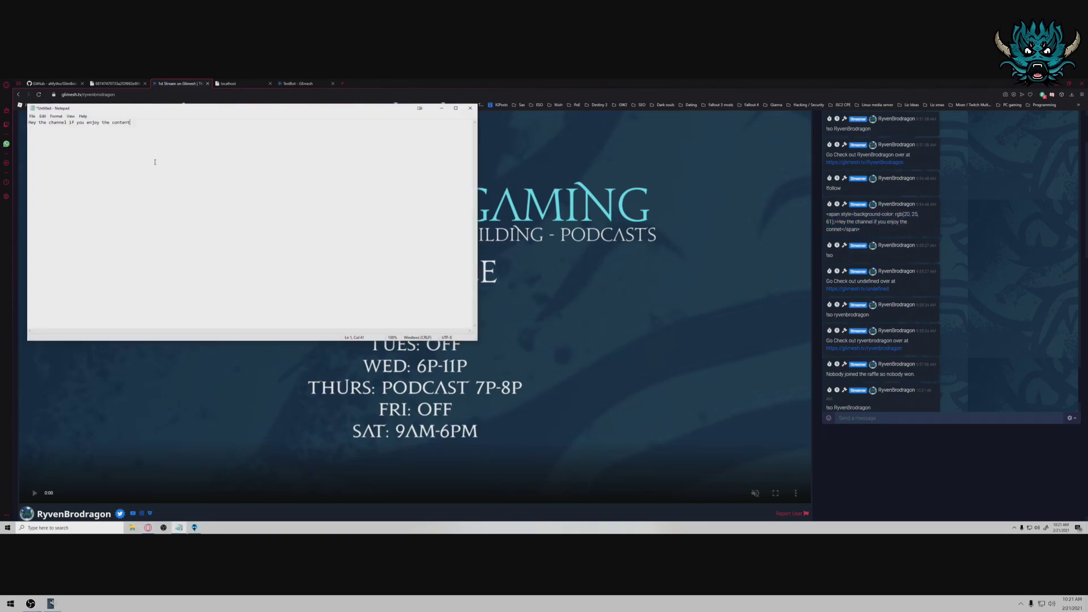
{"action": "left_click_drag", "start_coordinate": [132, 157], "coordinate": [28, 139]}
{"action": "left_click", "coordinate": [170, 138]}
{"action": "left_click_drag", "start_coordinate": [170, 138], "coordinate": [87, 134]}
Return to GlimBoi and examine the so command's response text with its $target variables.
{"action": "left_click", "coordinate": [306, 83]}
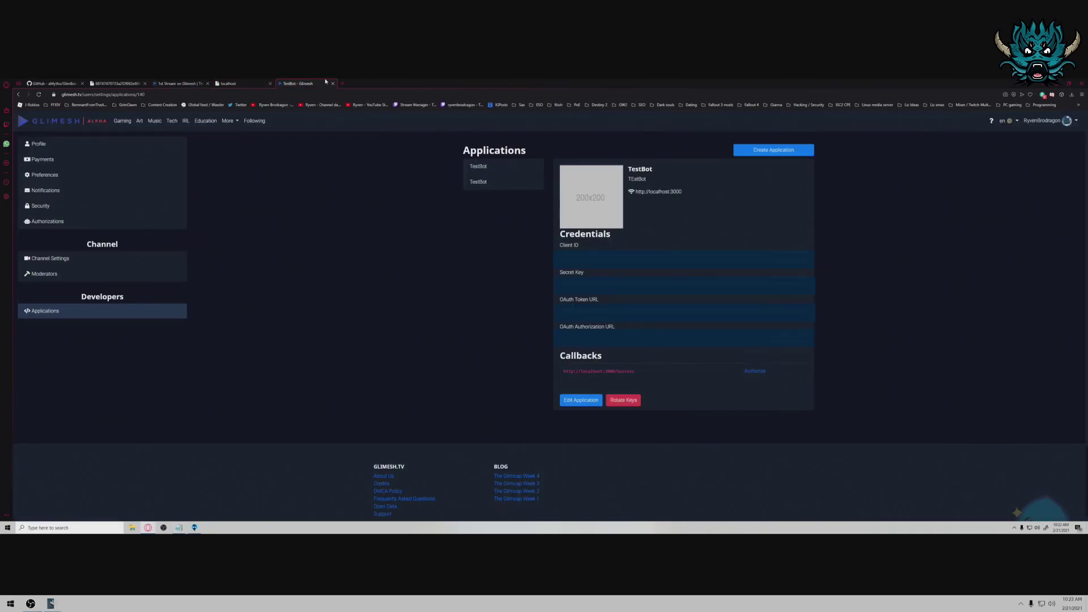
{"action": "left_click", "coordinate": [238, 83]}
{"action": "left_click", "coordinate": [178, 528]}
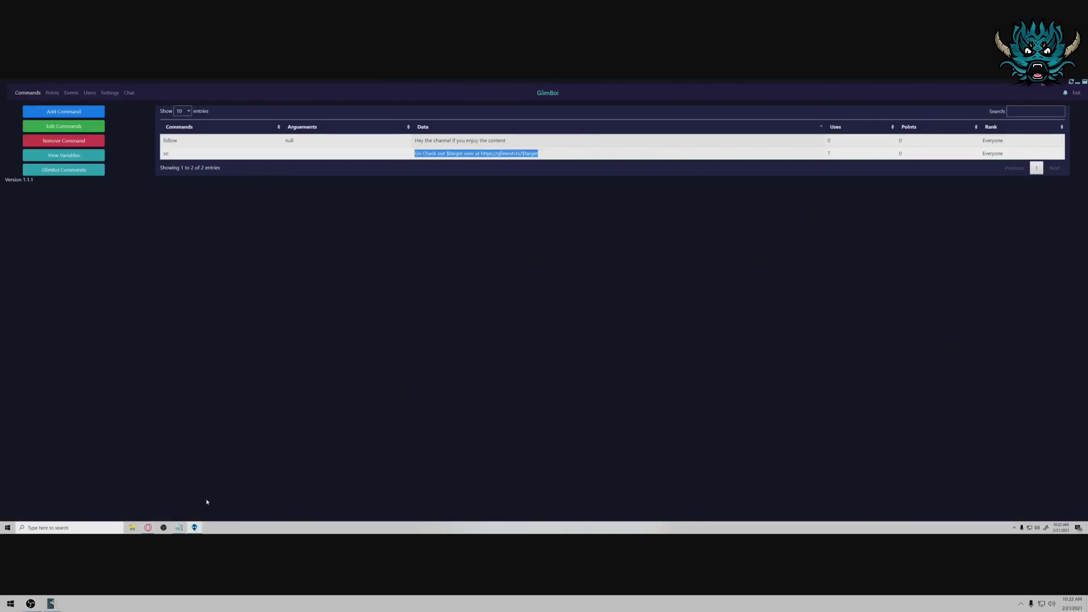
{"action": "left_click", "coordinate": [448, 155]}
{"action": "triple_click", "coordinate": [451, 154]}
{"action": "left_click", "coordinate": [310, 325]}
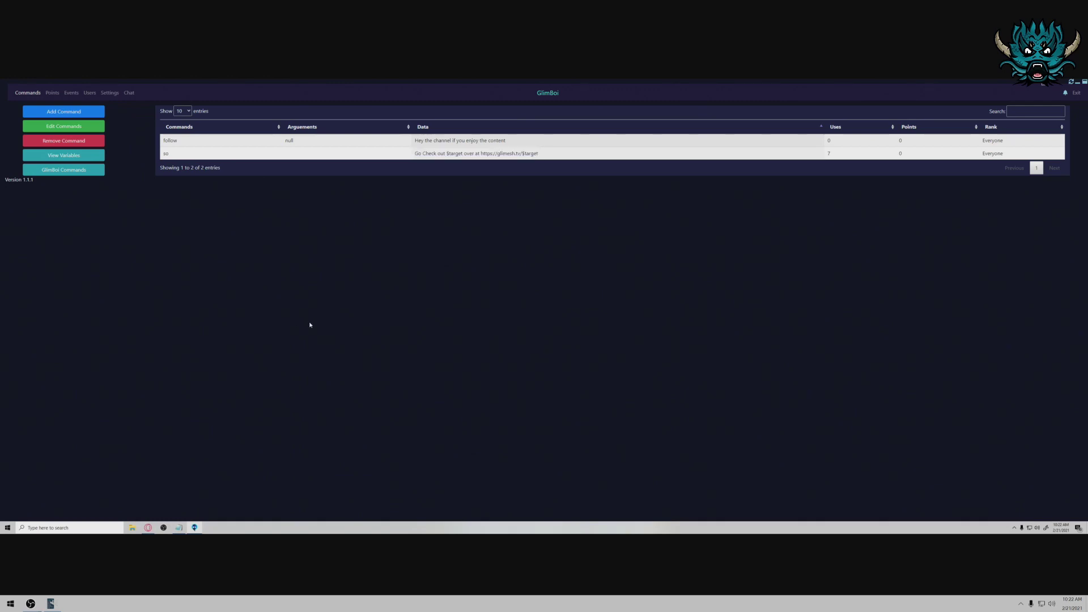
{"action": "mouse_move", "coordinate": [414, 153]}
{"action": "left_mouse_down"}
{"action": "mouse_move", "coordinate": [550, 155]}
{"action": "mouse_move", "coordinate": [416, 154]}
{"action": "left_mouse_up"}
{"action": "triple_click", "coordinate": [416, 154]}
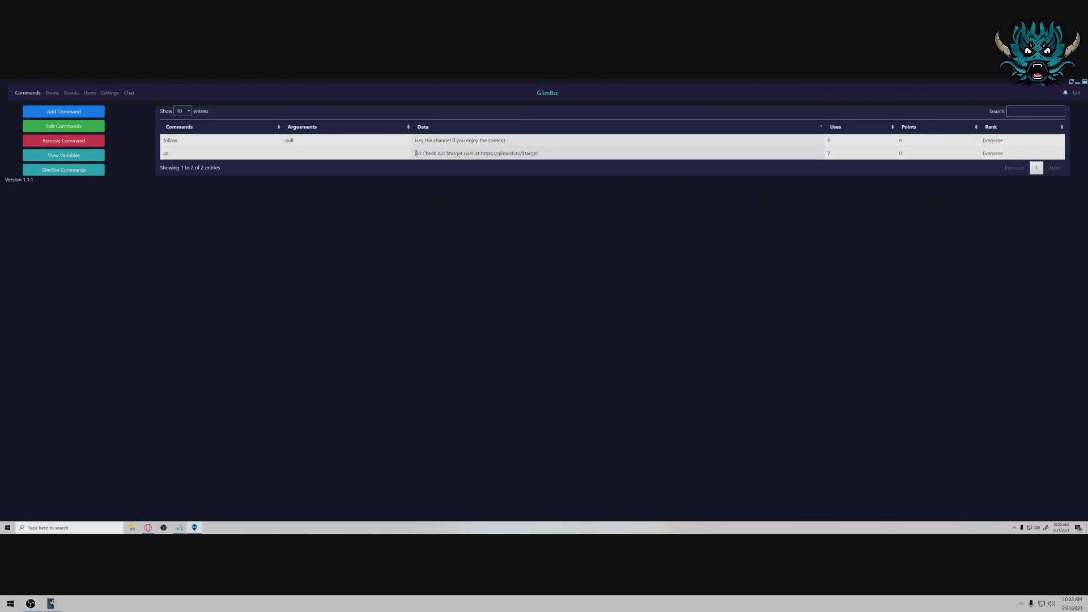
{"action": "left_click", "coordinate": [449, 155]}
{"action": "triple_click", "coordinate": [449, 156]}
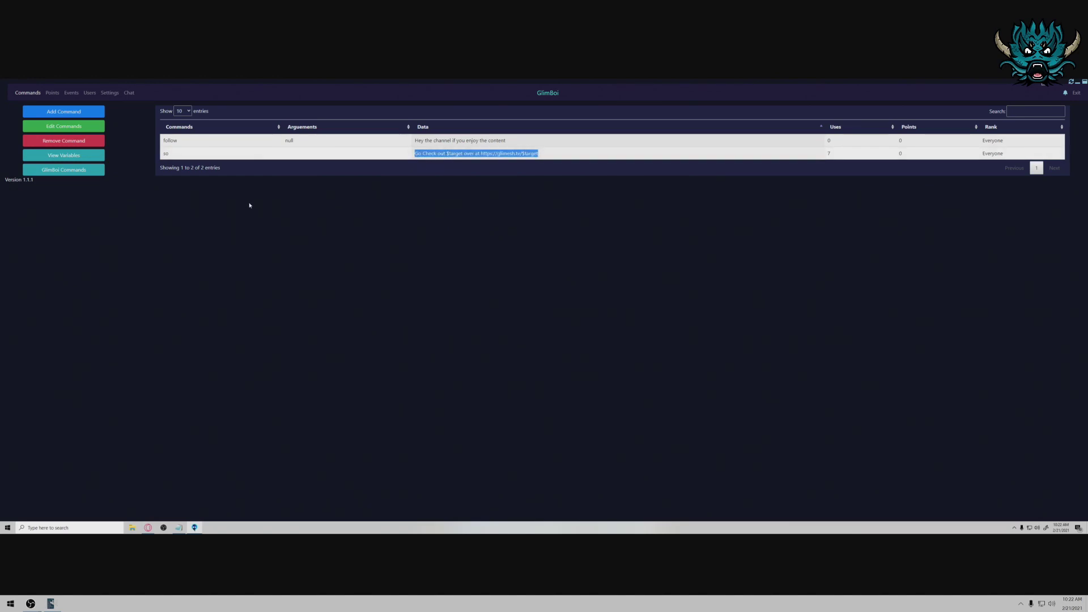
View the list of available command variables, examine $cmdcount, and close the list.
{"action": "left_click", "coordinate": [64, 155]}
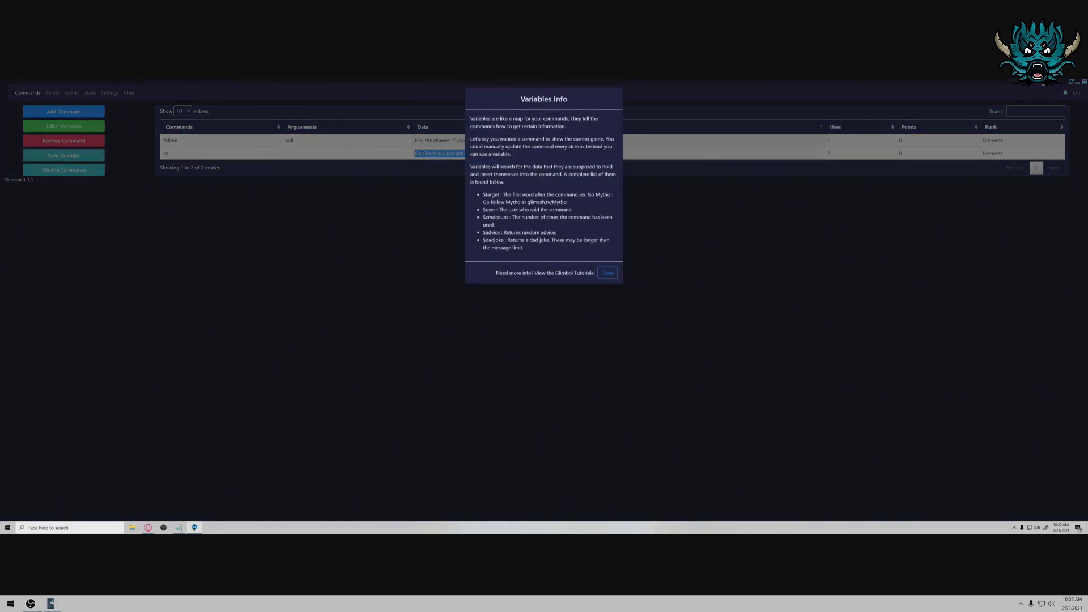
{"action": "left_click_drag", "start_coordinate": [482, 220], "coordinate": [503, 217]}
{"action": "left_click", "coordinate": [508, 218]}
{"action": "left_click", "coordinate": [607, 275]}
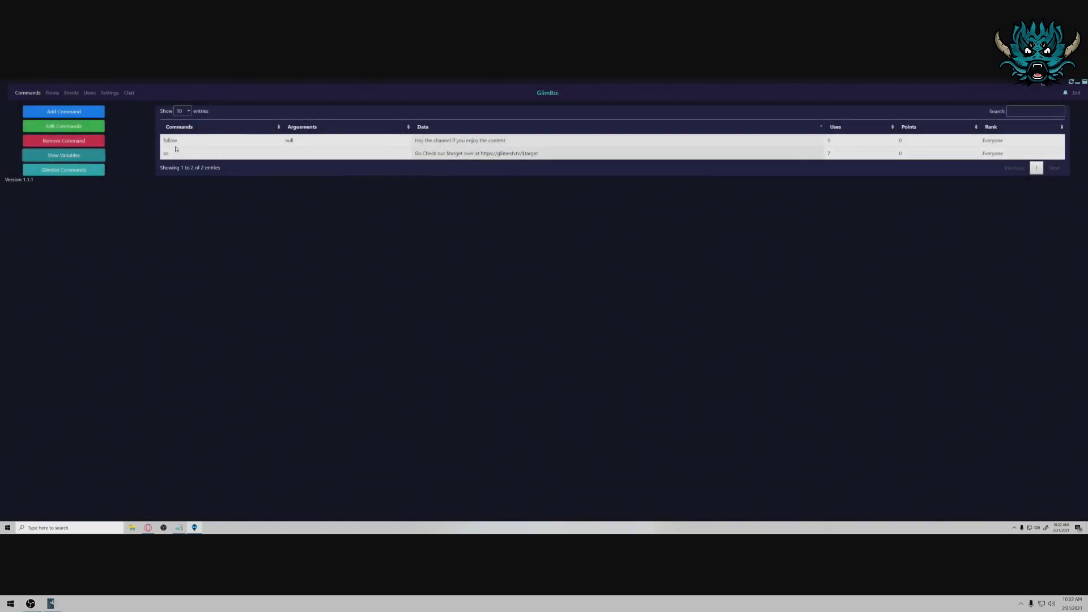
Add a command named winning with the command data "We had have $cmdcount winning".
{"action": "left_click", "coordinate": [67, 112]}
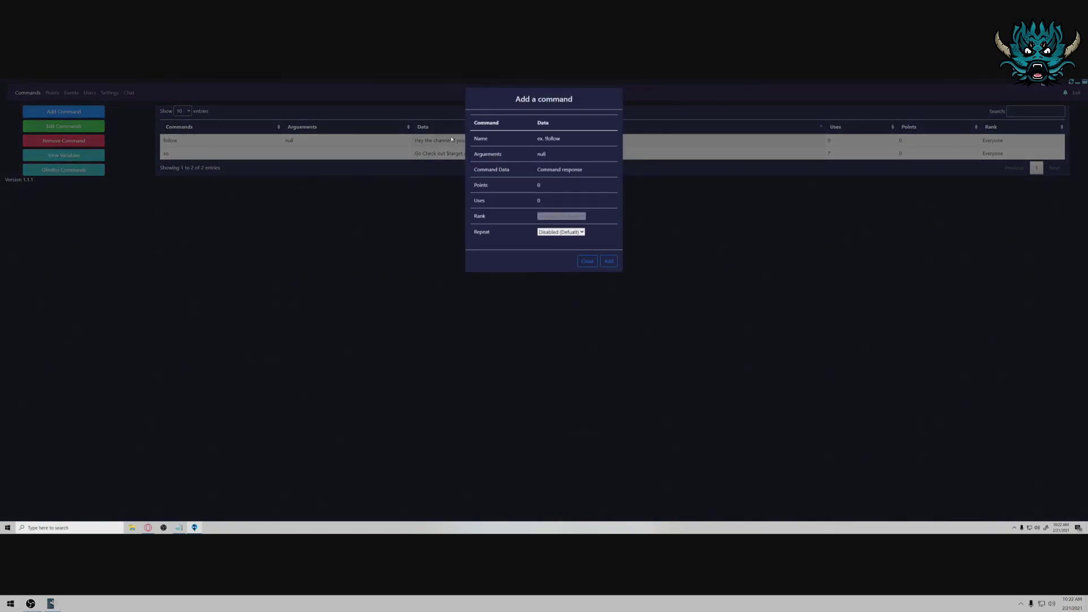
{"action": "left_click", "coordinate": [544, 138]}
{"action": "type", "text": "winning"}
{"action": "key", "text": "Tab"}
{"action": "key", "text": "Tab"}
{"action": "type", "text": "We had have $cmdcount Wi"}
{"action": "key", "text": "BackSpace"}
{"action": "key", "text": "BackSpace"}
{"action": "type", "text": "winning"}
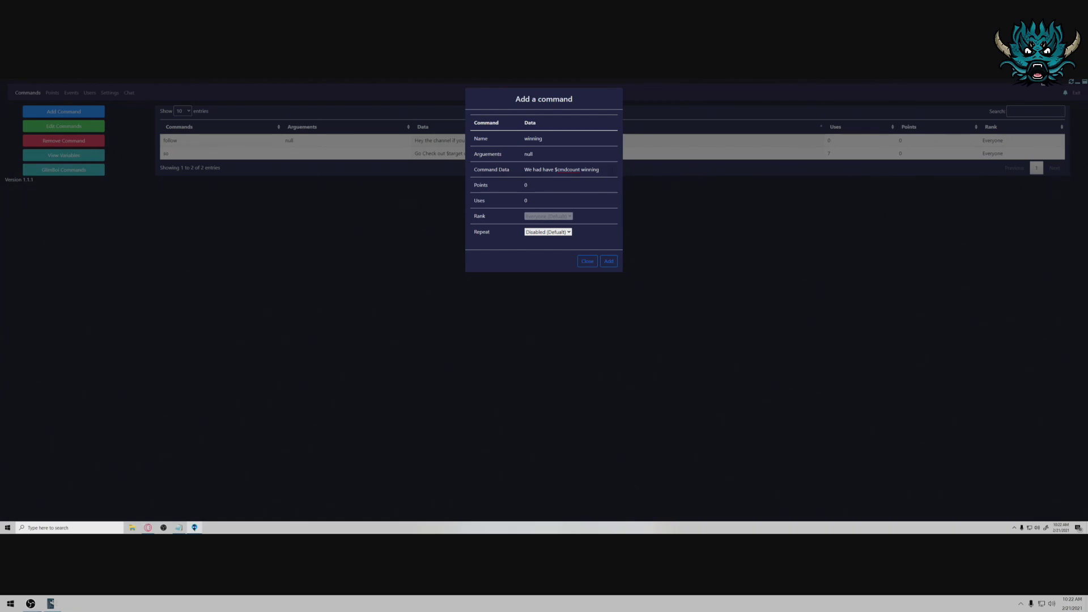
{"action": "left_click", "coordinate": [609, 261]}
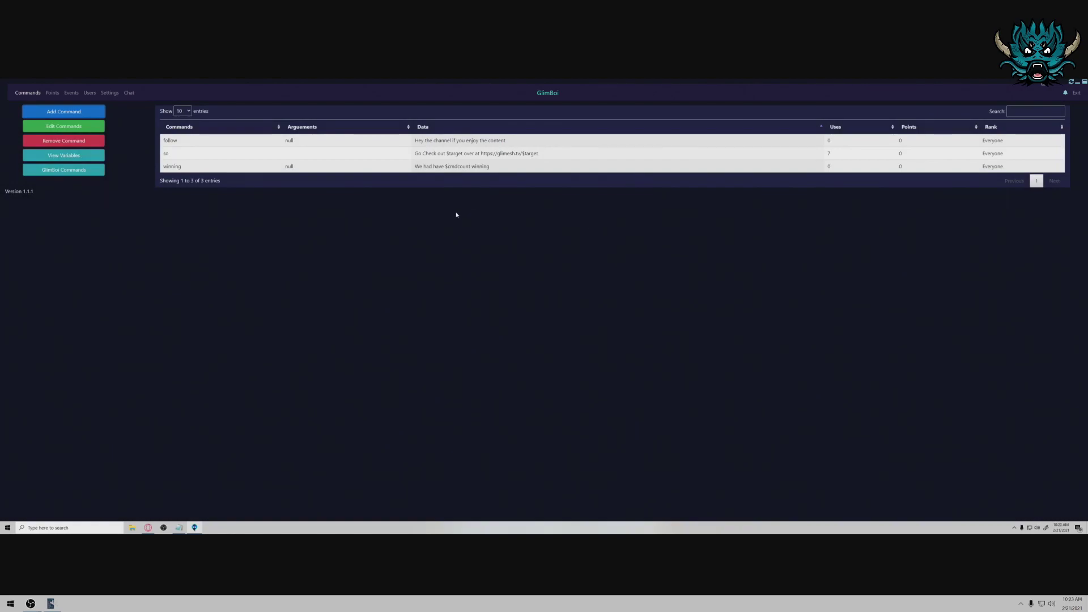
Switch to the Opera browser and detach the Glimesh stream page into its own window over GlimBoi.
{"action": "left_click", "coordinate": [148, 527]}
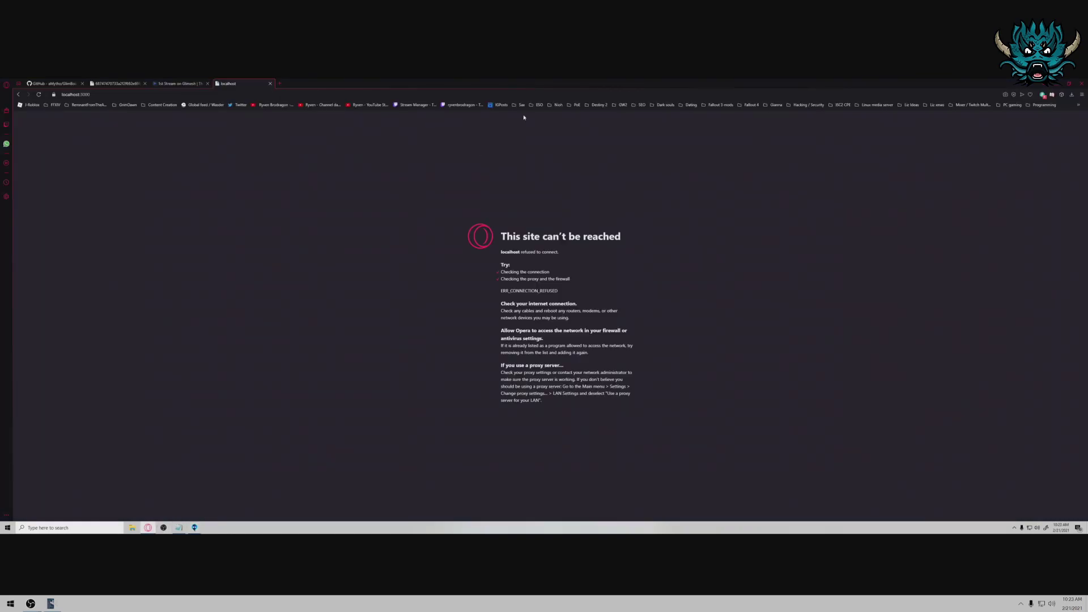
{"action": "left_click", "coordinate": [193, 84]}
{"action": "left_click", "coordinate": [207, 83]}
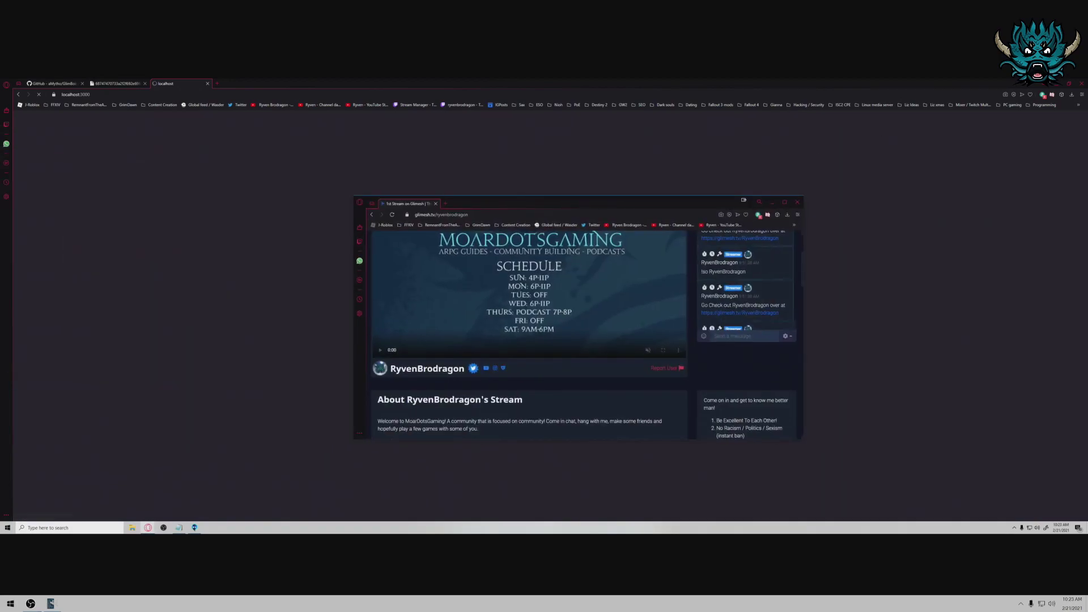
{"action": "key", "text": "alt+Tab"}
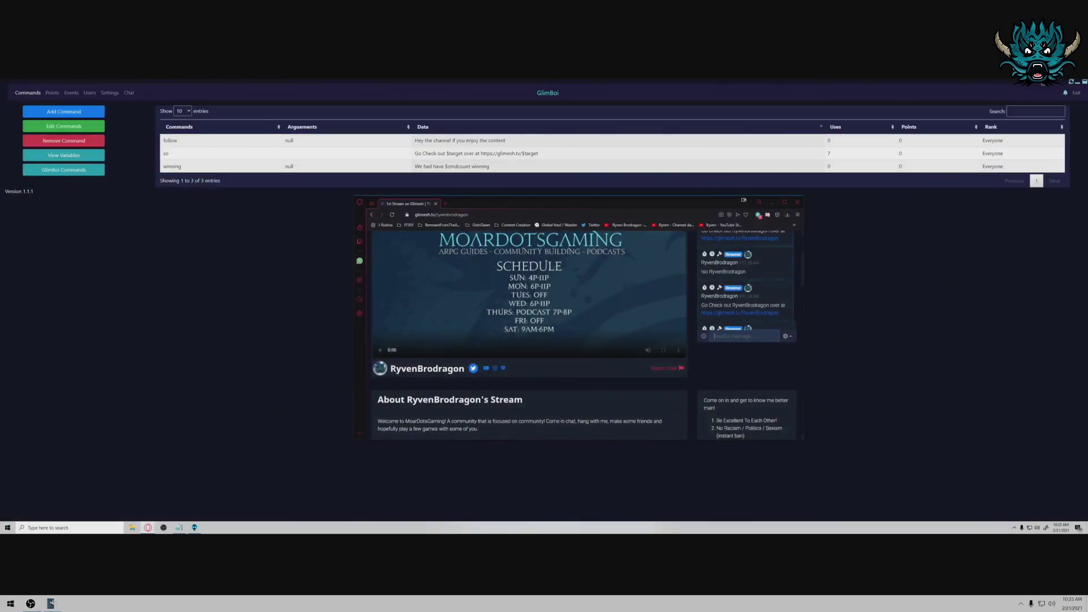
Send !winning twice in the Glimesh stream chat to test the command's use counter.
{"action": "type", "text": "!winning"}
{"action": "key", "text": "Return"}
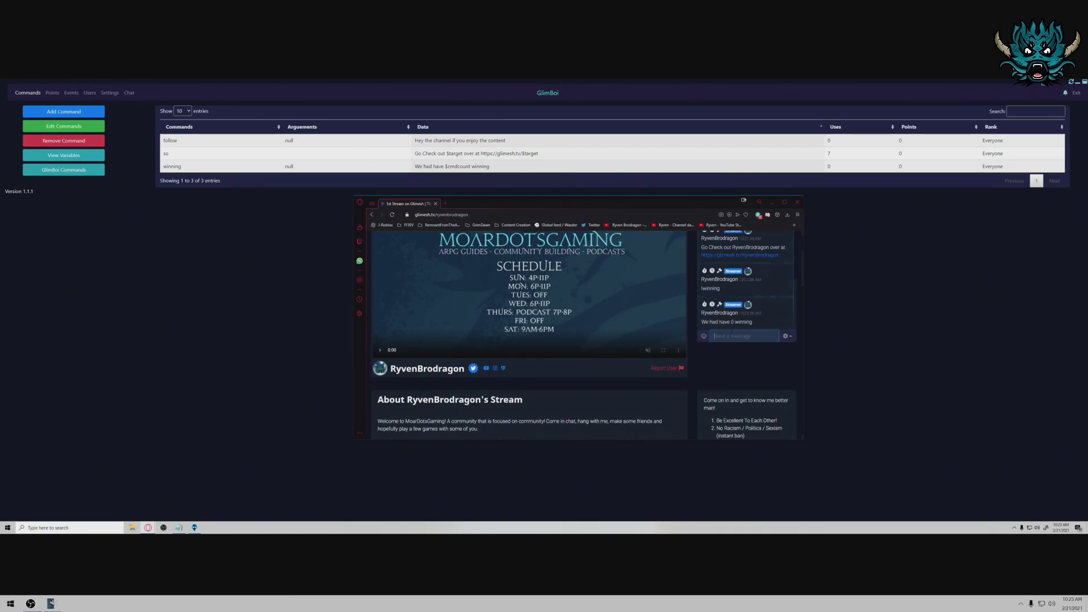
{"action": "type", "text": "!winning"}
{"action": "key", "text": "Return"}
Return to GlimBoi without the stream window and examine the data text of the winning and follow commands.
{"action": "left_click", "coordinate": [172, 166]}
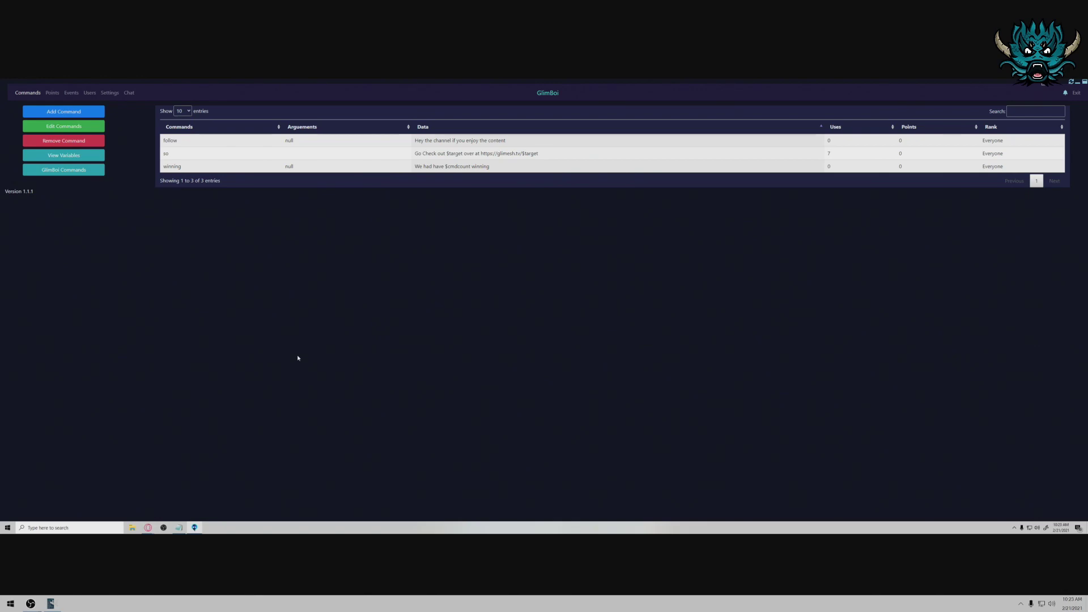
{"action": "left_click", "coordinate": [196, 527]}
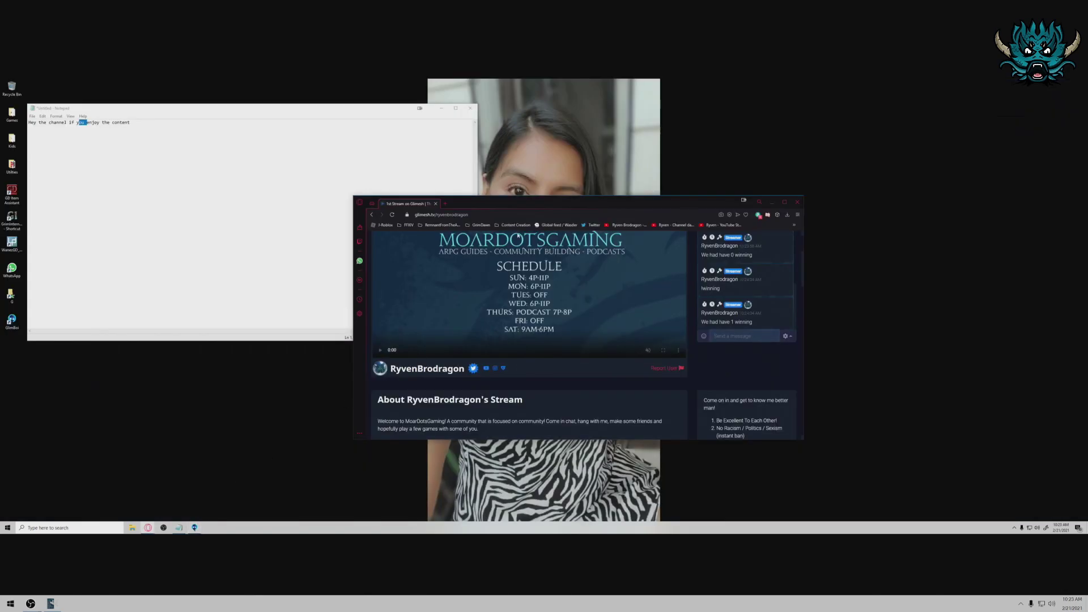
{"action": "left_click", "coordinate": [766, 207]}
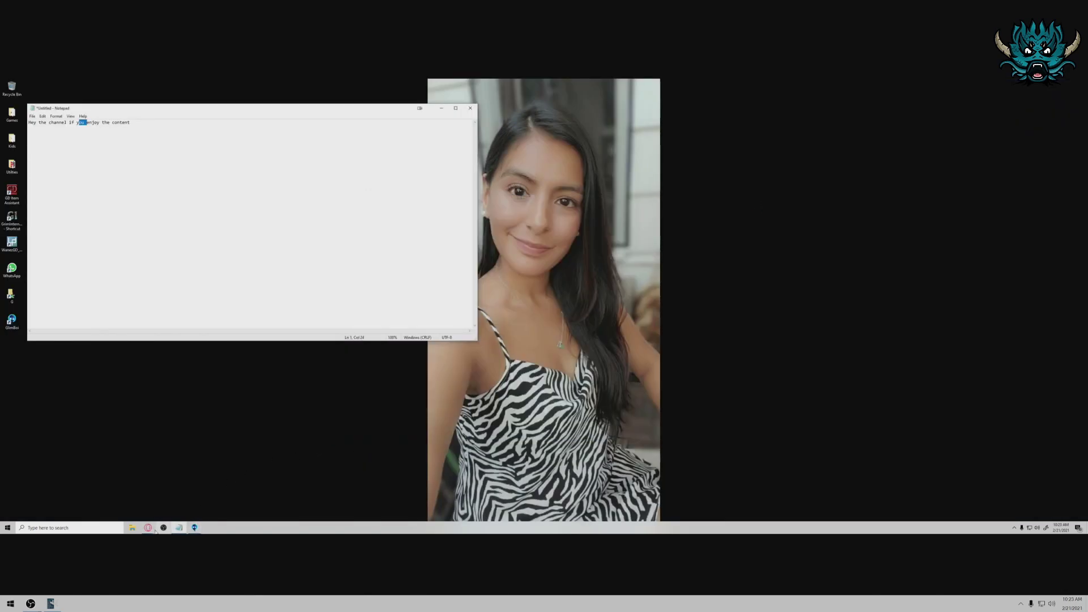
{"action": "left_click", "coordinate": [199, 529]}
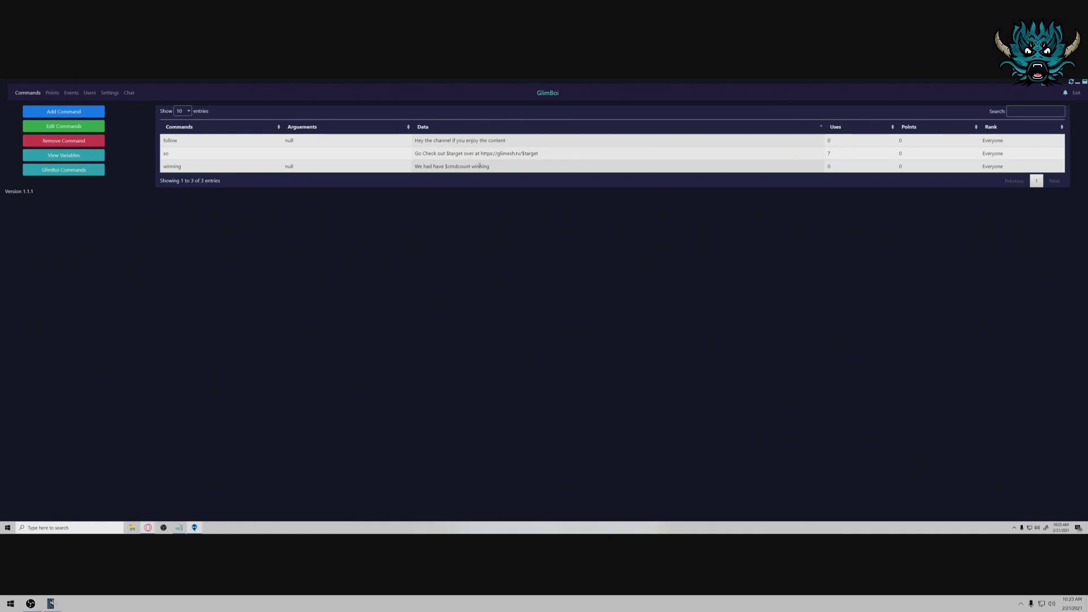
{"action": "left_click_drag", "start_coordinate": [506, 170], "coordinate": [415, 165]}
{"action": "left_click", "coordinate": [415, 166]}
{"action": "left_click_drag", "start_coordinate": [419, 140], "coordinate": [491, 138]}
{"action": "left_click", "coordinate": [491, 136]}
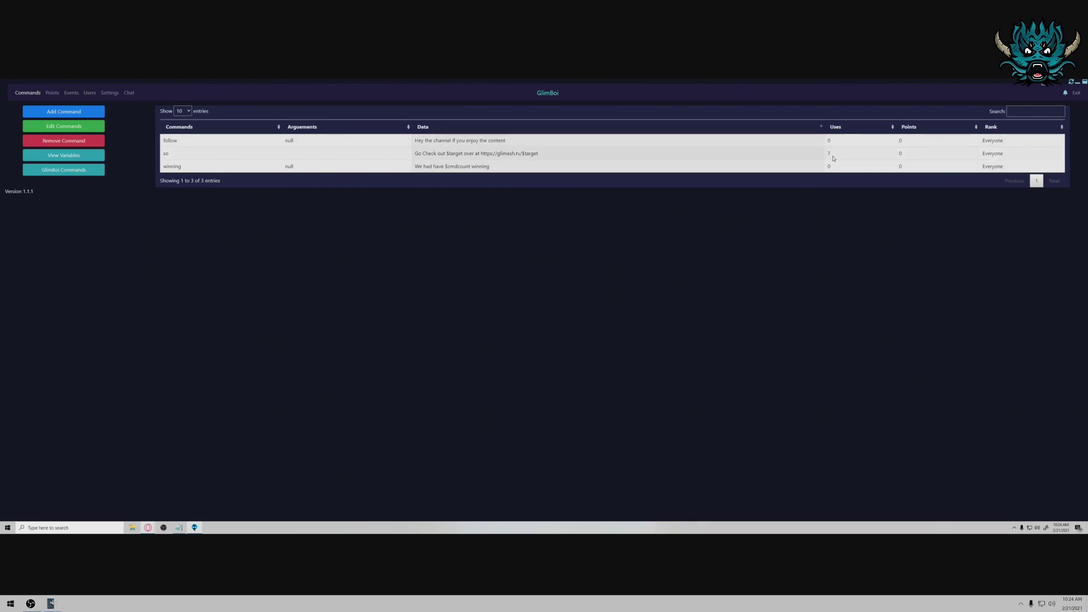
View the list of command variables, examine $advice and $dadjoke, and close the list.
{"action": "left_click", "coordinate": [81, 156]}
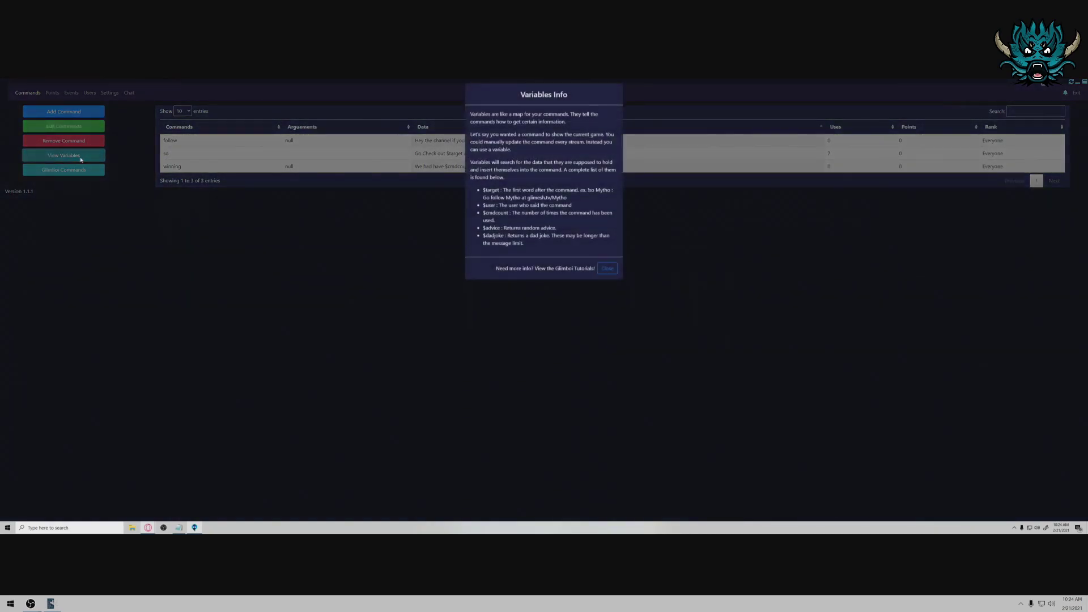
{"action": "double_click", "coordinate": [493, 233]}
{"action": "left_click", "coordinate": [488, 240]}
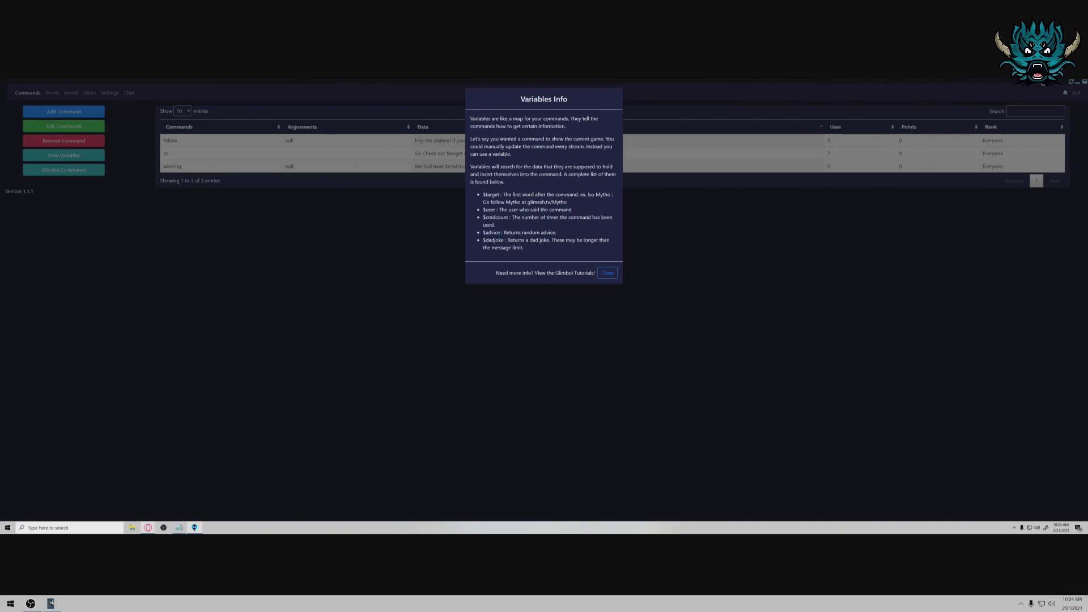
{"action": "double_click", "coordinate": [493, 232]}
{"action": "triple_click", "coordinate": [489, 240]}
{"action": "left_click", "coordinate": [514, 254]}
{"action": "left_click_drag", "start_coordinate": [531, 251], "coordinate": [486, 241]}
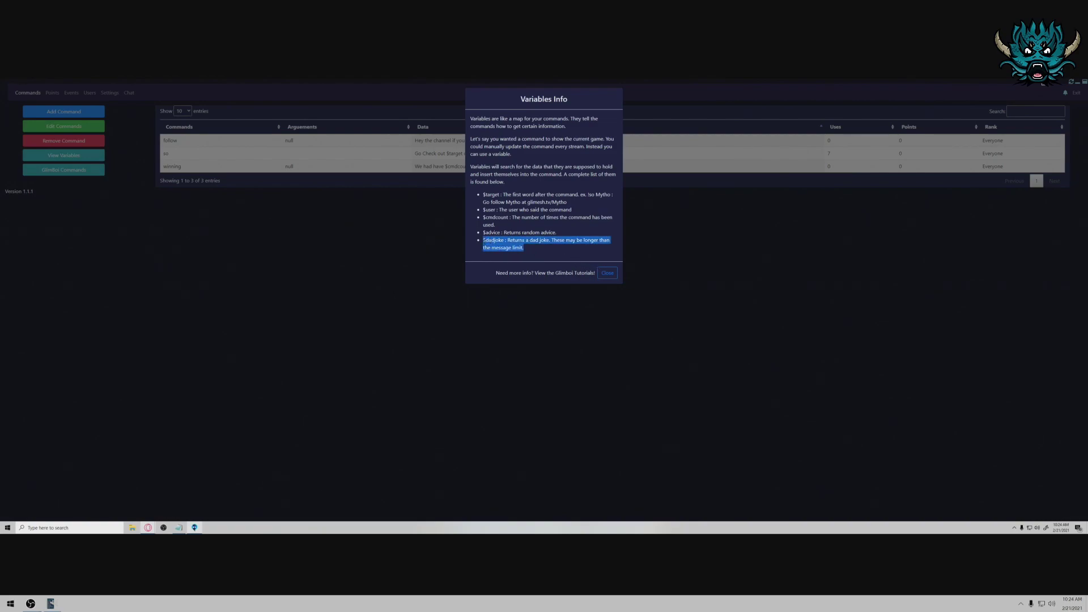
{"action": "left_click", "coordinate": [607, 279]}
Open the points overview, go to its editable values, and examine the currency name setting.
{"action": "left_click", "coordinate": [53, 92]}
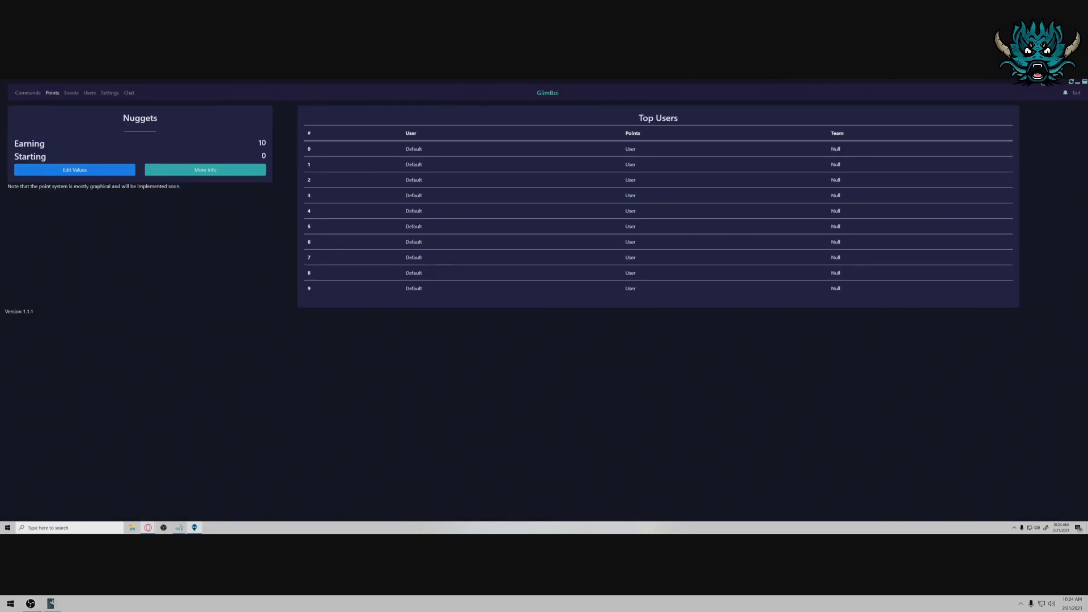
{"action": "left_click", "coordinate": [104, 173]}
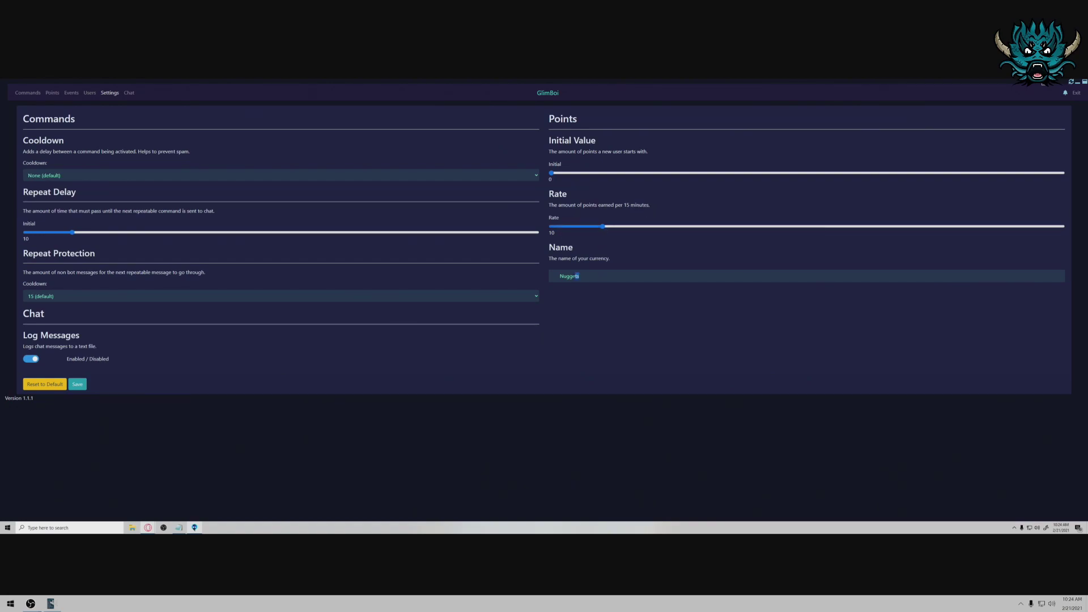
{"action": "double_click", "coordinate": [573, 275]}
{"action": "left_click", "coordinate": [630, 308]}
Examine the command cooldown and repeat protection choices, keeping the cooldown at None (default).
{"action": "left_click", "coordinate": [104, 174]}
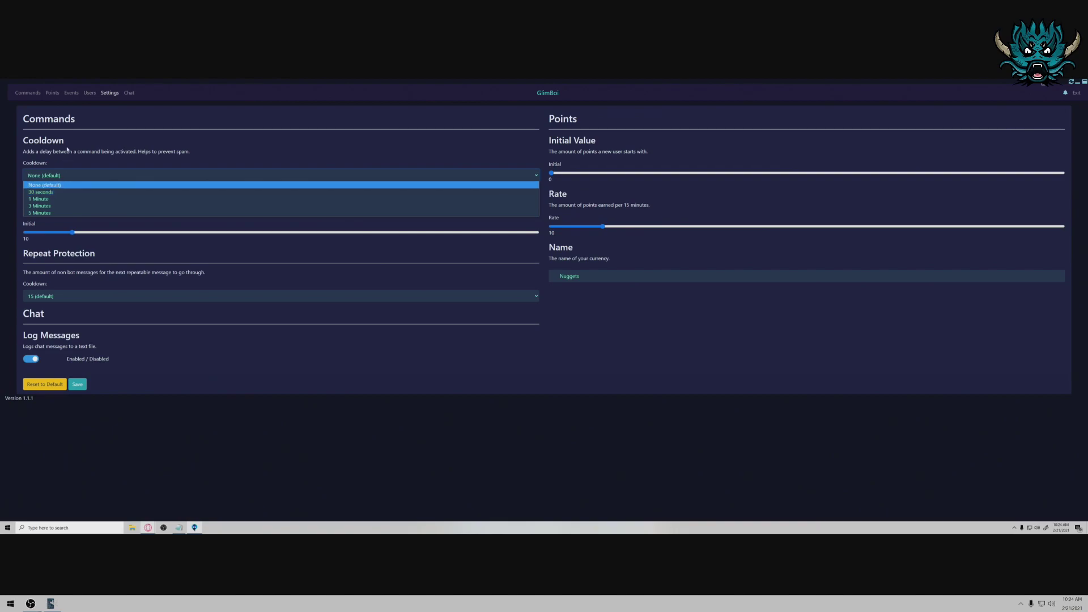
{"action": "left_click", "coordinate": [62, 185]}
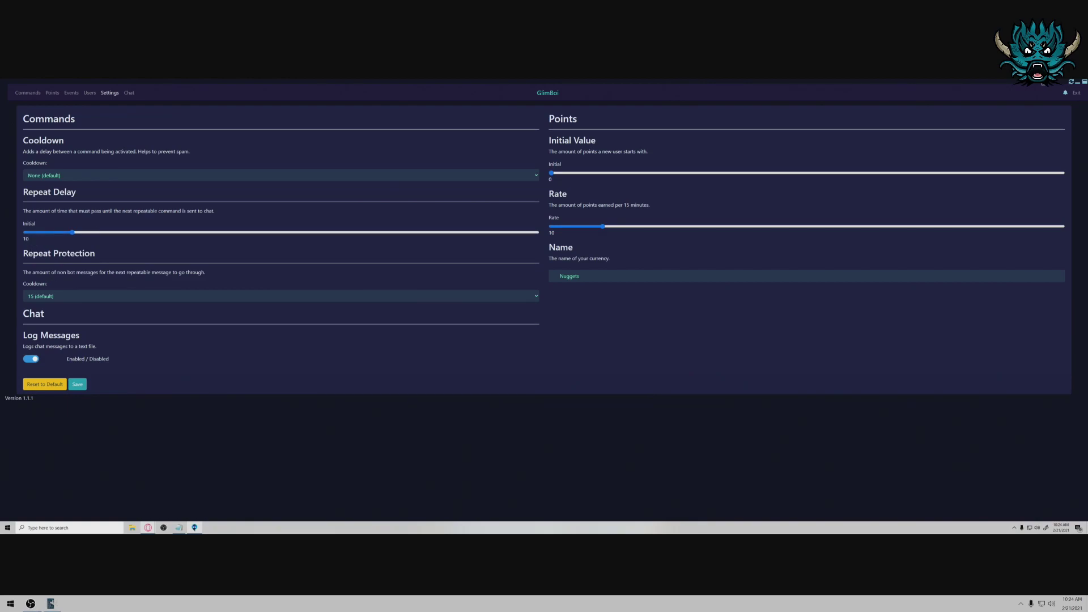
{"action": "left_click", "coordinate": [65, 300]}
{"action": "left_click", "coordinate": [80, 296]}
Examine the users table with its Role column and return to the points overview.
{"action": "left_click", "coordinate": [90, 93]}
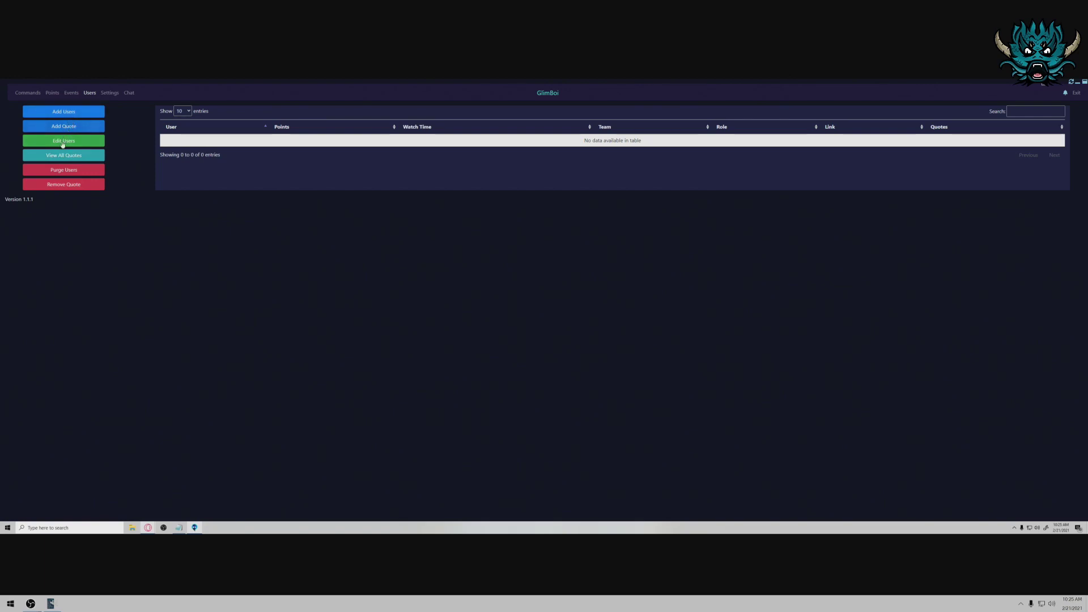
{"action": "left_click", "coordinate": [721, 128]}
{"action": "left_click", "coordinate": [52, 93]}
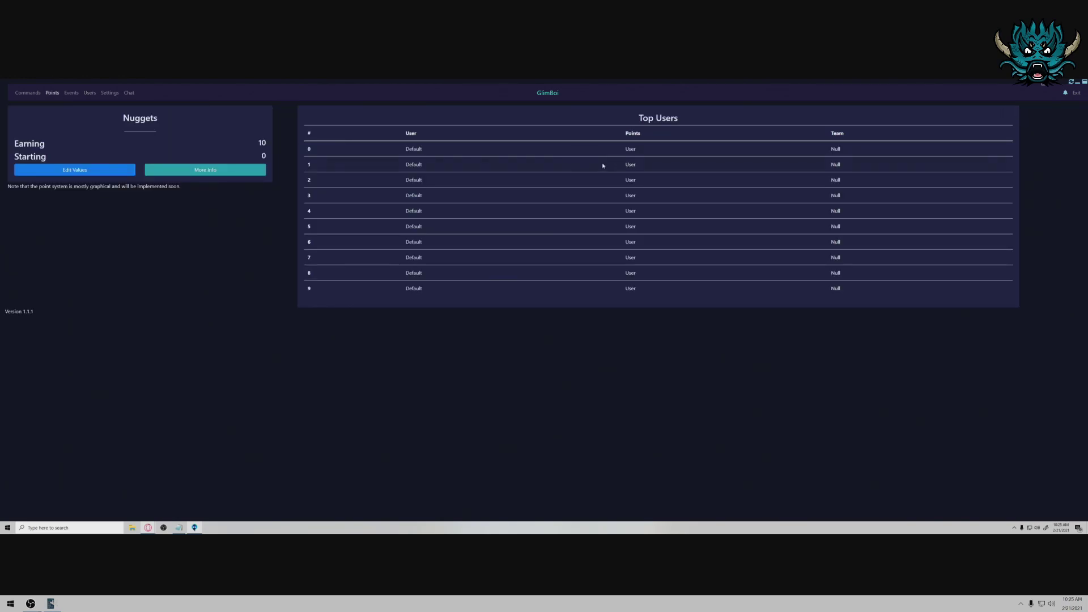
Open the events page, examine the raffle description, and start a raffle.
{"action": "left_click", "coordinate": [73, 94]}
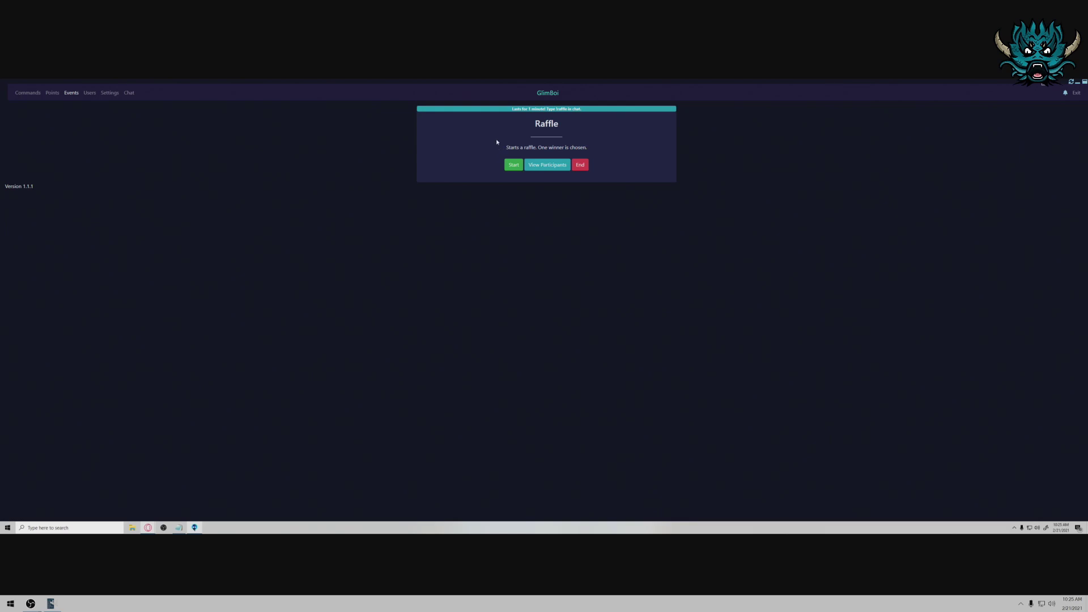
{"action": "left_click_drag", "start_coordinate": [458, 133], "coordinate": [482, 160]}
{"action": "left_click", "coordinate": [513, 164]}
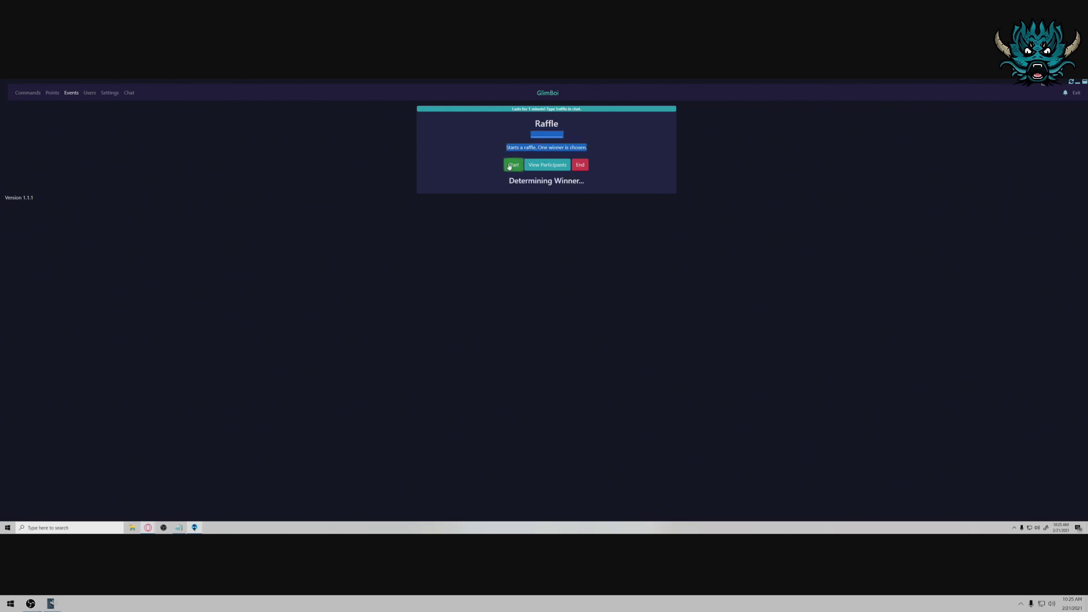
{"action": "left_click", "coordinate": [381, 152]}
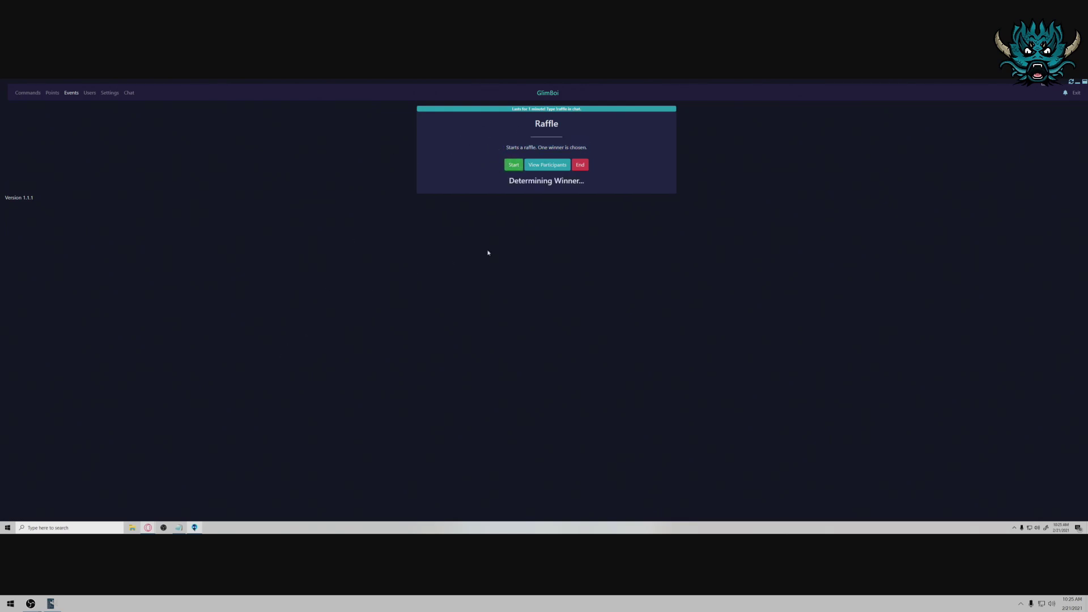
Switch to the Glimesh stream window in Opera and send !raffle in its chat.
{"action": "mouse_move", "coordinate": [148, 528]}
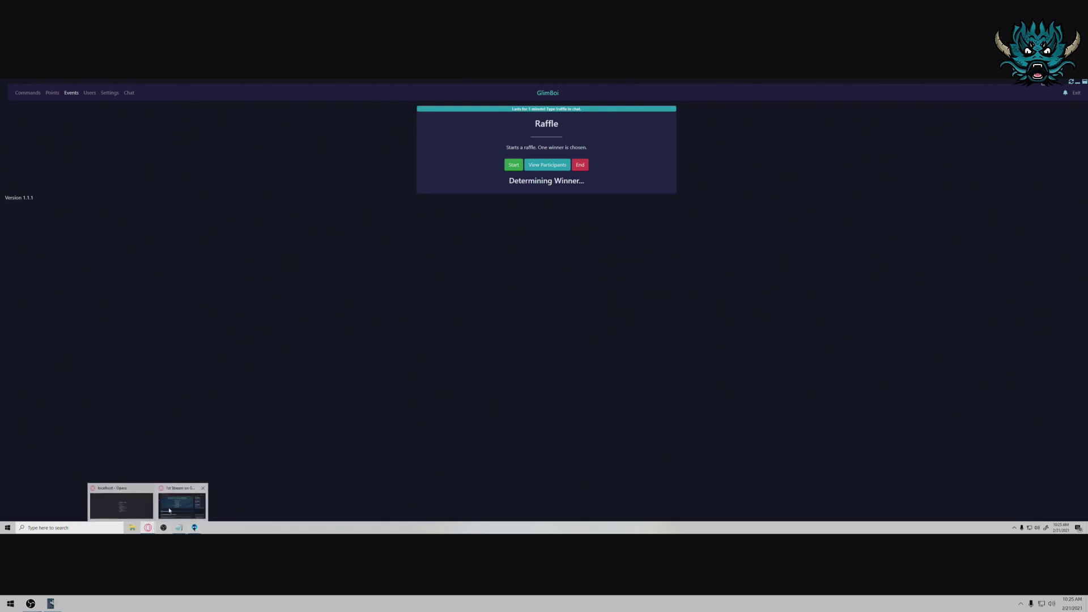
{"action": "left_click", "coordinate": [181, 501]}
{"action": "type", "text": "!raffle"}
{"action": "key", "text": "Return"}
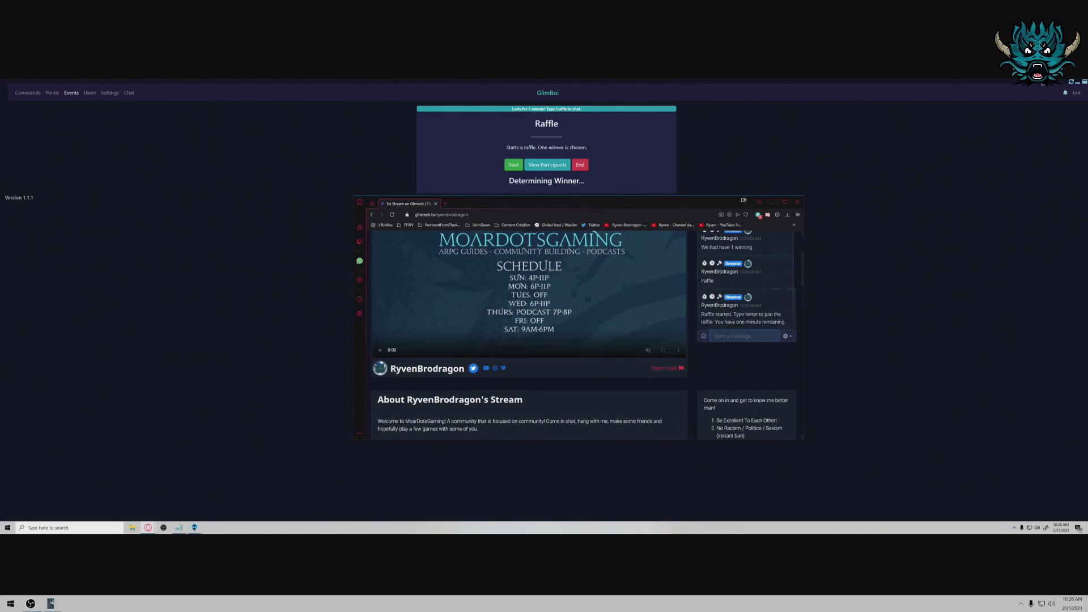
Join the raffle by sending !enter in the chat, and move the stream window clear of the raffle controls.
{"action": "scroll", "coordinate": [527, 334], "scroll_direction": "down", "scroll_amount": 1}
{"action": "type", "text": "@"}
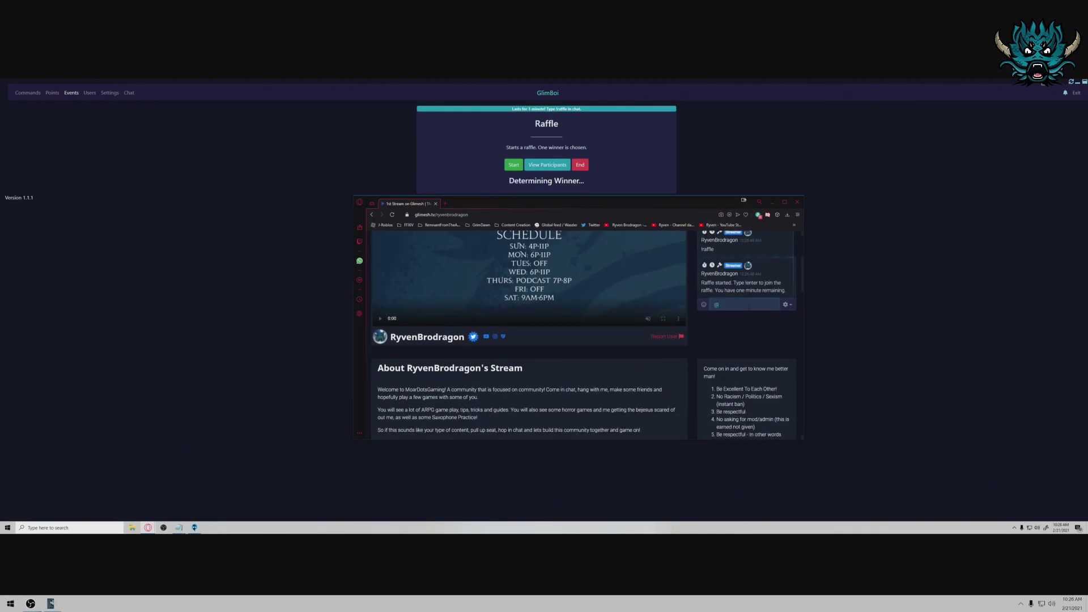
{"action": "key", "text": "BackSpace"}
{"action": "type", "text": "!enter"}
{"action": "key", "text": "Return"}
{"action": "left_click_drag", "start_coordinate": [625, 208], "coordinate": [788, 212]}
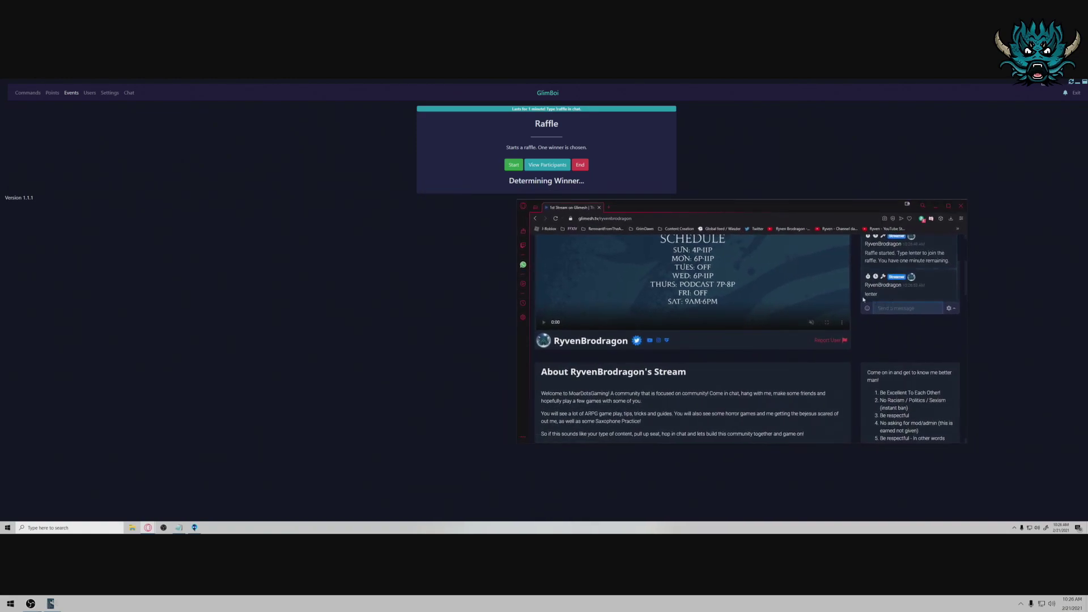
Check the raffle's participant list, close it, and end the raffle.
{"action": "left_click", "coordinate": [547, 165]}
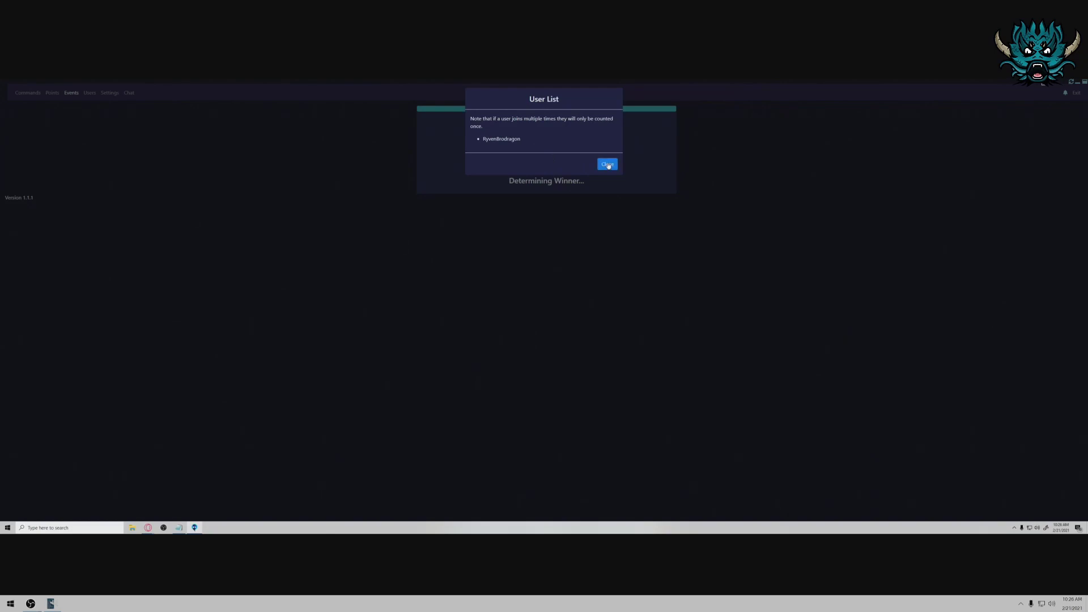
{"action": "left_click", "coordinate": [607, 164]}
{"action": "left_click", "coordinate": [580, 165]}
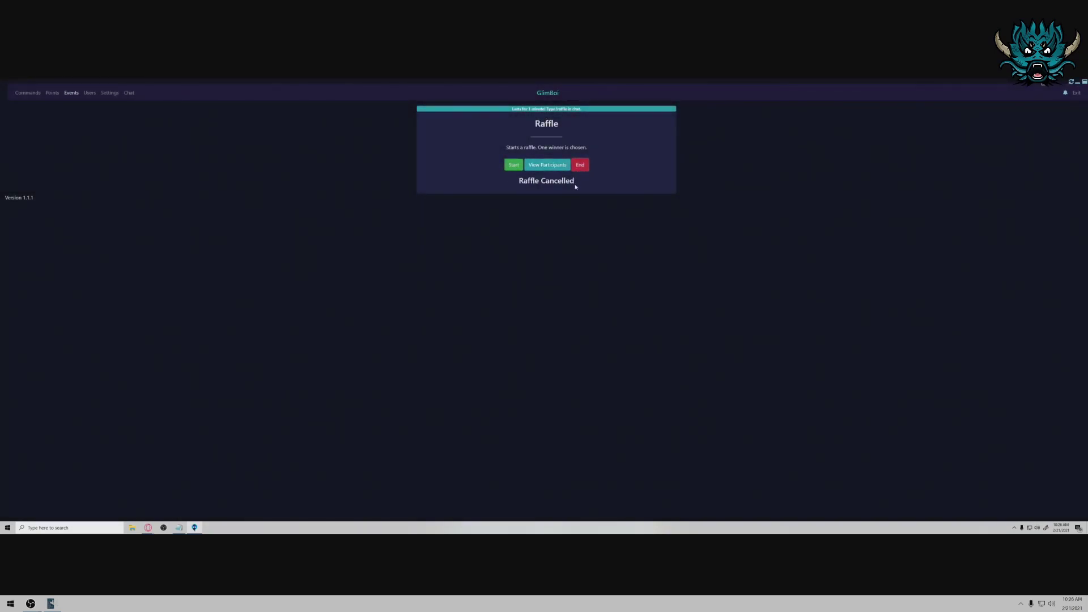
Start a new raffle in GlimBoi, check its participant list, and close the list.
{"action": "left_click", "coordinate": [516, 168]}
{"action": "left_click", "coordinate": [563, 164]}
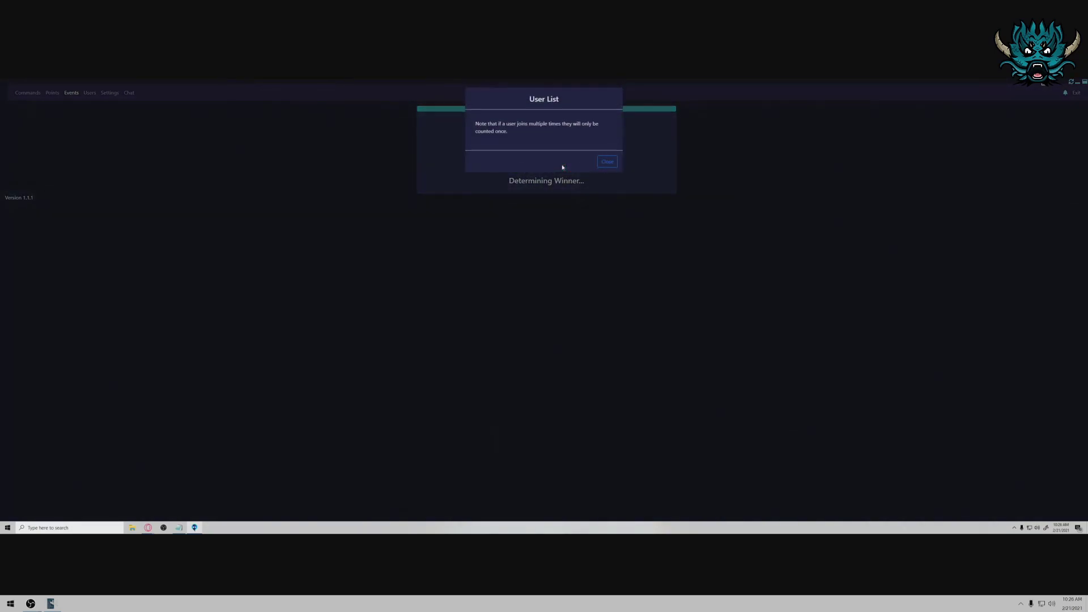
{"action": "left_click", "coordinate": [606, 163]}
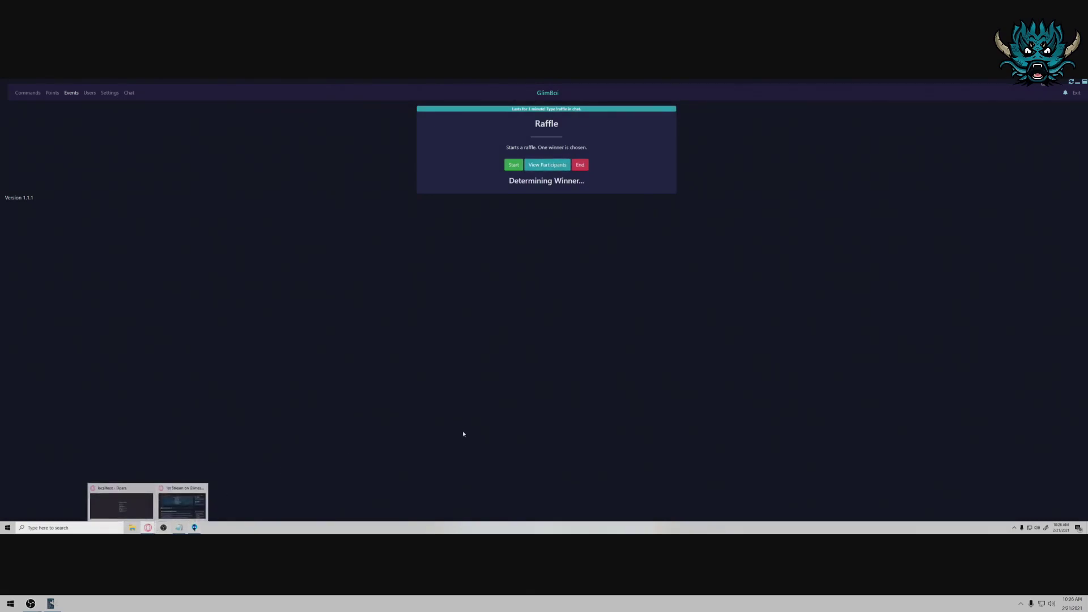
Switch back to the Glimesh stream window and send !raffle followed by !enter in the chat.
{"action": "left_click", "coordinate": [196, 505]}
{"action": "left_click", "coordinate": [903, 307]}
{"action": "type", "text": "!raffle"}
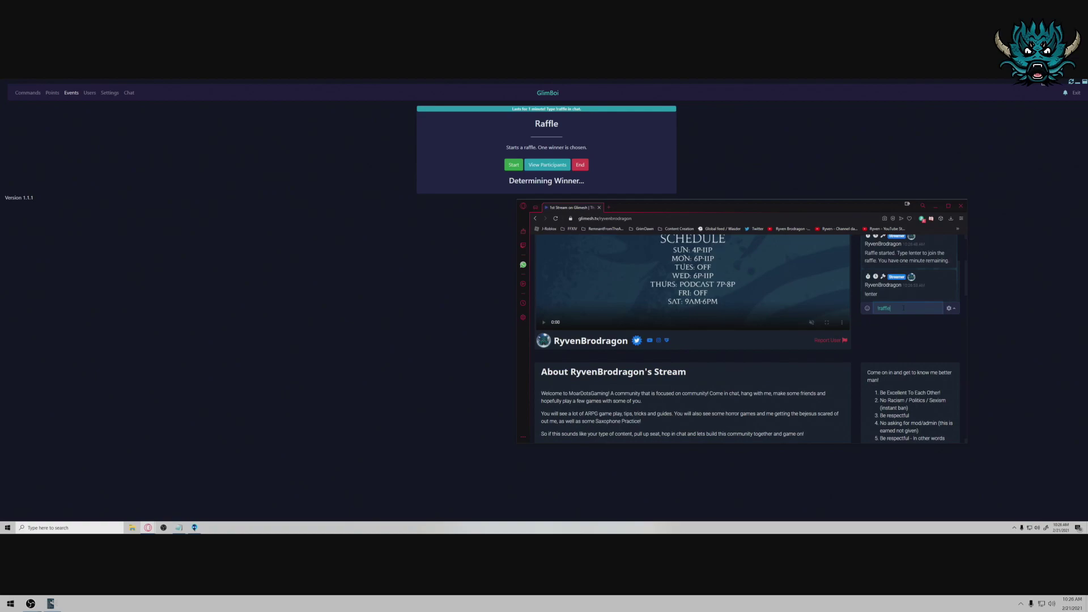
{"action": "key", "text": "Return"}
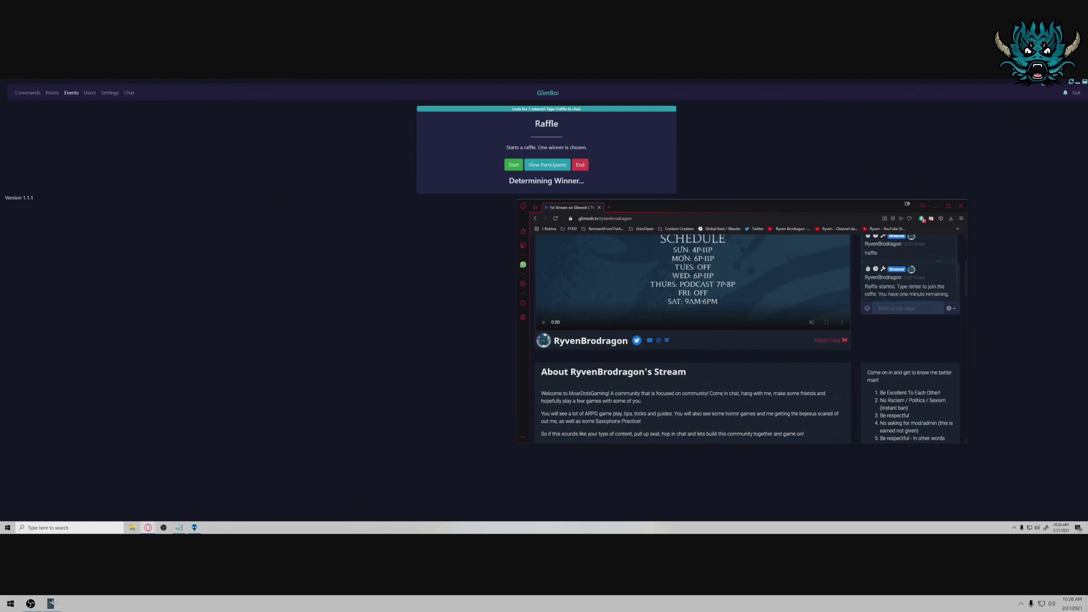
{"action": "type", "text": "!enter"}
{"action": "key", "text": "Return"}
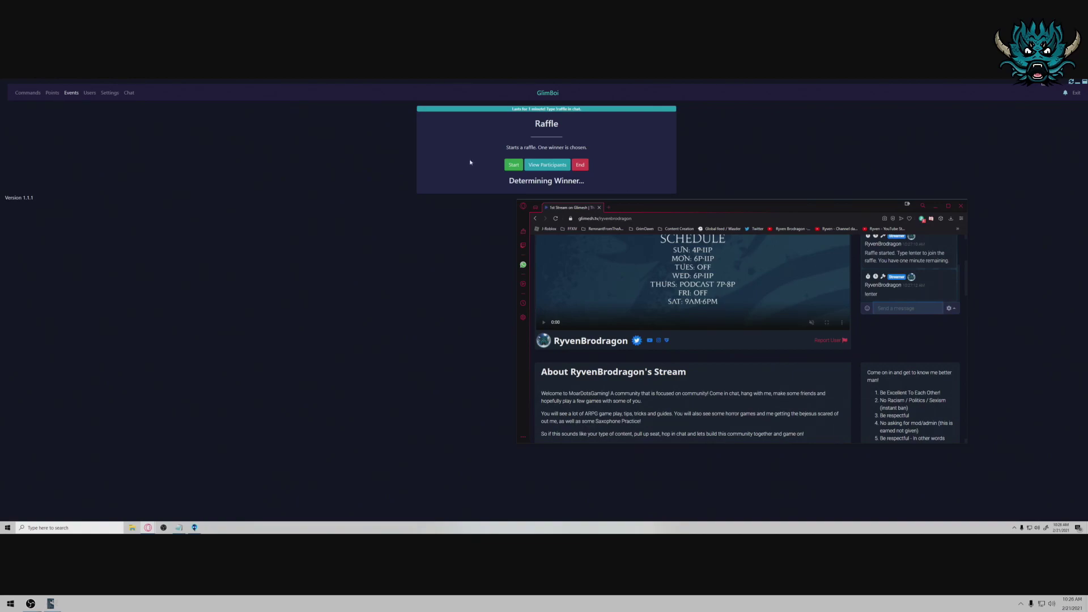
Return to GlimBoi's command list, open the so command for editing, and close the editor.
{"action": "left_click", "coordinate": [489, 148]}
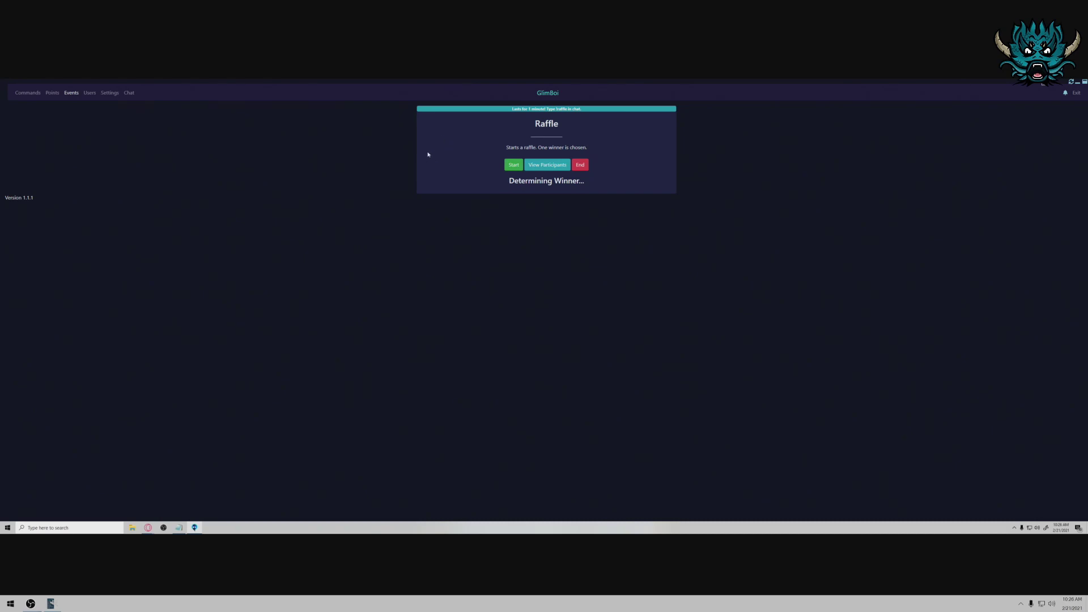
{"action": "left_click", "coordinate": [29, 93]}
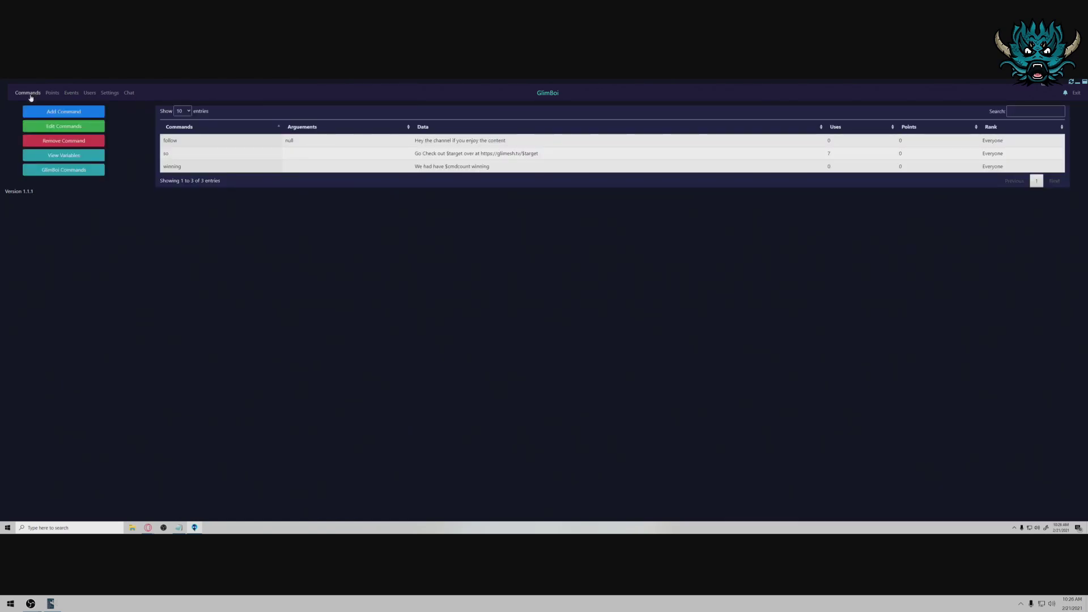
{"action": "left_click", "coordinate": [69, 125]}
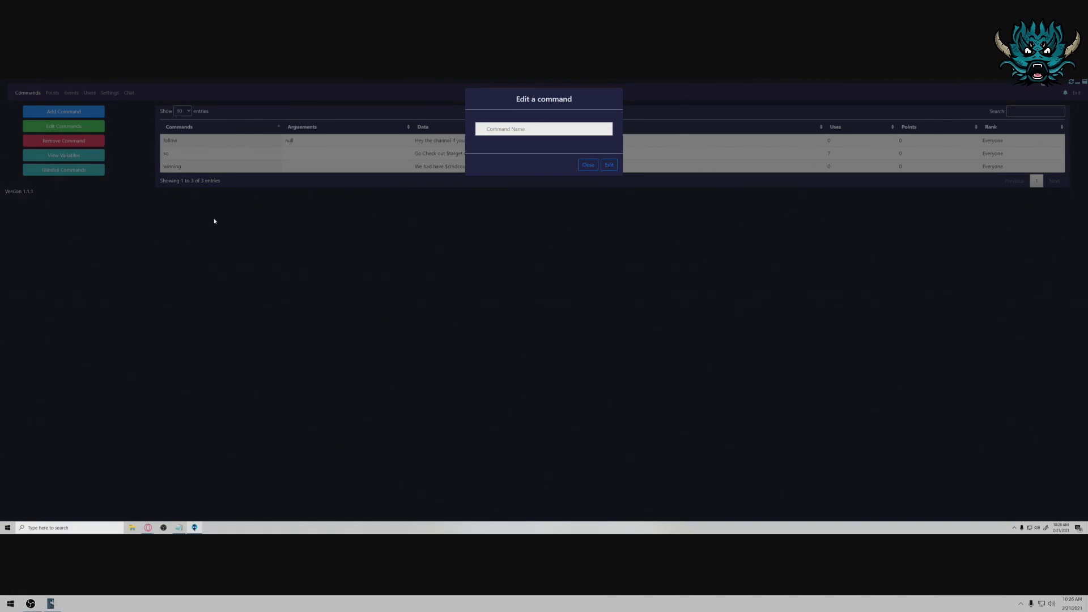
{"action": "type", "text": "so"}
{"action": "left_click", "coordinate": [609, 165]}
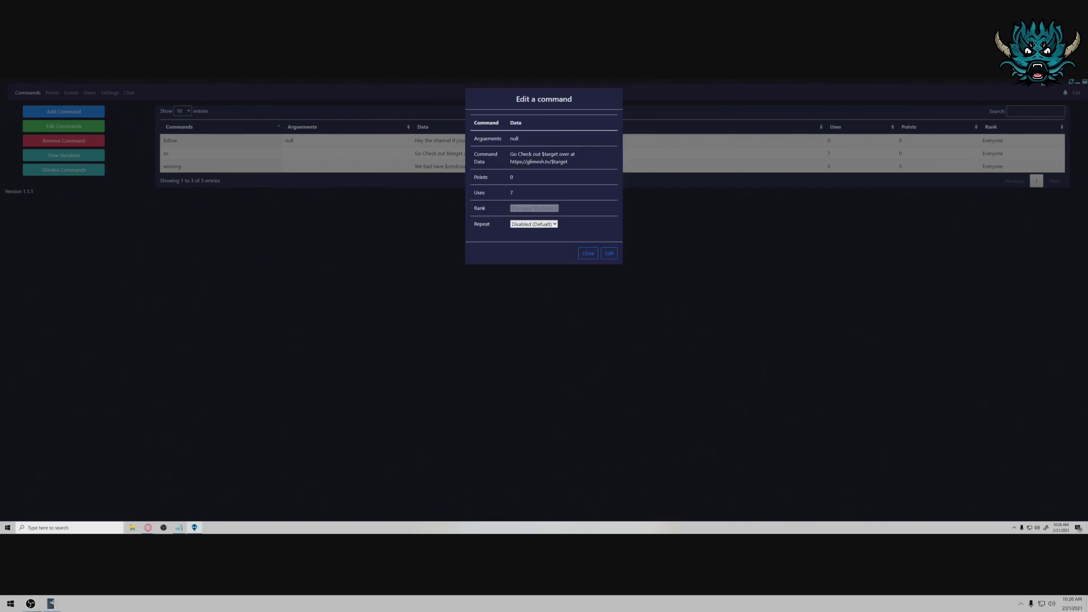
{"action": "left_click", "coordinate": [595, 257]}
{"action": "left_click", "coordinate": [588, 164]}
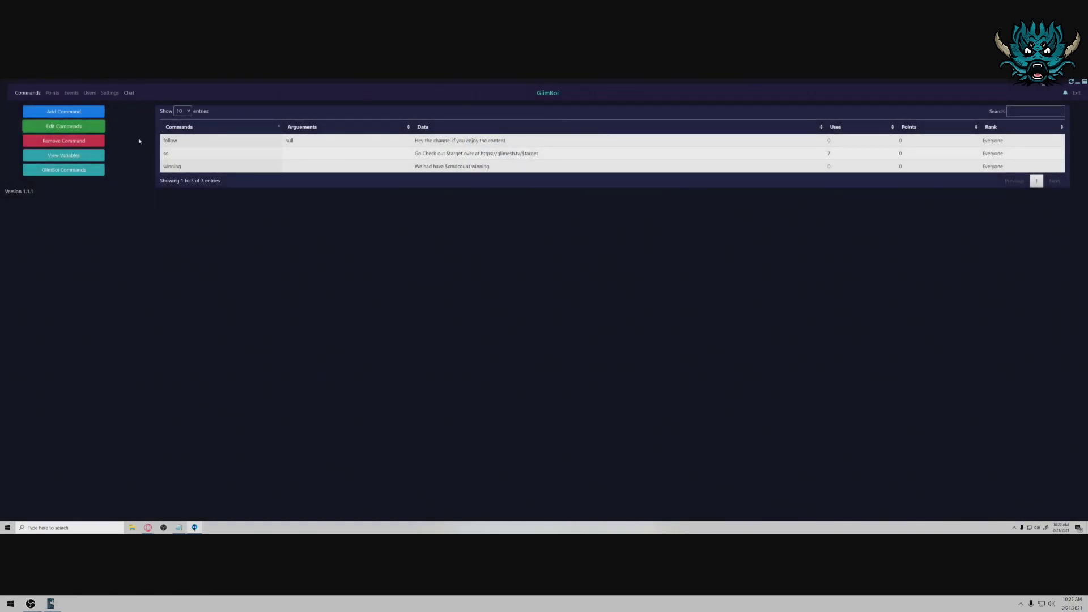
Check the blank new-command form, and read the description of GlimBoi's built-in system commands.
{"action": "left_click", "coordinate": [103, 115]}
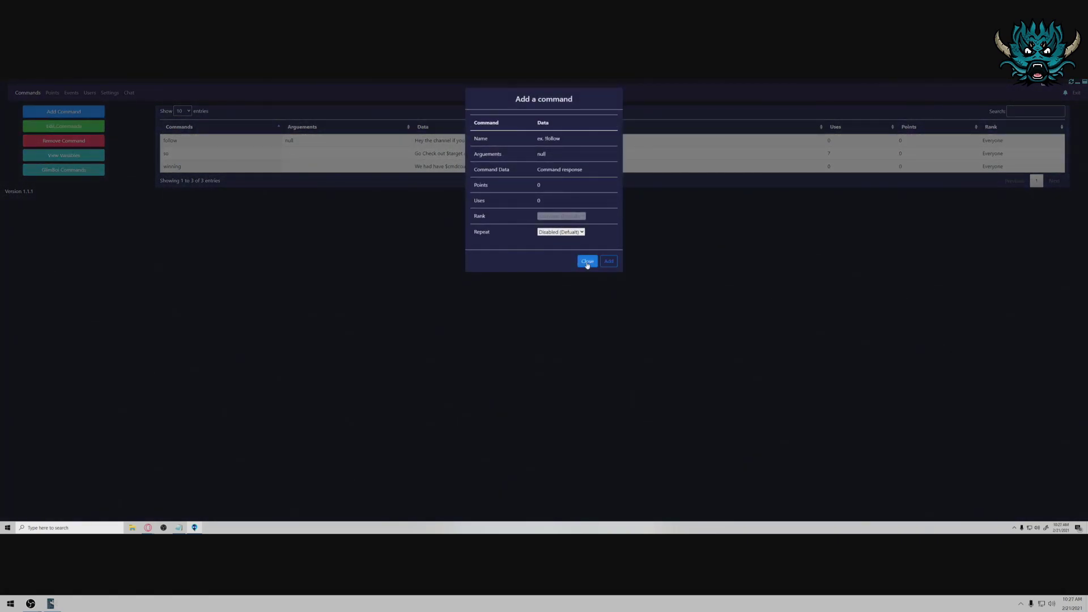
{"action": "left_click", "coordinate": [588, 264]}
{"action": "left_click", "coordinate": [27, 171]}
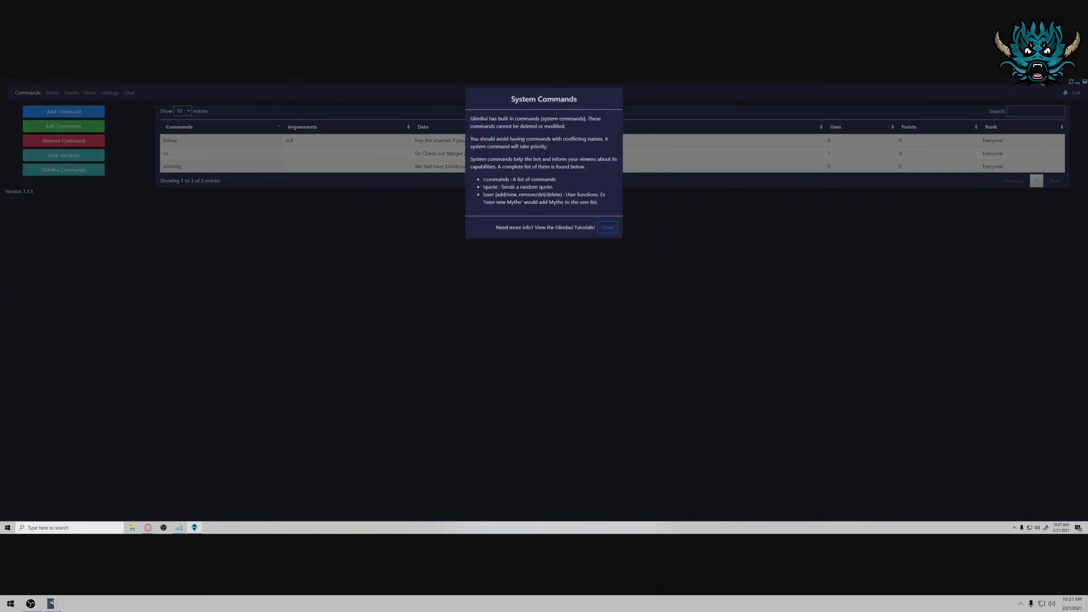
{"action": "mouse_move", "coordinate": [483, 179]}
{"action": "left_mouse_down"}
{"action": "mouse_move", "coordinate": [497, 179]}
{"action": "mouse_move", "coordinate": [494, 195]}
{"action": "left_mouse_up"}
{"action": "left_click_drag", "start_coordinate": [527, 202], "coordinate": [549, 202]}
{"action": "left_click", "coordinate": [538, 202]}
{"action": "left_click", "coordinate": [609, 228]}
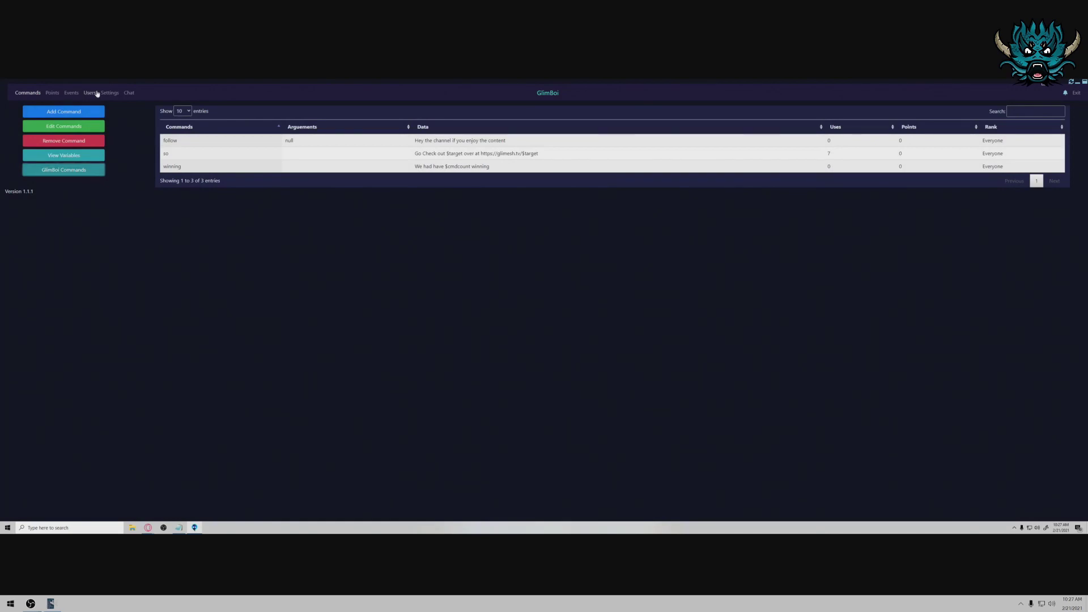
Look through the Users, Settings, Chat and Points pages, and return to the command list.
{"action": "left_click", "coordinate": [97, 93]}
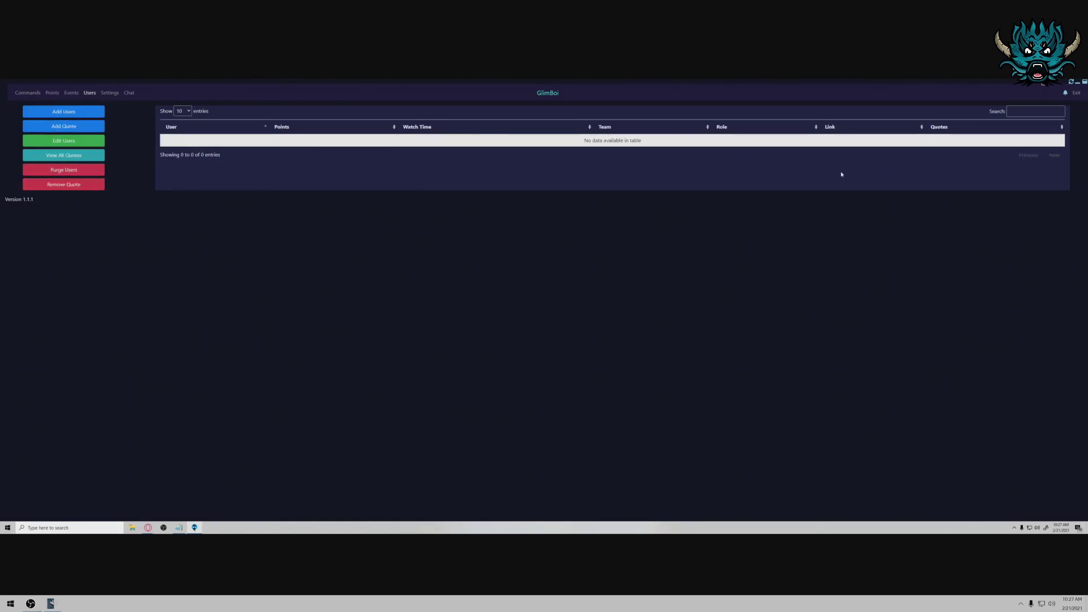
{"action": "left_click", "coordinate": [112, 93]}
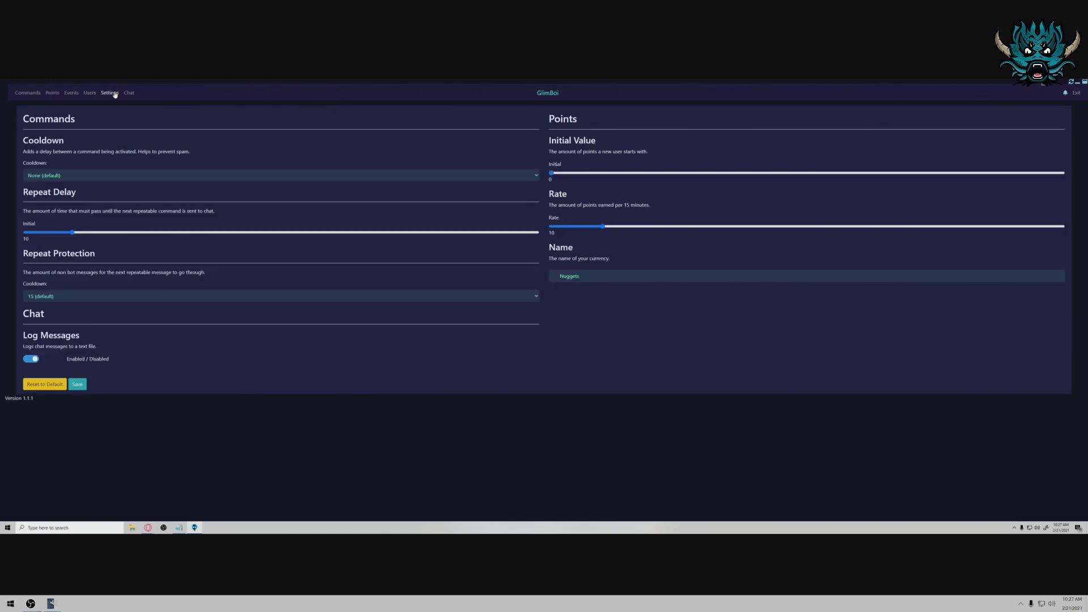
{"action": "left_click", "coordinate": [126, 94]}
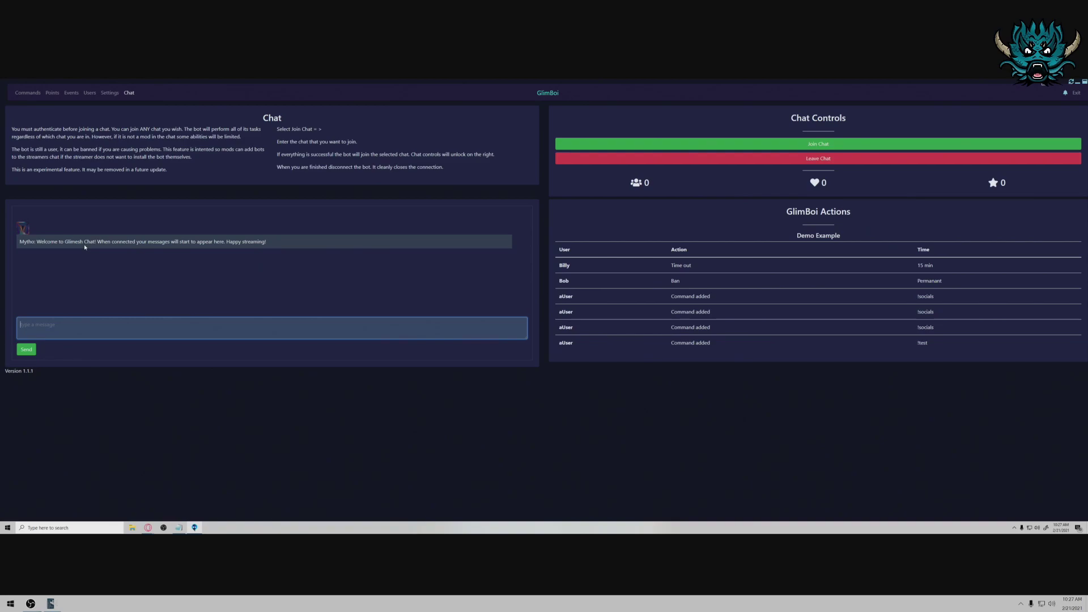
{"action": "left_click", "coordinate": [28, 92]}
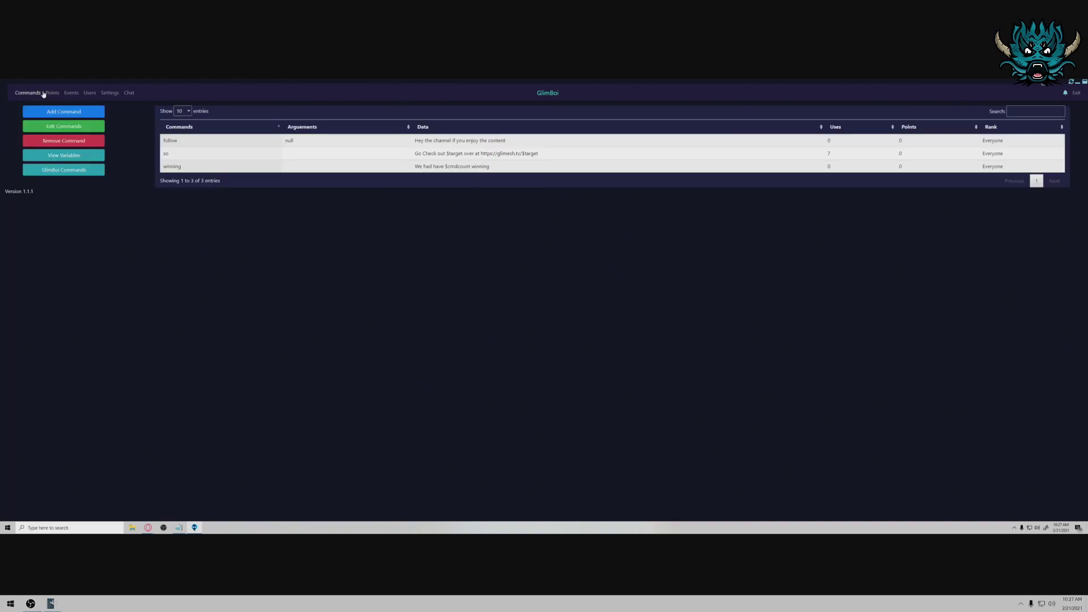
{"action": "left_click", "coordinate": [52, 92]}
{"action": "left_click", "coordinate": [91, 92]}
{"action": "left_click", "coordinate": [108, 93]}
{"action": "left_click", "coordinate": [52, 92]}
{"action": "left_click", "coordinate": [27, 92]}
Switch to the Glimesh stream window, pop out its chat, and place the chat window over the command list.
{"action": "mouse_move", "coordinate": [146, 526]}
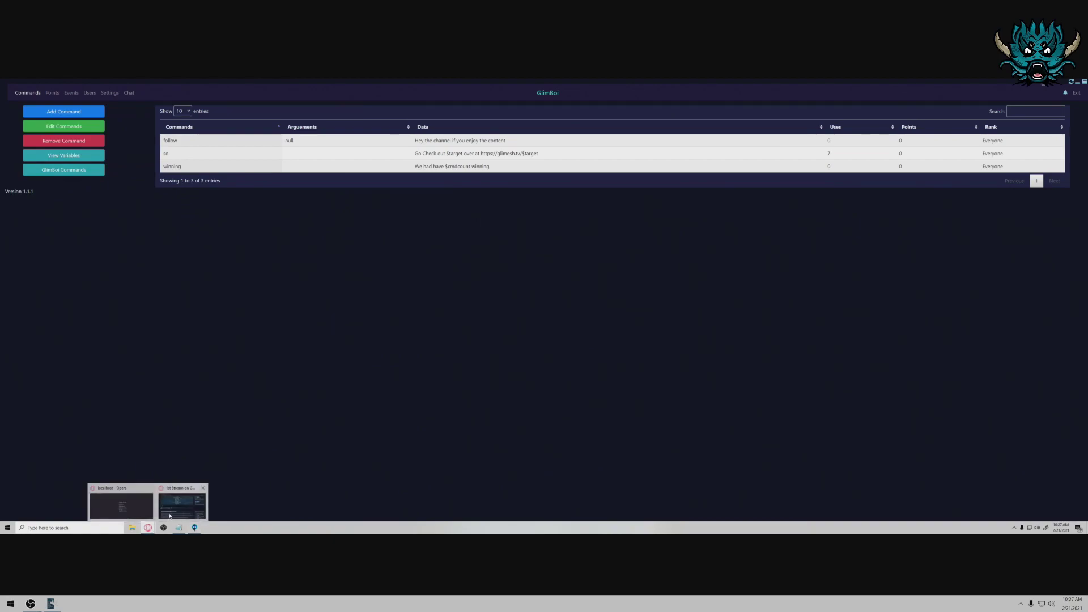
{"action": "left_click", "coordinate": [170, 513]}
{"action": "left_click", "coordinate": [949, 308]}
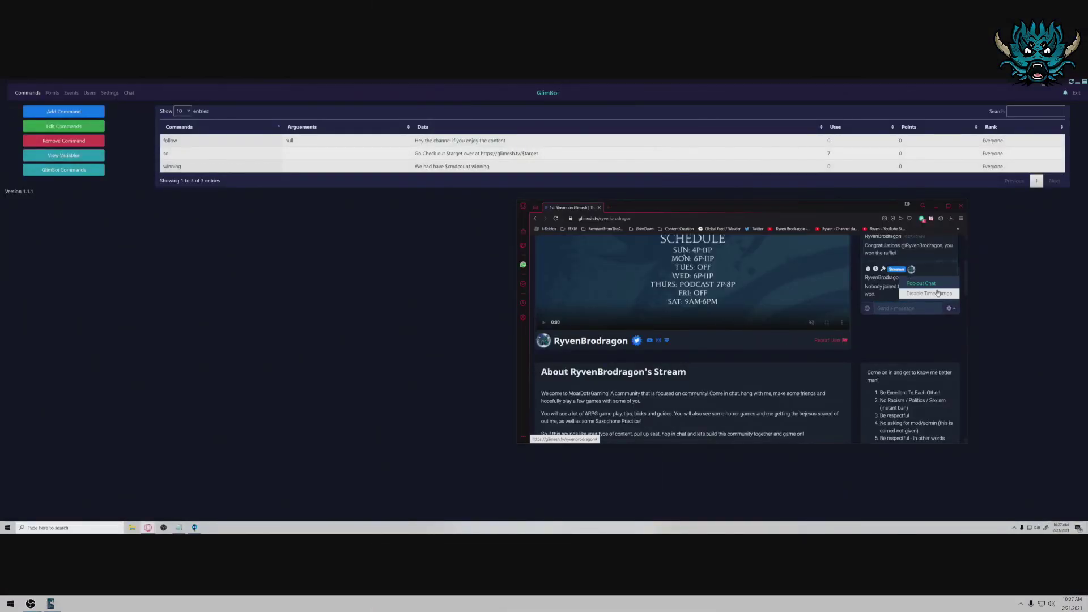
{"action": "left_click", "coordinate": [938, 294]}
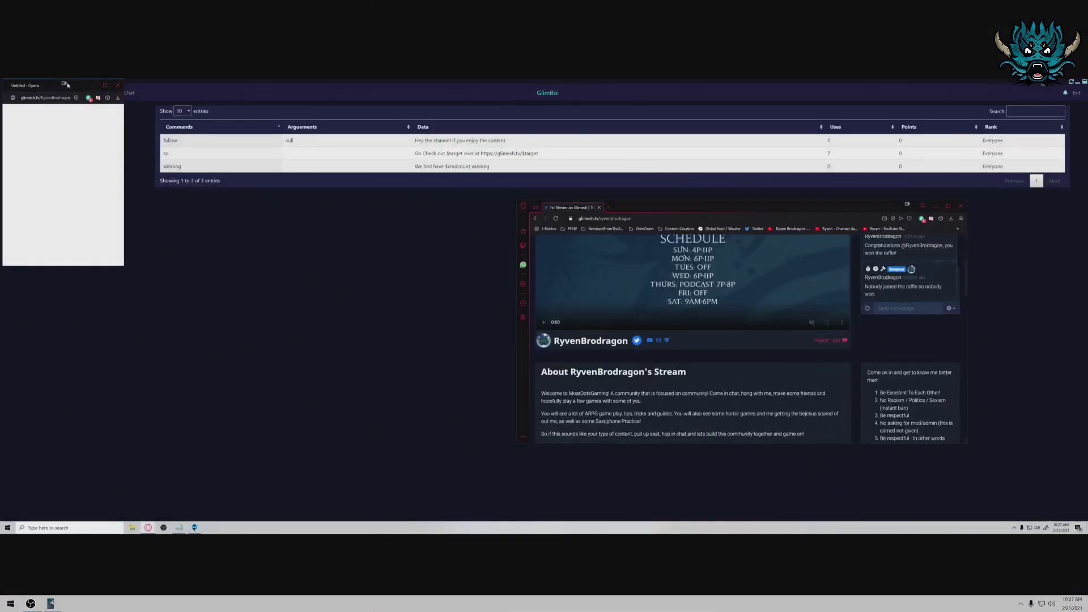
{"action": "left_click_drag", "start_coordinate": [60, 86], "coordinate": [22, 149]}
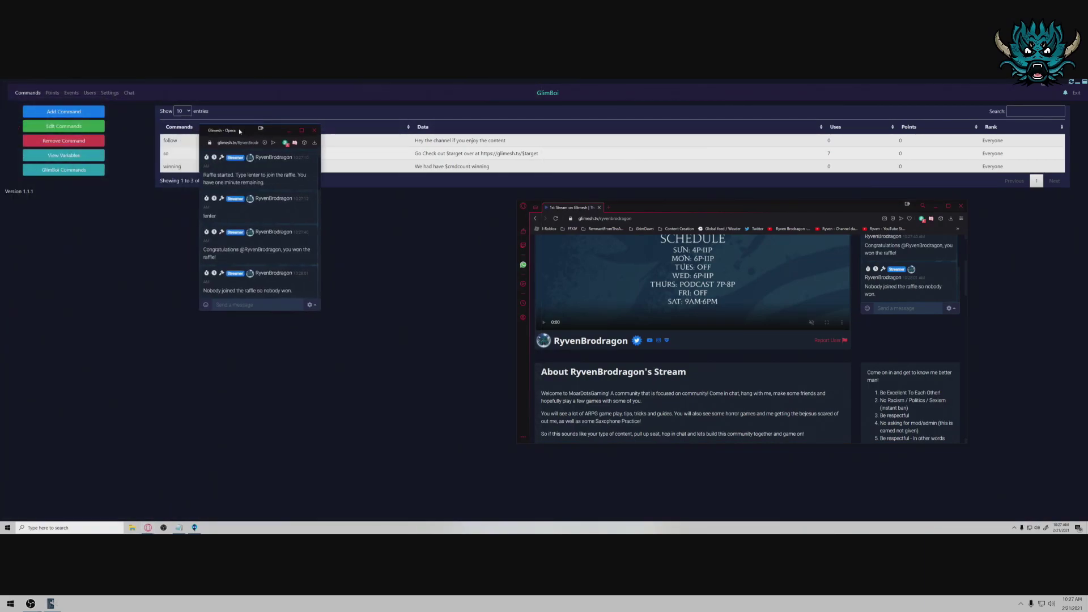
Send the !so command with the streamer's channel name from GlimBoi's Chat page.
{"action": "left_click", "coordinate": [129, 93]}
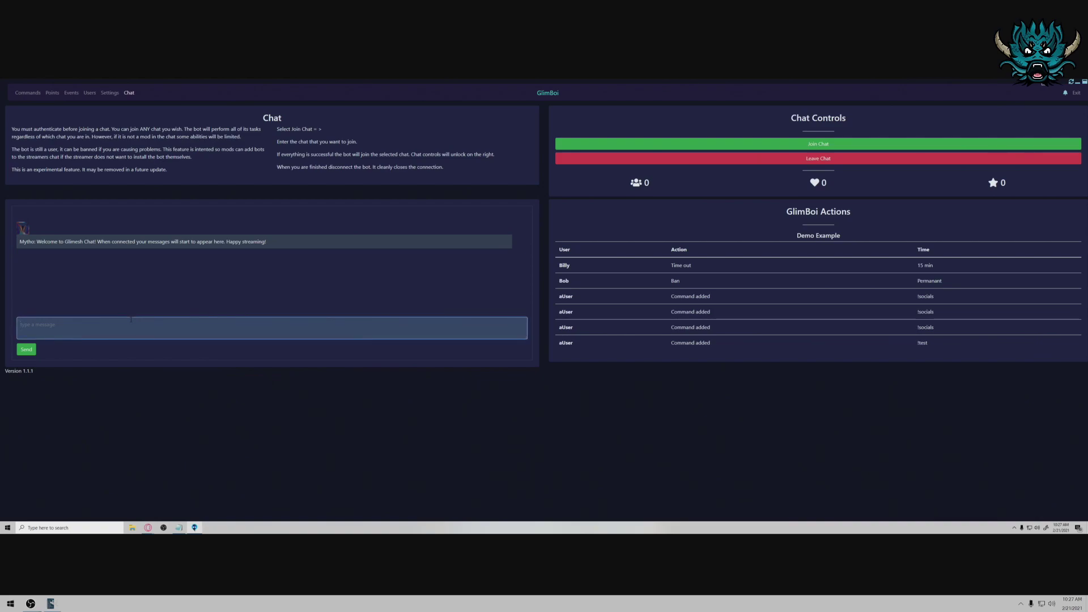
{"action": "type", "text": "!so ryvenbrodragon"}
{"action": "key", "text": "Return"}
{"action": "left_click", "coordinate": [29, 351]}
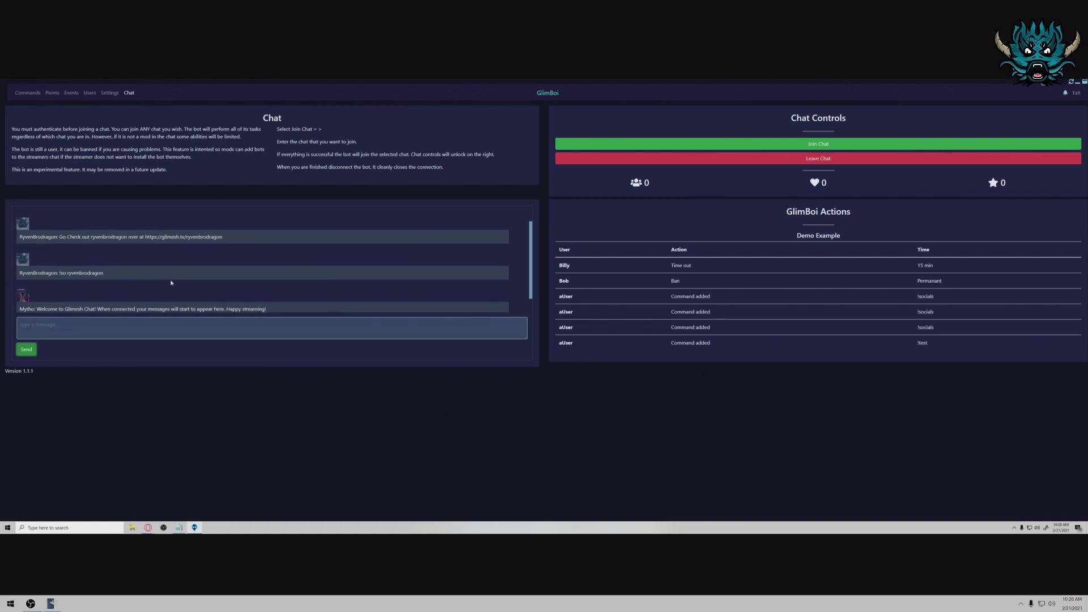
Check the Chat page's message history after visiting the Events, Points and Settings pages.
{"action": "left_click", "coordinate": [71, 92]}
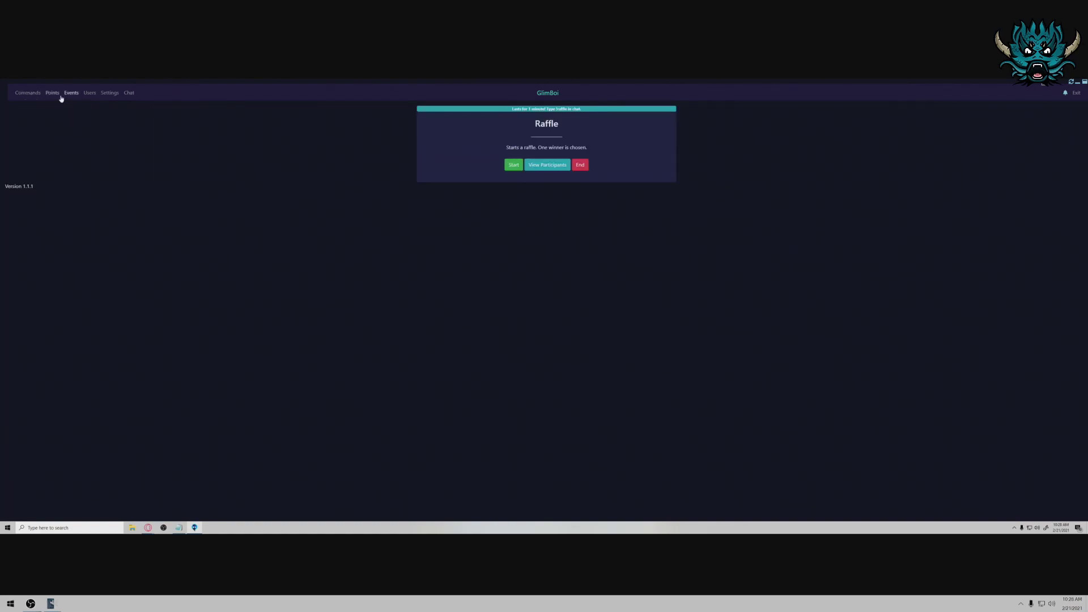
{"action": "left_click", "coordinate": [52, 93]}
{"action": "left_click", "coordinate": [128, 94]}
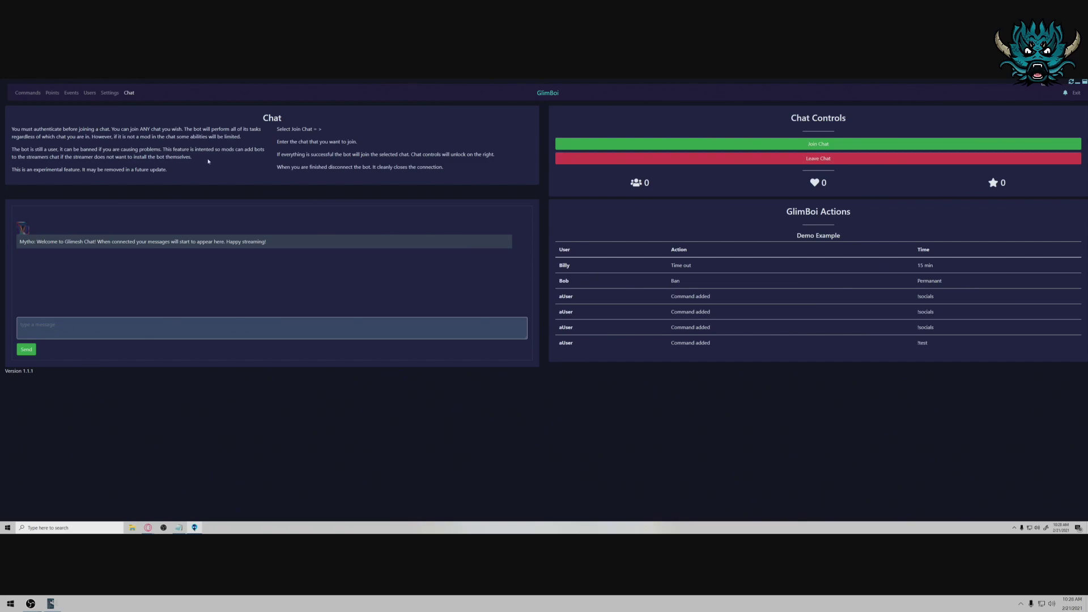
{"action": "left_click", "coordinate": [110, 93]}
{"action": "left_click", "coordinate": [129, 93]}
{"action": "left_click", "coordinate": [110, 92]}
{"action": "left_click", "coordinate": [129, 92]}
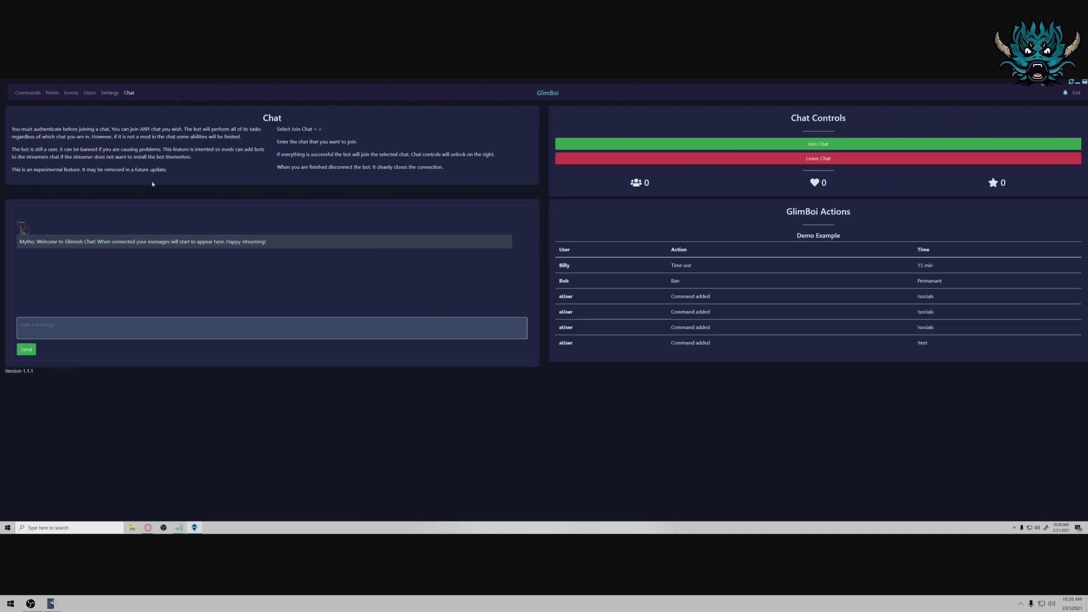
{"action": "left_click", "coordinate": [107, 93]}
{"action": "left_click", "coordinate": [129, 93]}
Bring up the popped-out Glimesh chat, lengthen its window to review the messages, and return to GlimBoi.
{"action": "mouse_move", "coordinate": [147, 528]}
{"action": "left_click", "coordinate": [209, 509]}
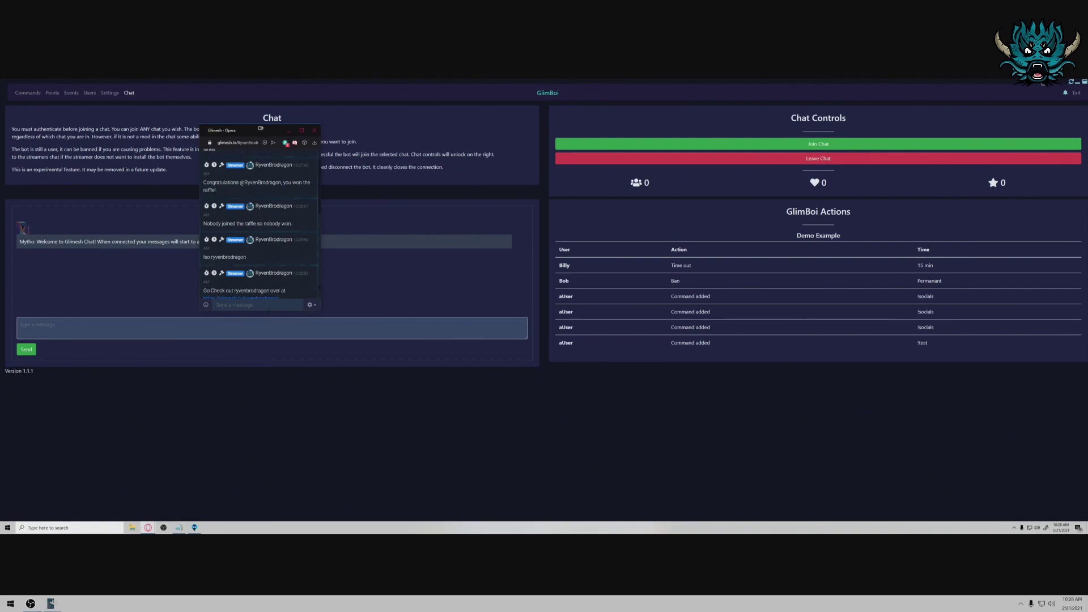
{"action": "left_click_drag", "start_coordinate": [268, 311], "coordinate": [267, 409]}
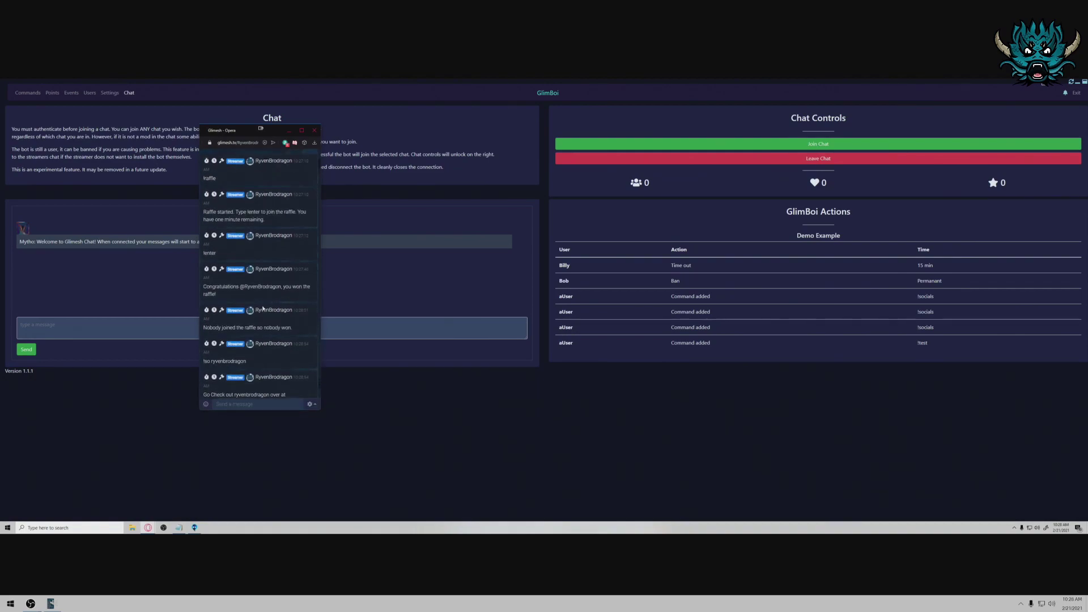
{"action": "left_click", "coordinate": [106, 252]}
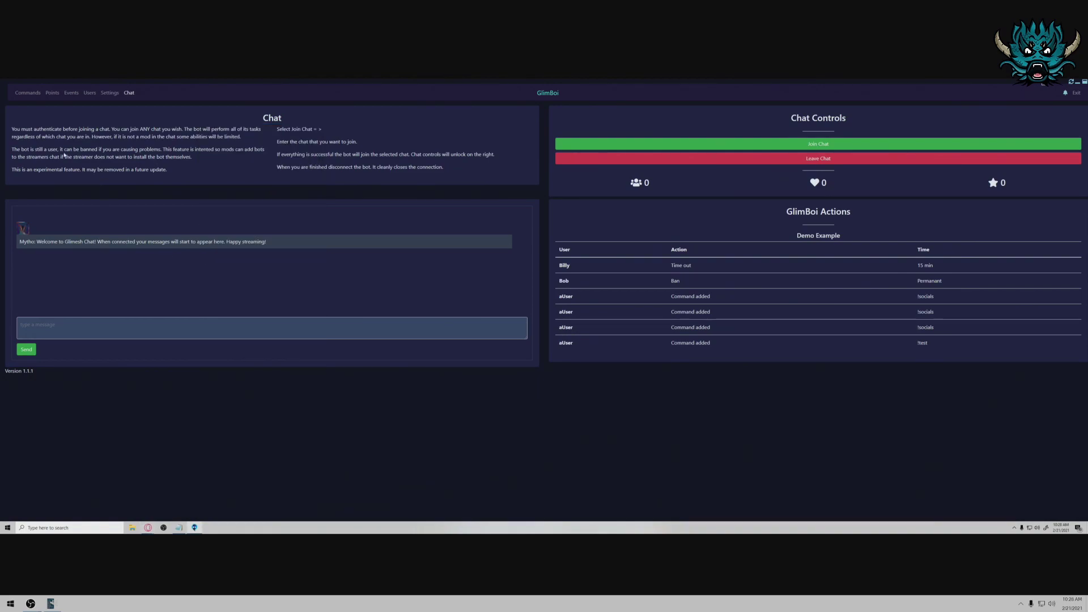
Go through the Commands, Points, Events, Users, Settings and Chat pages once more, ending on the command list.
{"action": "left_click", "coordinate": [28, 93]}
{"action": "left_click", "coordinate": [59, 92]}
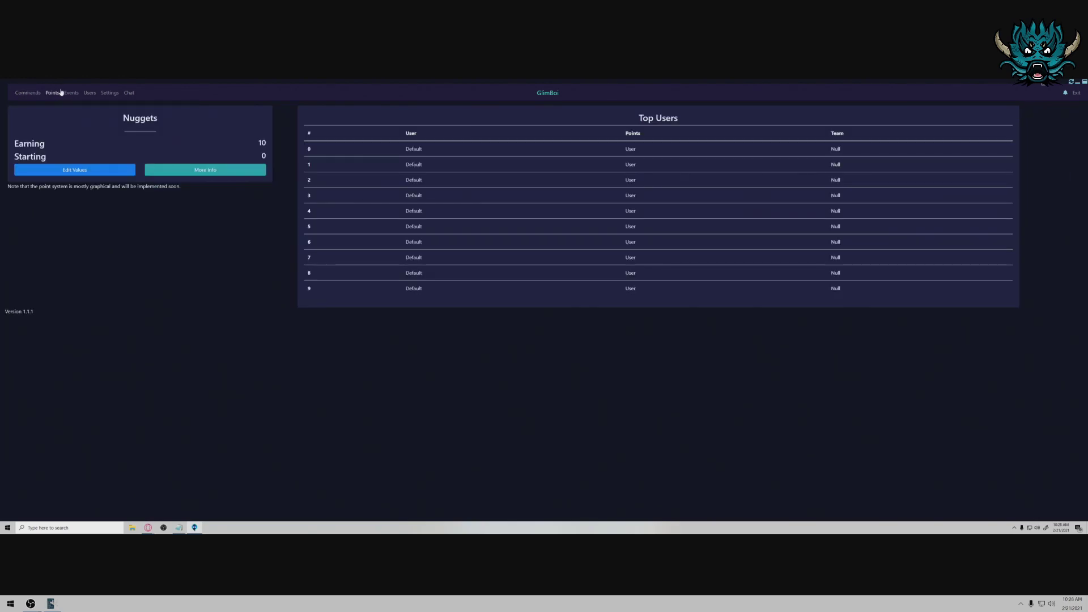
{"action": "left_click", "coordinate": [71, 92]}
{"action": "left_click", "coordinate": [110, 92]}
{"action": "left_click", "coordinate": [90, 92]}
{"action": "left_click", "coordinate": [109, 92]}
{"action": "left_click", "coordinate": [128, 93]}
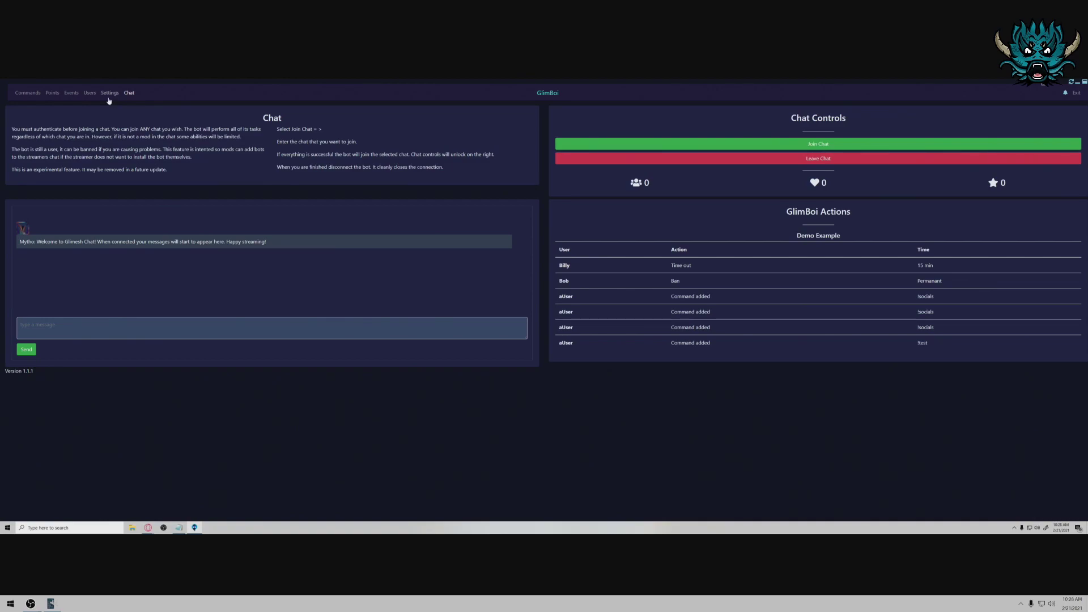
{"action": "left_click", "coordinate": [27, 95]}
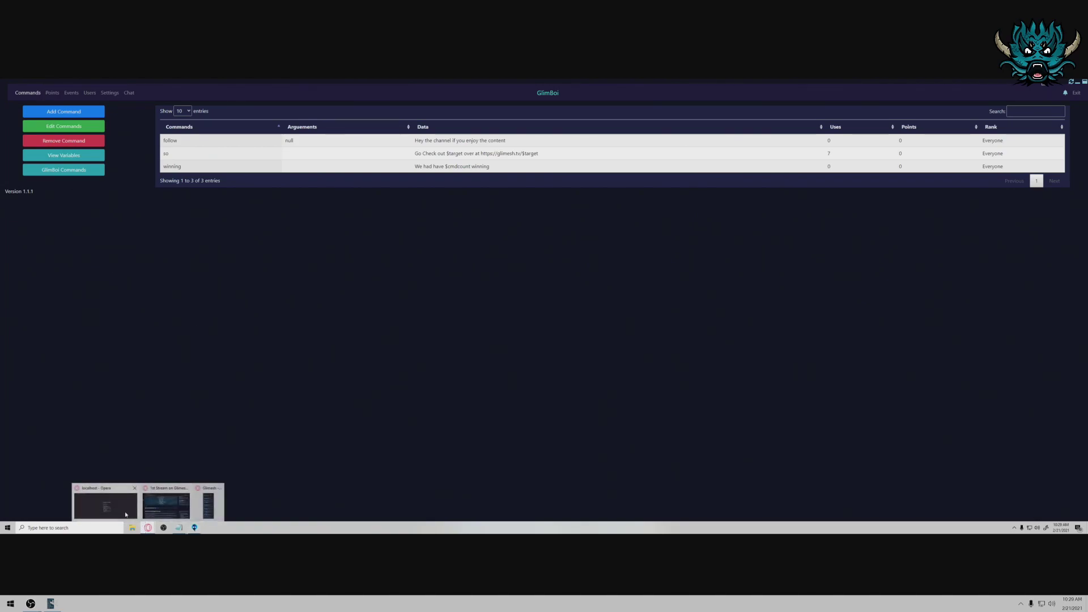
Switch to GlimBoi's GitHub issues page in the browser and read the Alpha Notice issue.
{"action": "left_click", "coordinate": [106, 502]}
{"action": "left_click", "coordinate": [63, 83]}
{"action": "scroll", "coordinate": [236, 173], "scroll_direction": "up", "scroll_amount": 5}
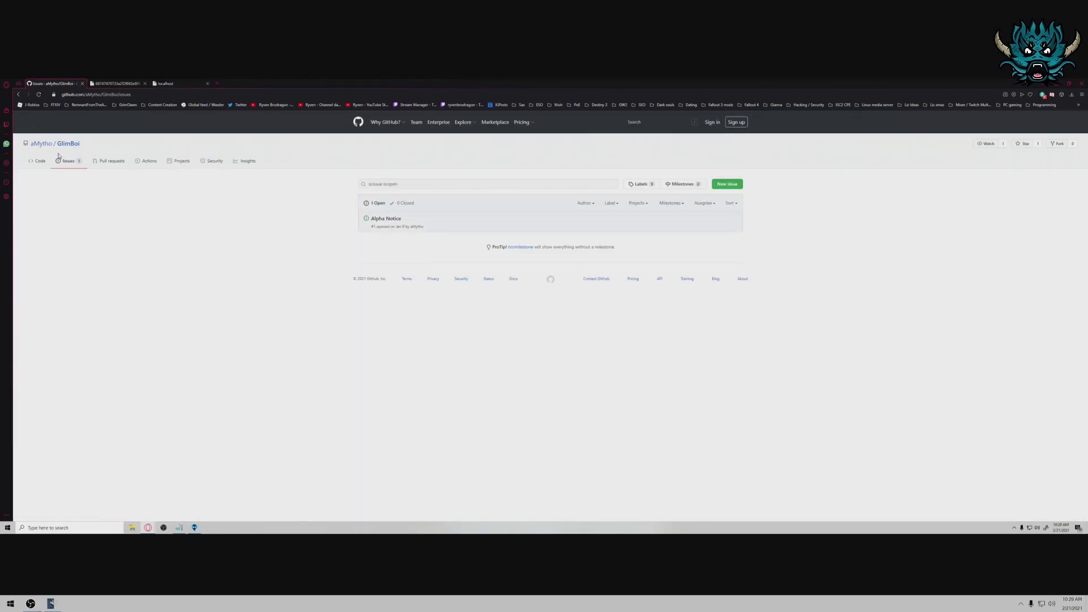
{"action": "left_click", "coordinate": [392, 220]}
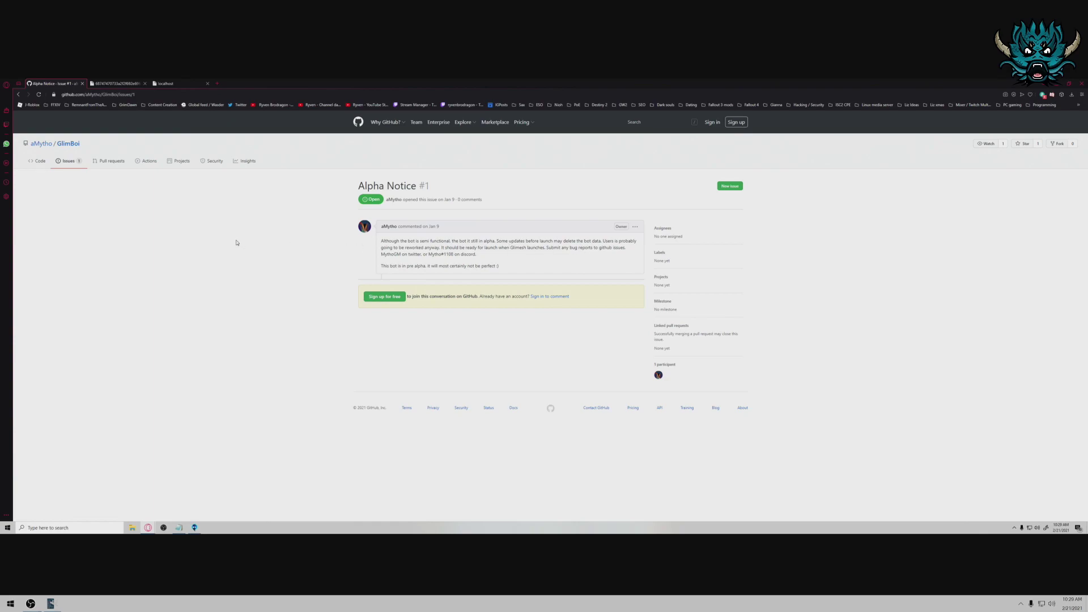
{"action": "key", "text": "alt+Left"}
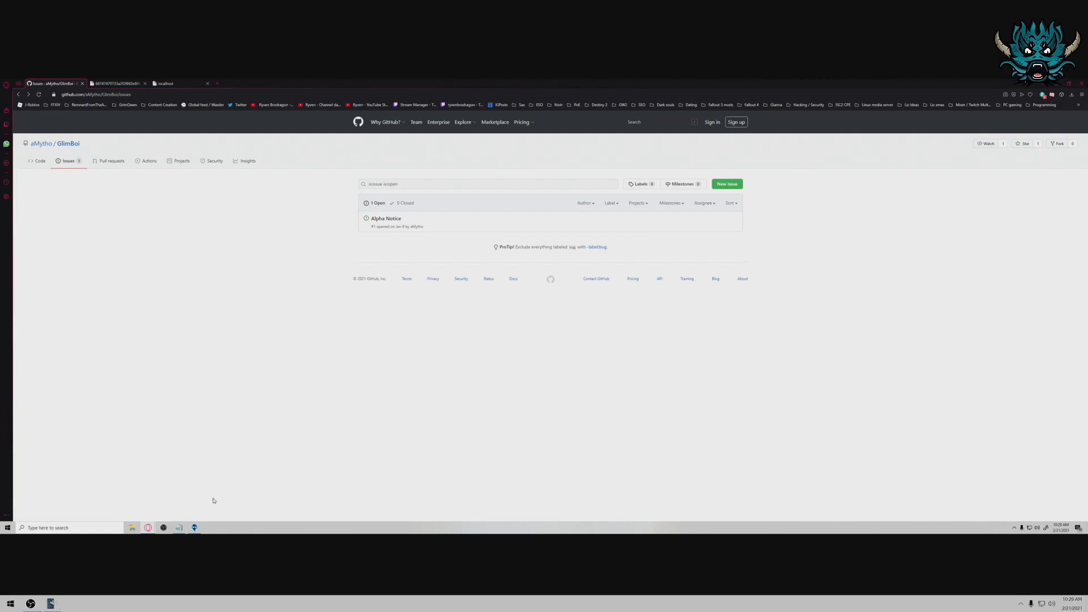
{"action": "left_click", "coordinate": [194, 527]}
{"action": "left_click", "coordinate": [148, 528]}
{"action": "left_click", "coordinate": [387, 219]}
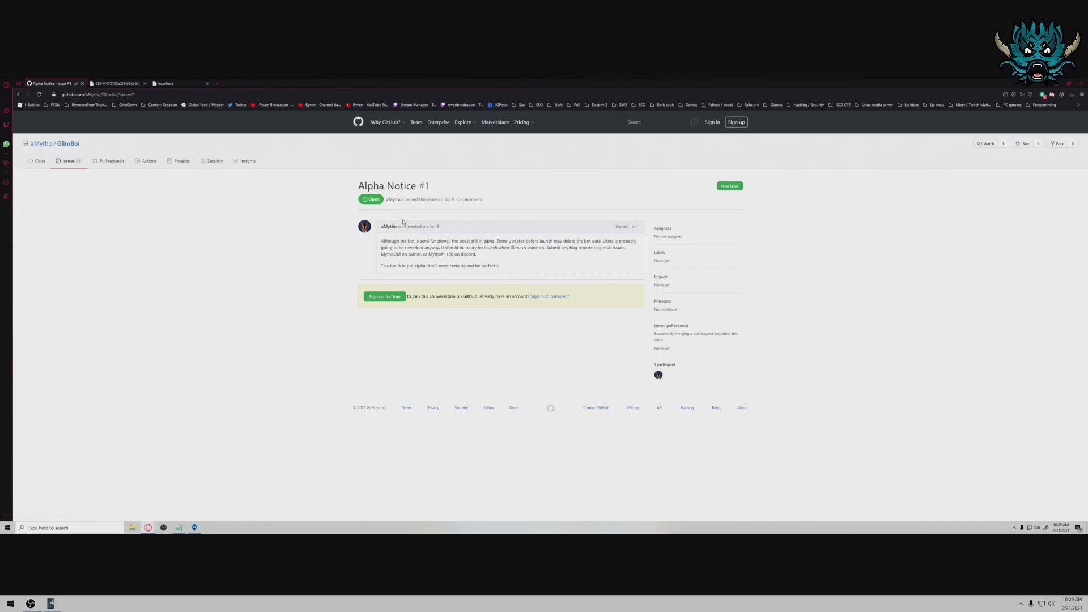
Leave the issue for the GlimBoi repository's code page, and review the README's setup and login instructions.
{"action": "key", "text": "alt+Left"}
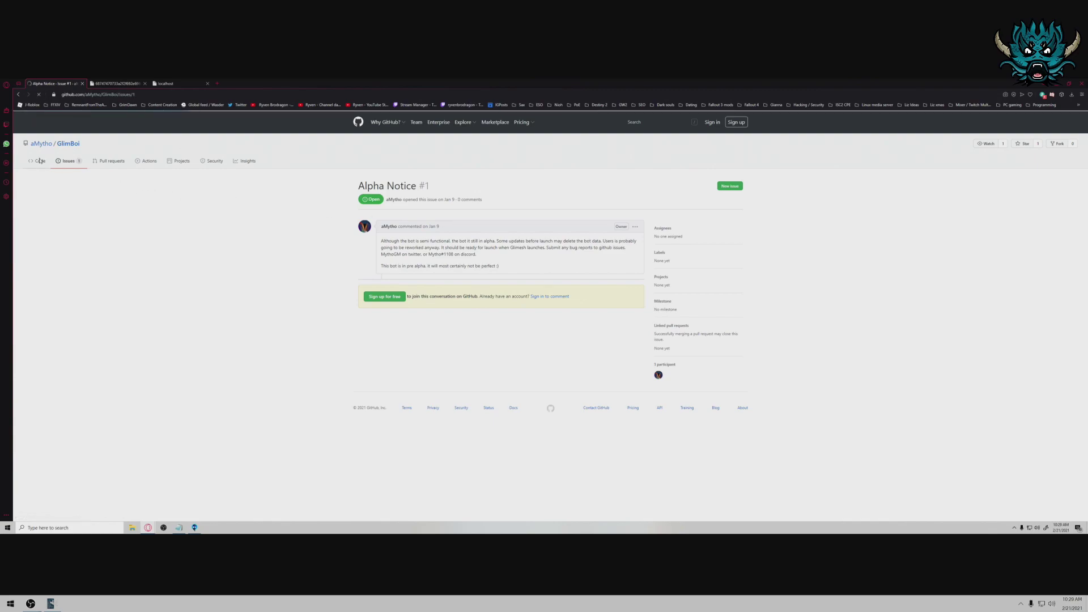
{"action": "scroll", "coordinate": [470, 258], "scroll_direction": "down", "scroll_amount": 6}
{"action": "scroll", "coordinate": [476, 263], "scroll_direction": "up", "scroll_amount": 6}
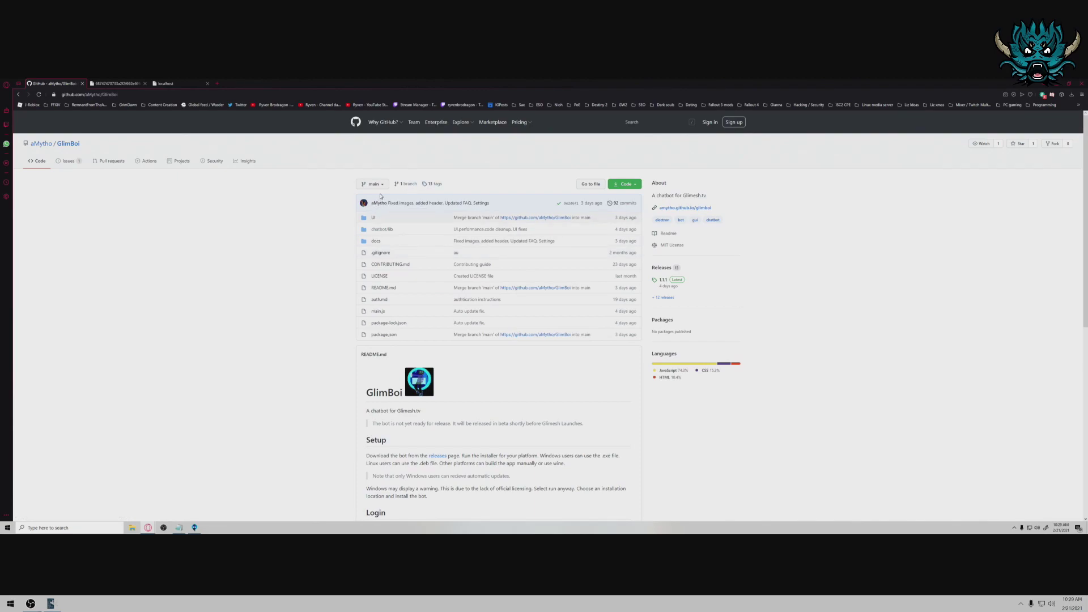
{"action": "scroll", "coordinate": [541, 238], "scroll_direction": "down", "scroll_amount": 7}
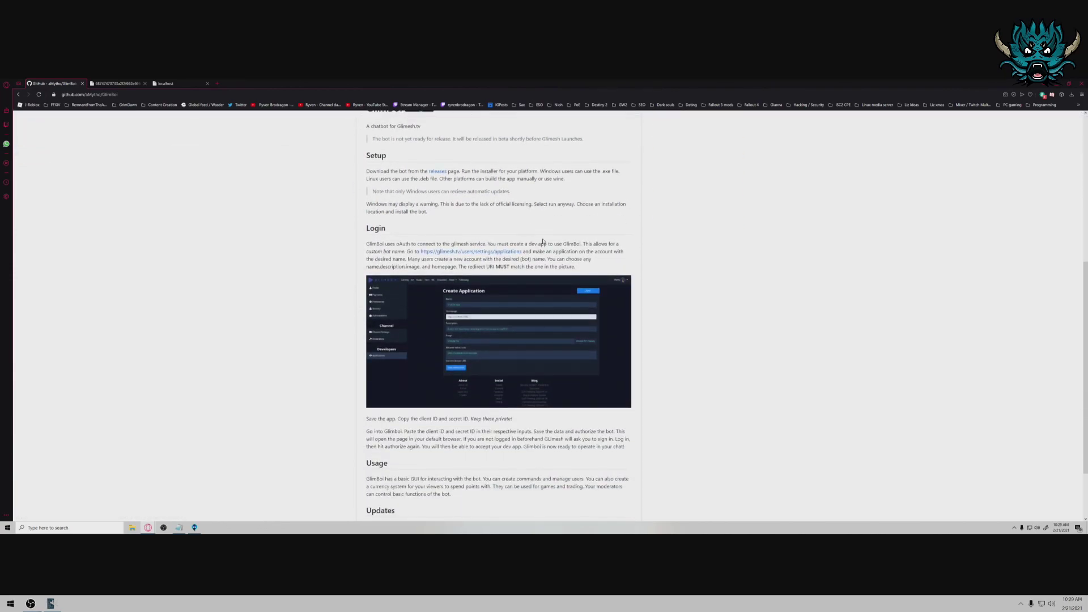
{"action": "scroll", "coordinate": [547, 240], "scroll_direction": "up", "scroll_amount": 7}
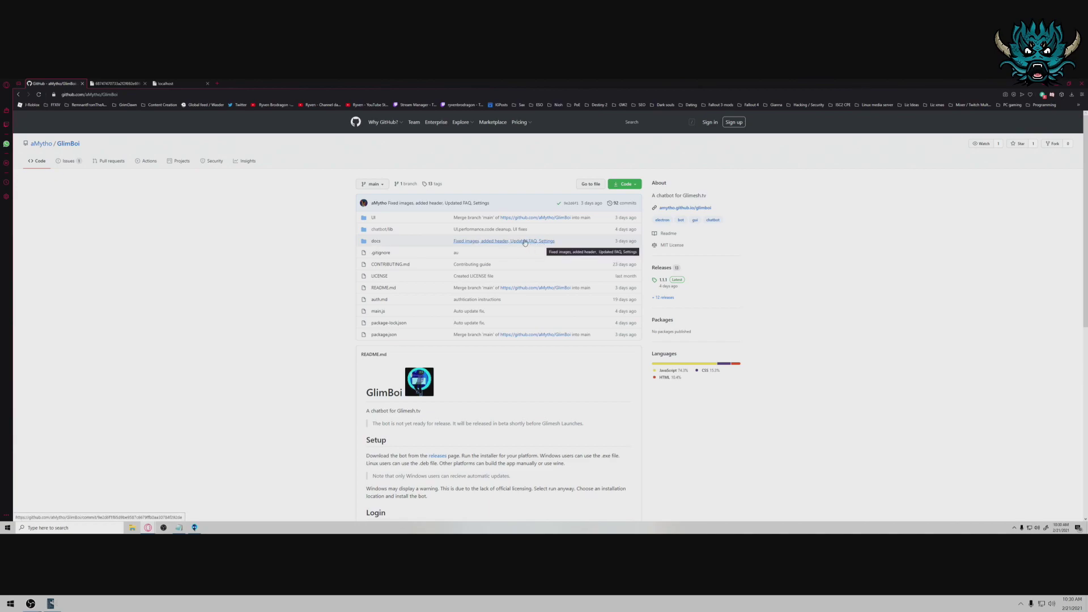
{"action": "scroll", "coordinate": [513, 244], "scroll_direction": "down", "scroll_amount": 1}
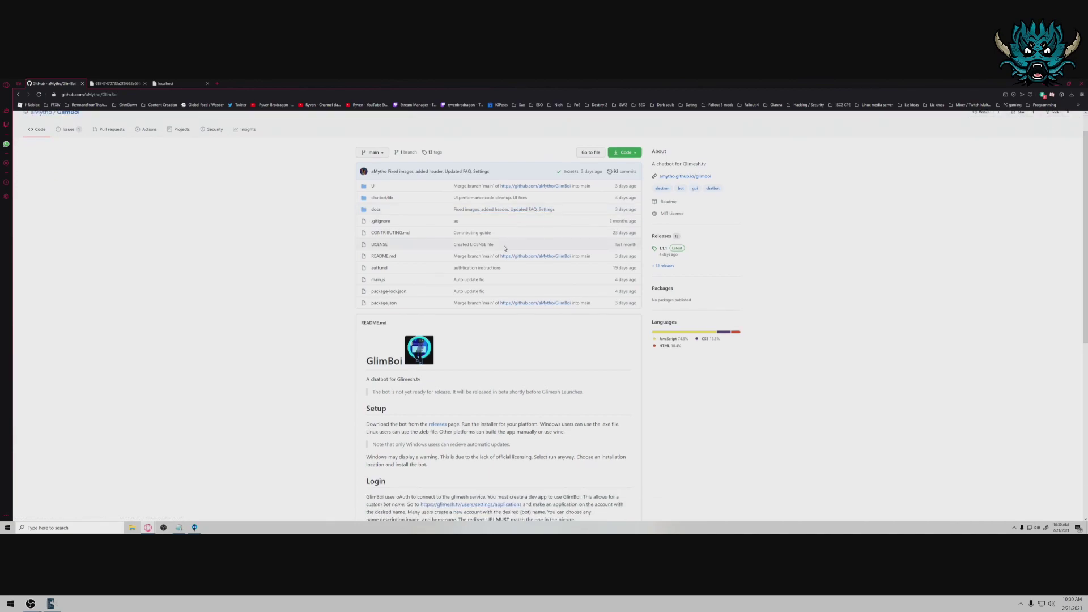